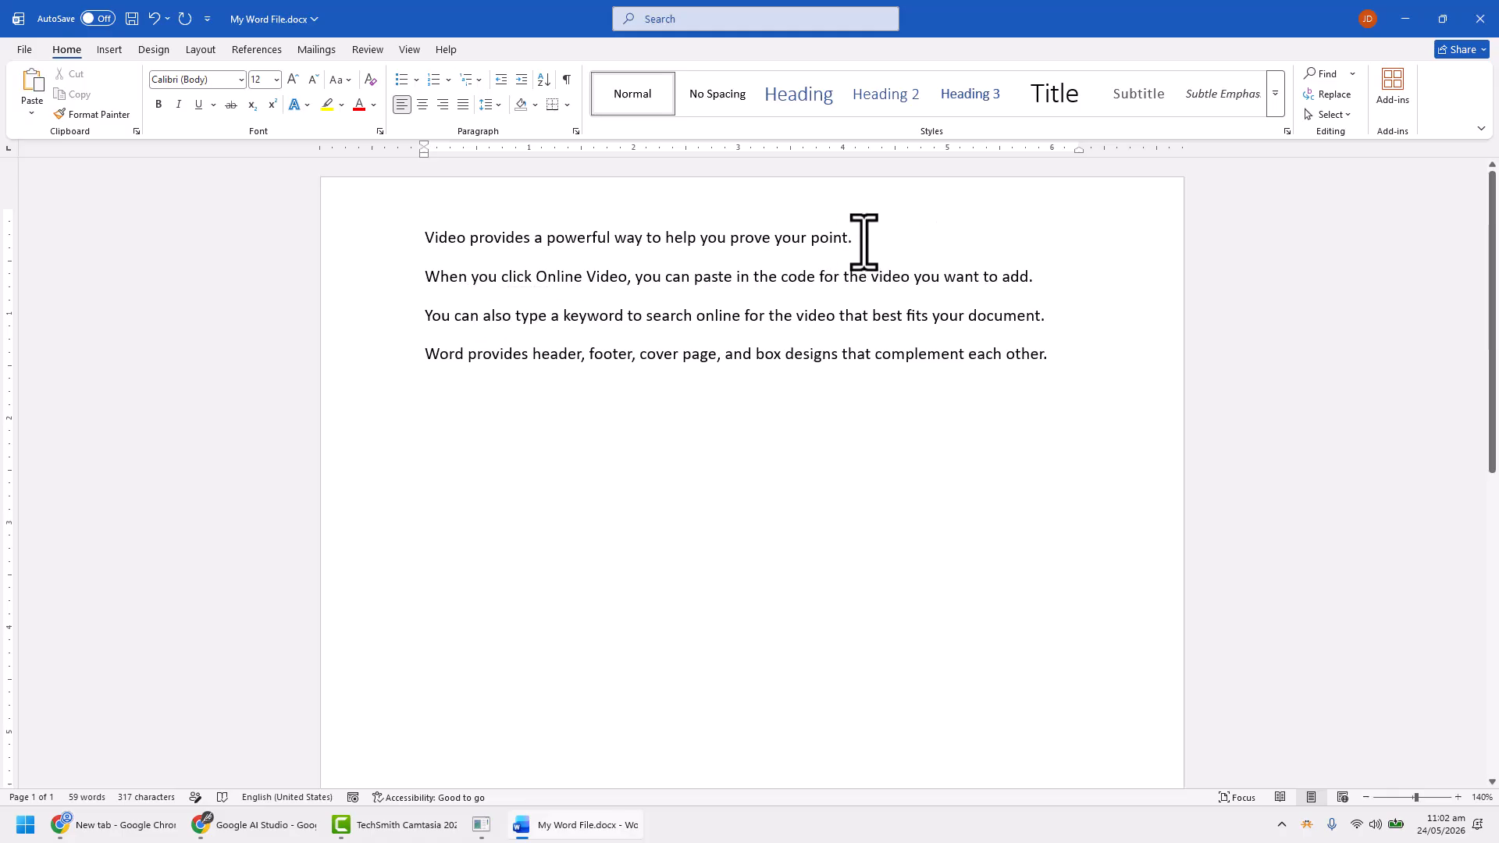
click(896, 221)
click(1046, 280)
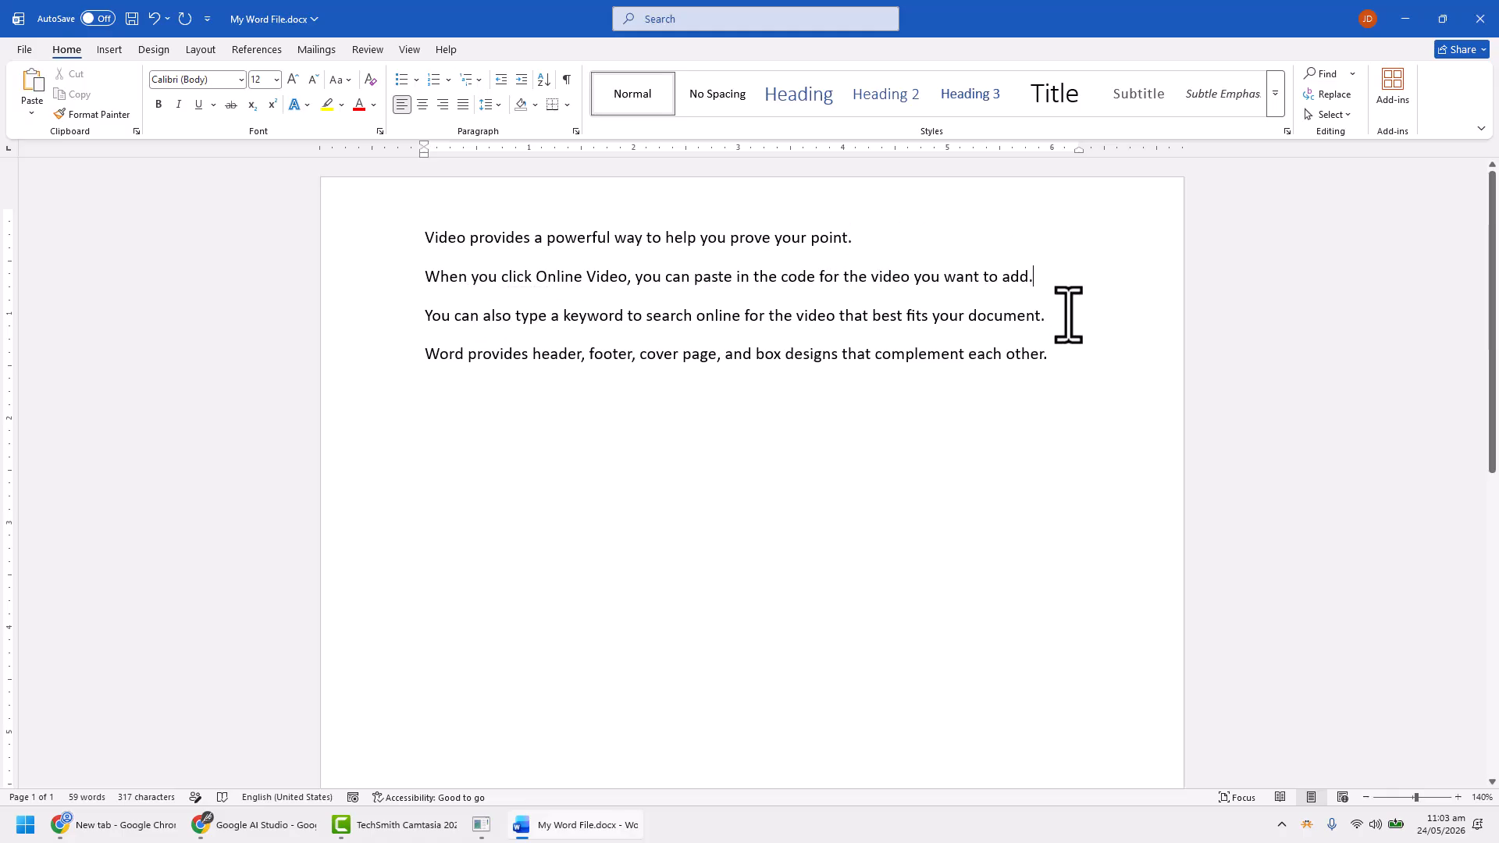
click(1066, 315)
click(1076, 358)
Insert a footnote at the end of the first sentence with the text "About Youtube Videos"
click(906, 216)
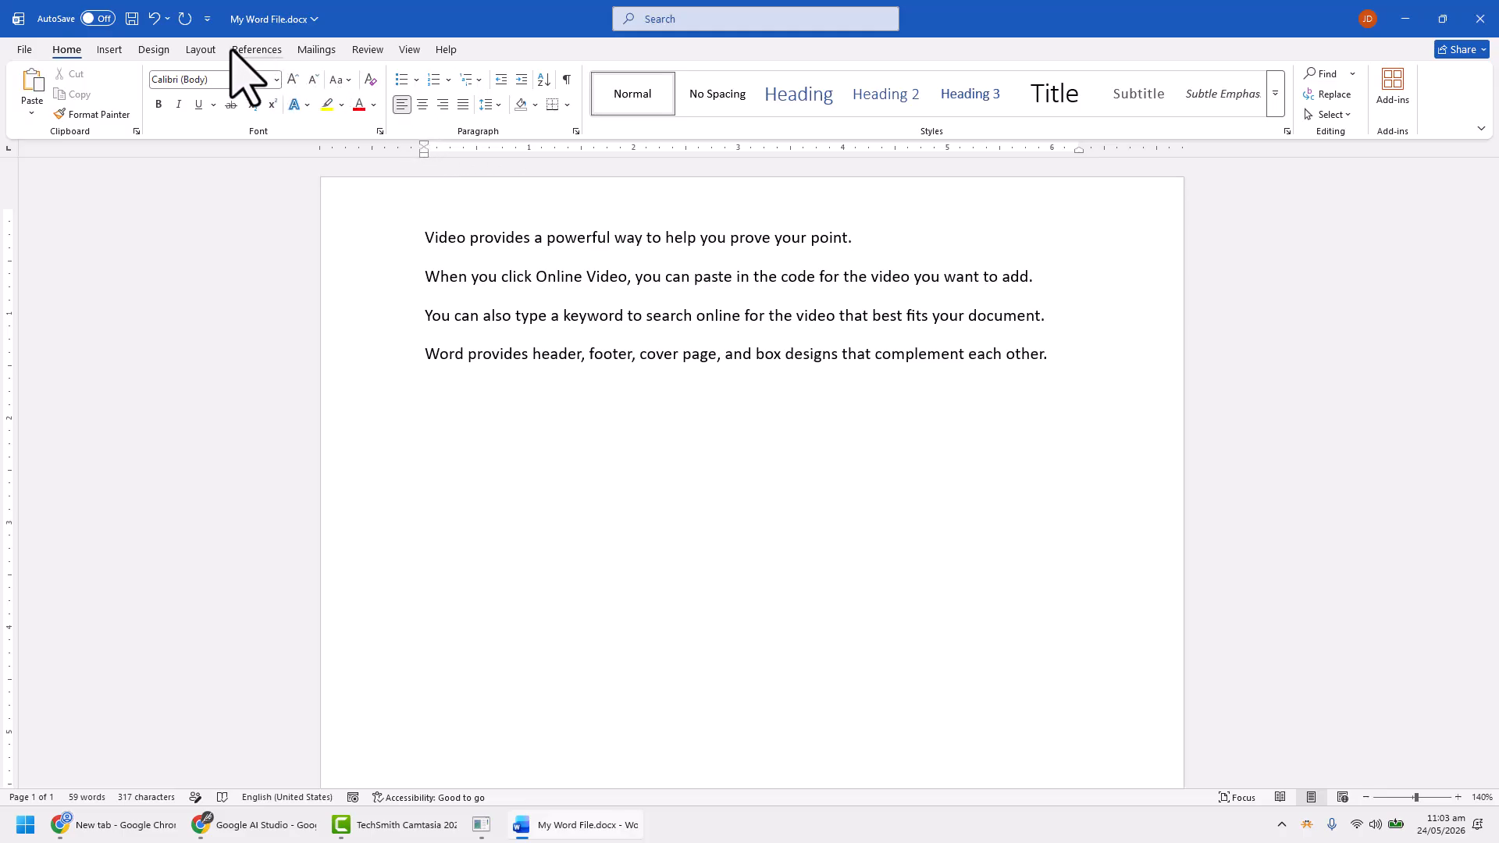
click(257, 50)
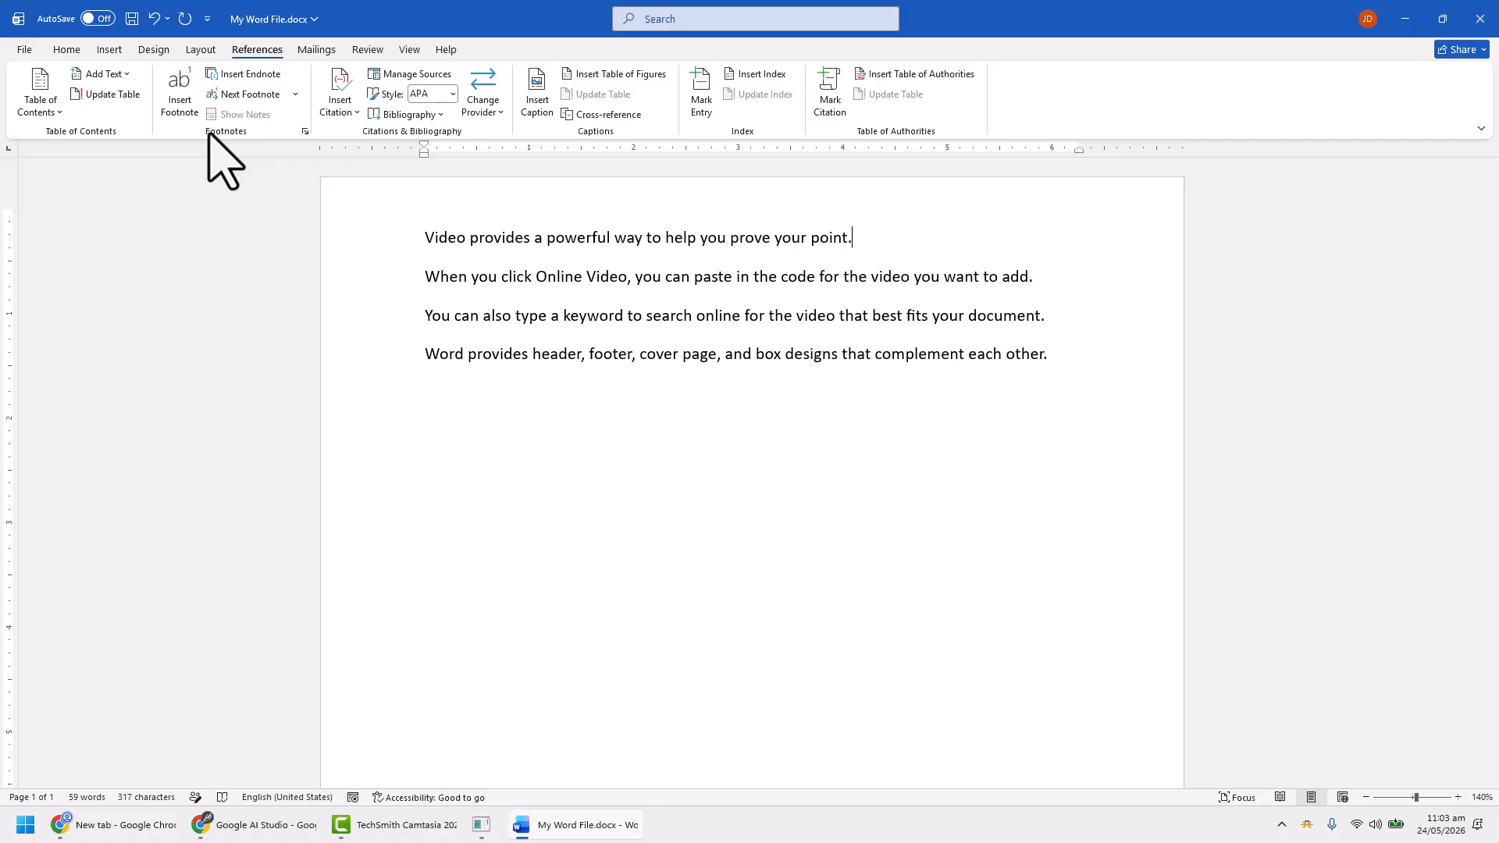
click(174, 109)
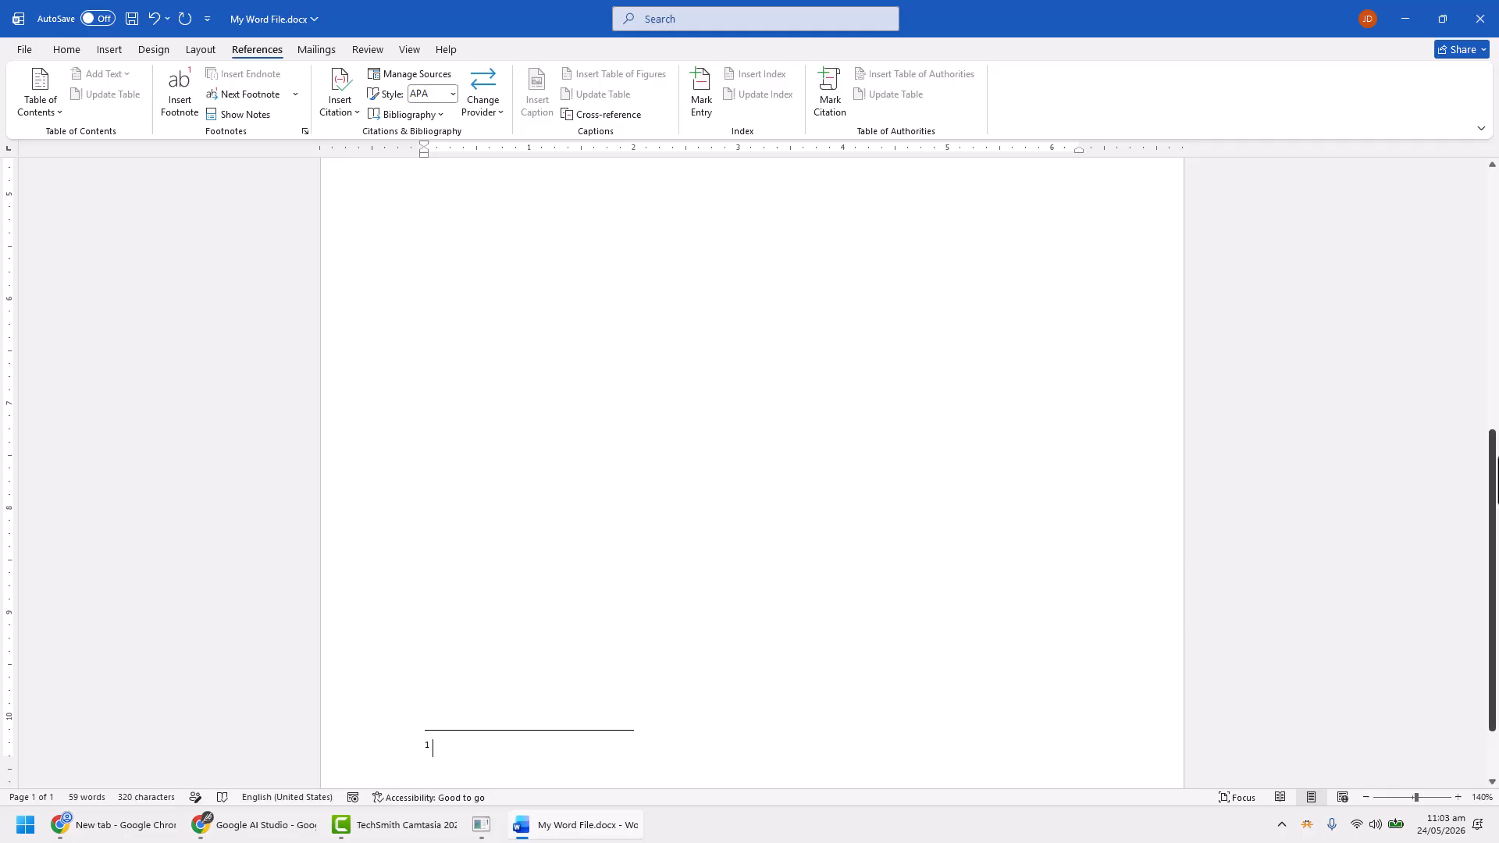
drag(1494, 480, 1037, 208)
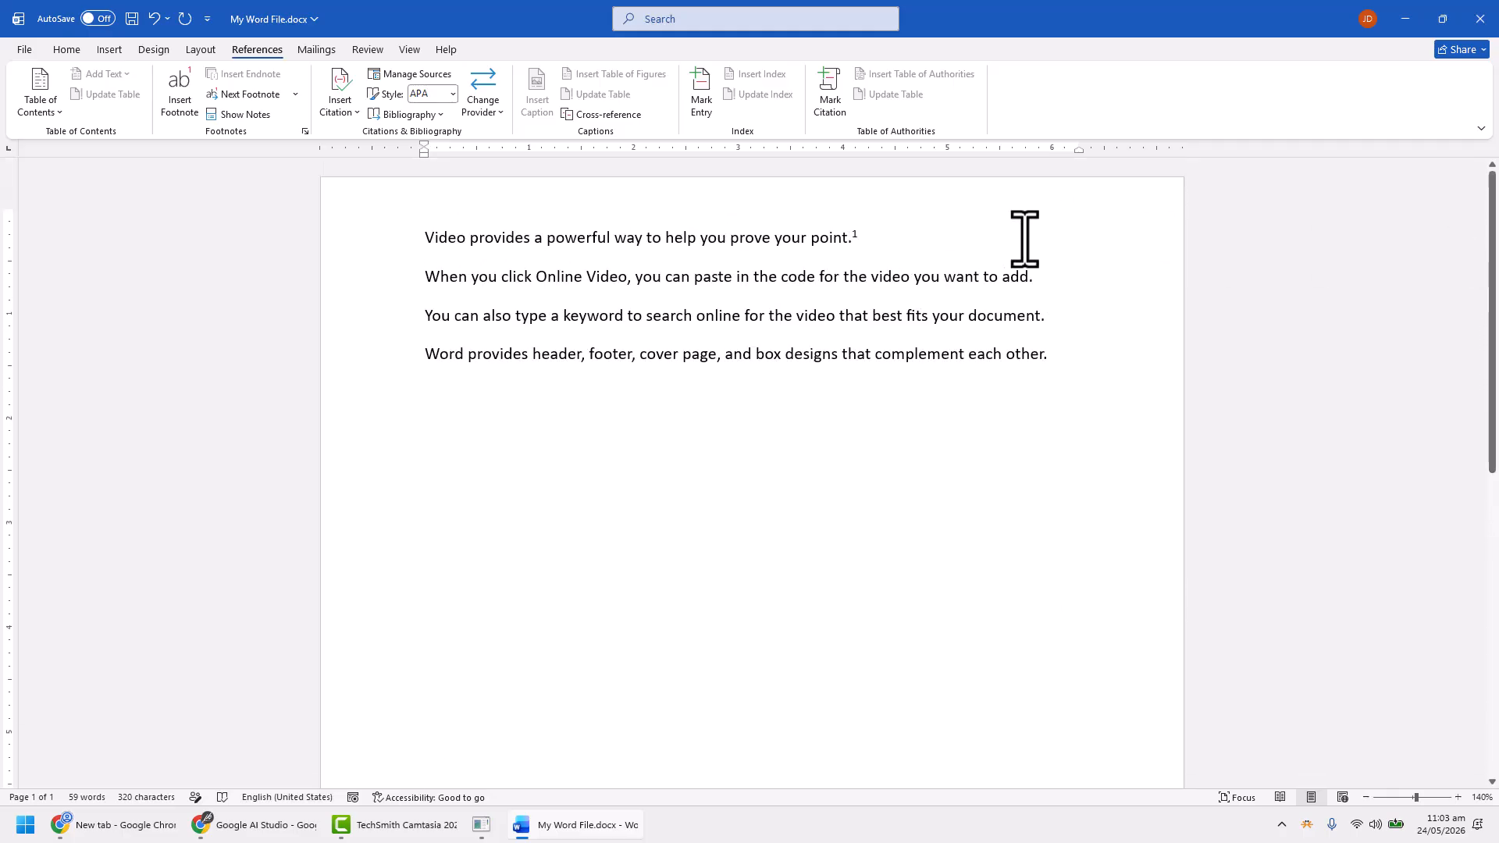
double_click(854, 234)
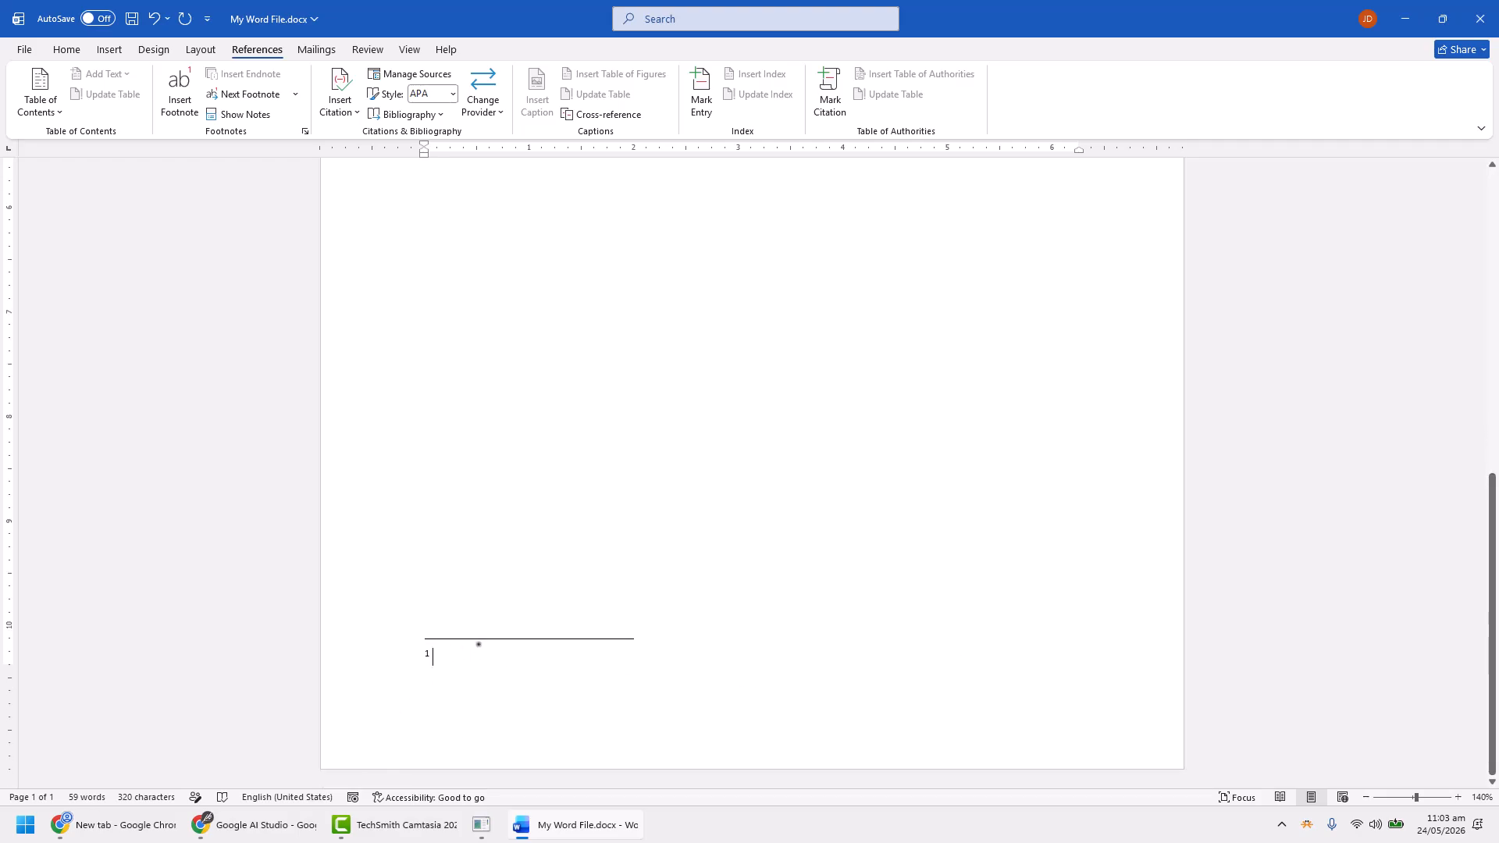
text(About Youtube Videos)
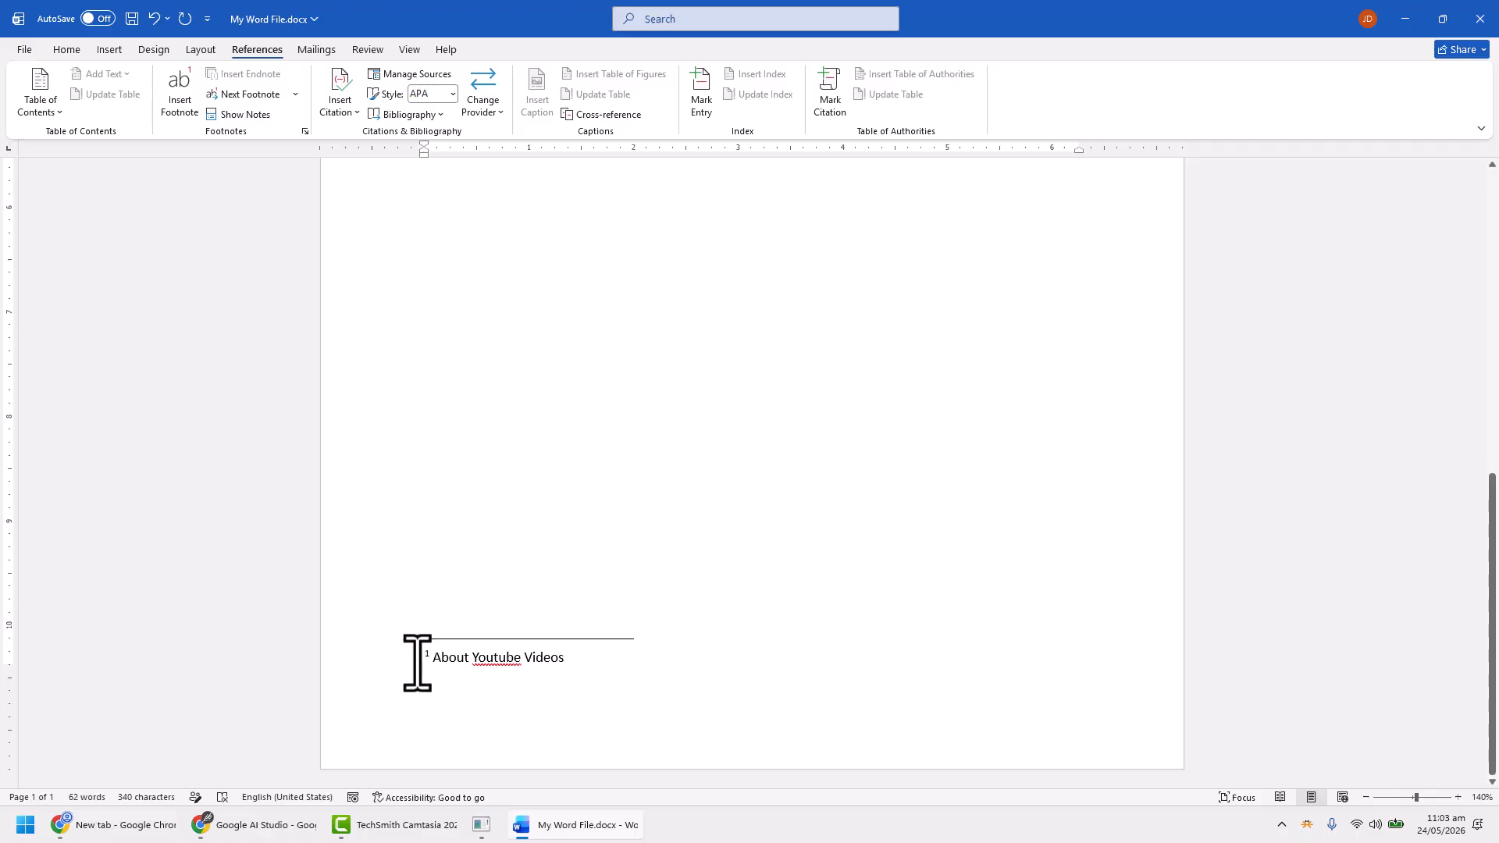
Correct "Youtube" to "YouTube" in the first footnote and expand its text to "About YouTube.com Videos. This is a footnote text."
scroll(1171, 430, up, 10)
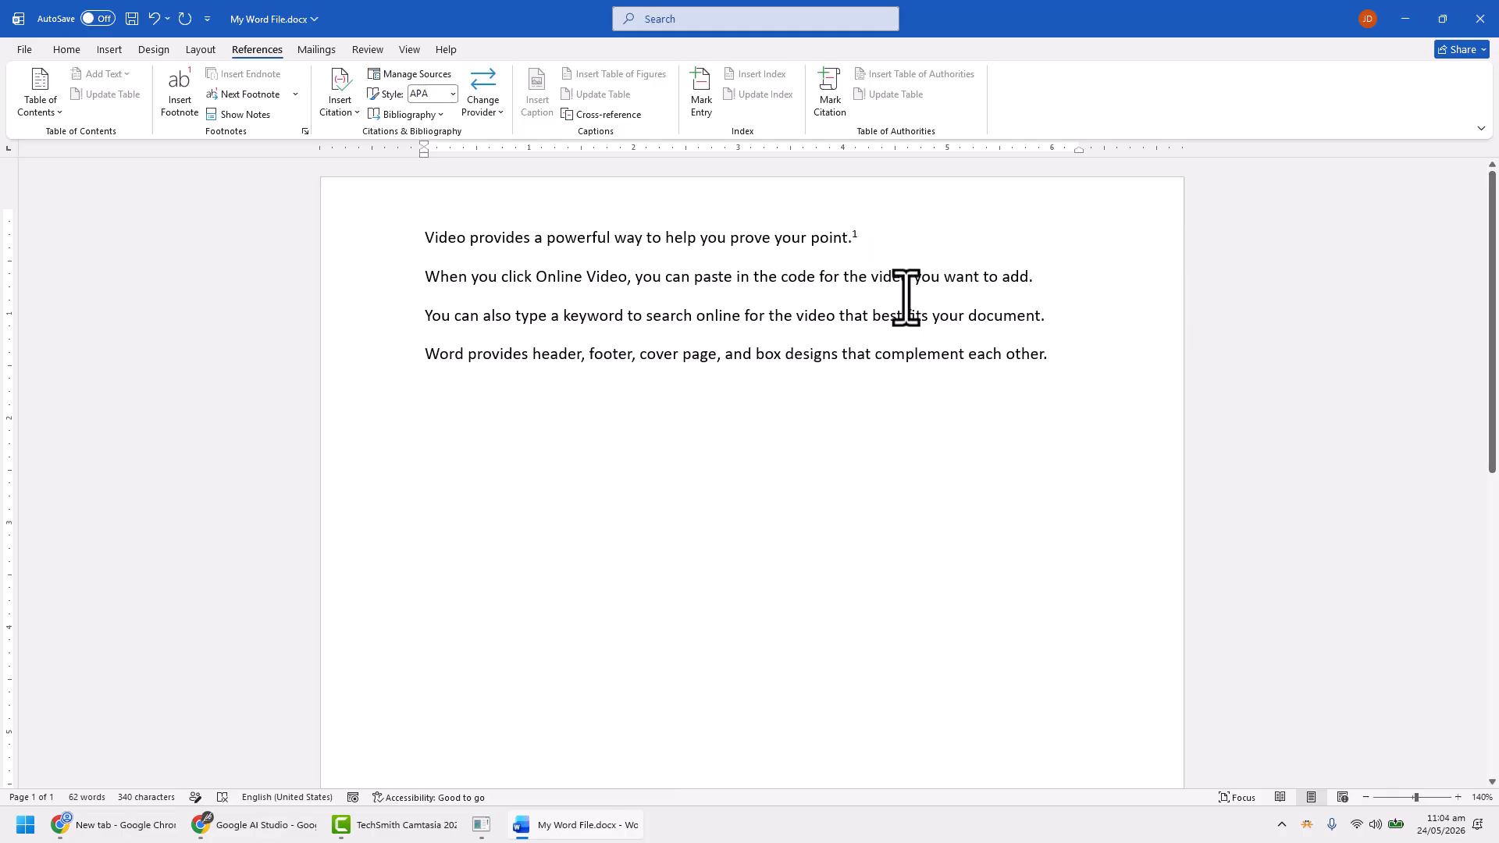
scroll(936, 390, down, 10)
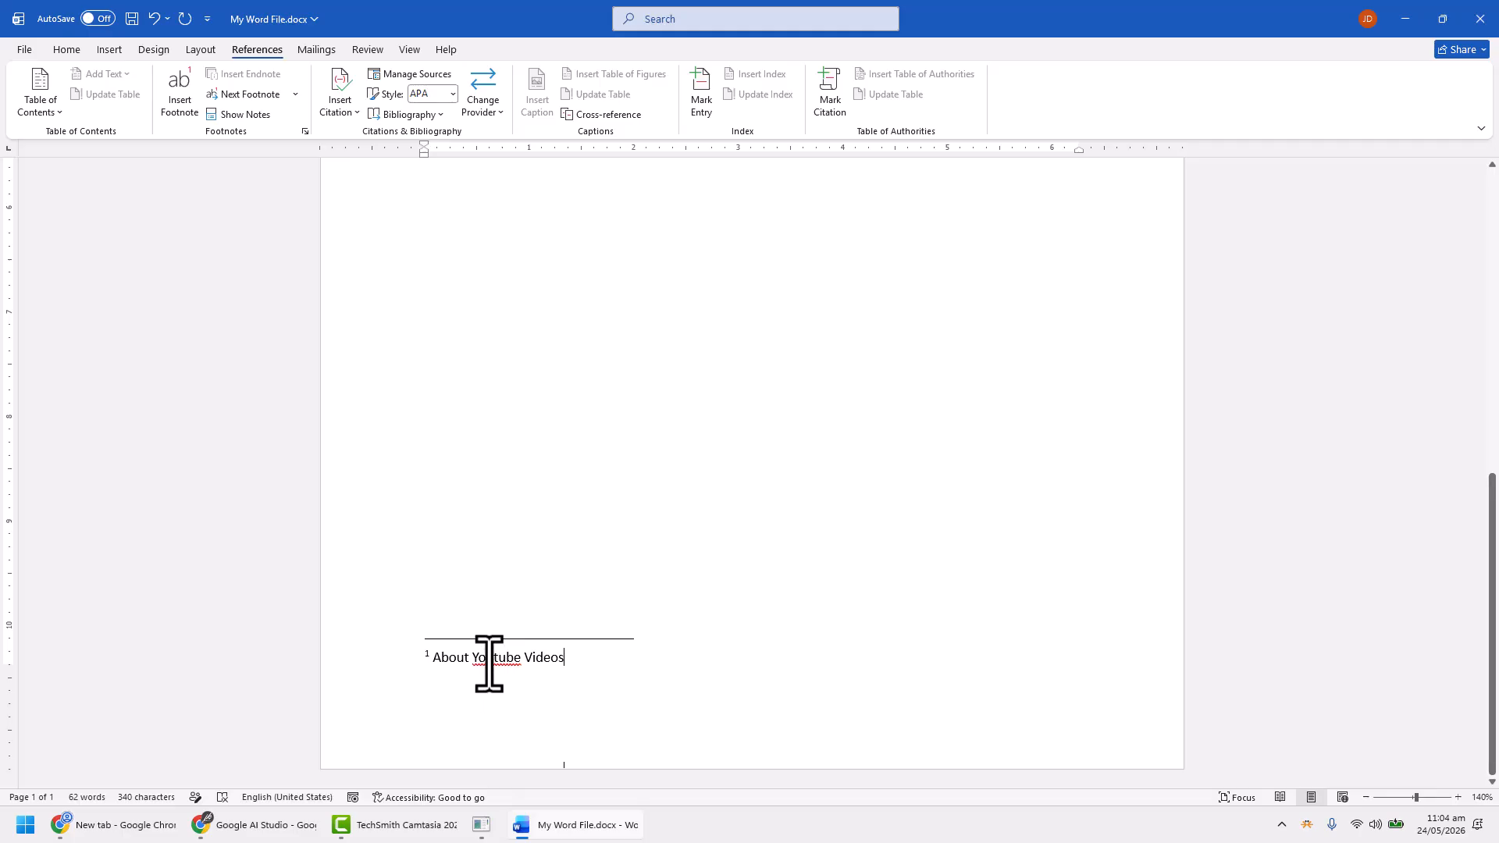
right_click(491, 657)
click(487, 334)
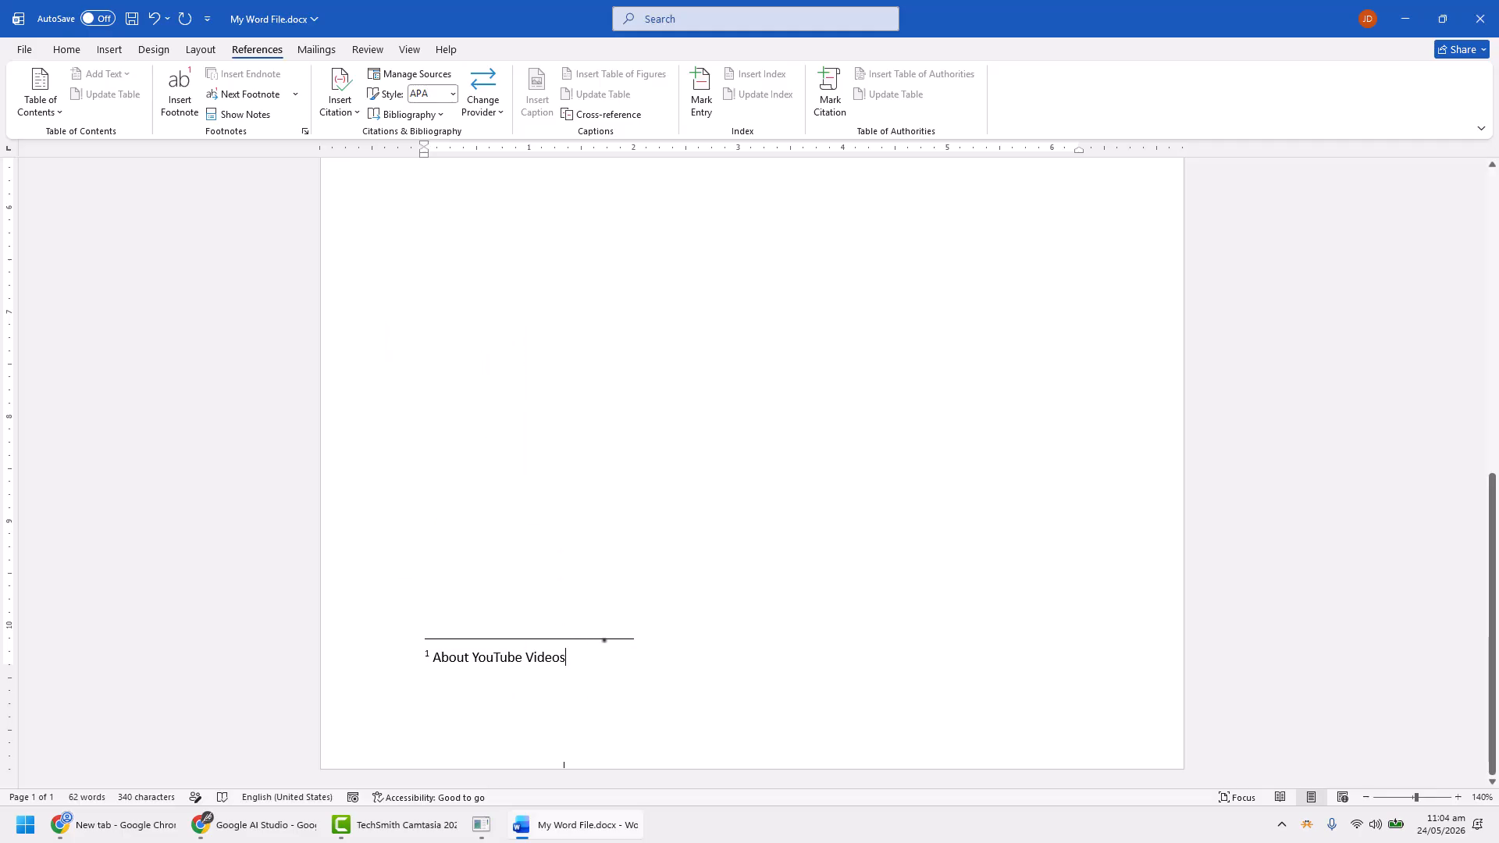
key(BackSpace)
key(BackSpace)
key(BackSpace)
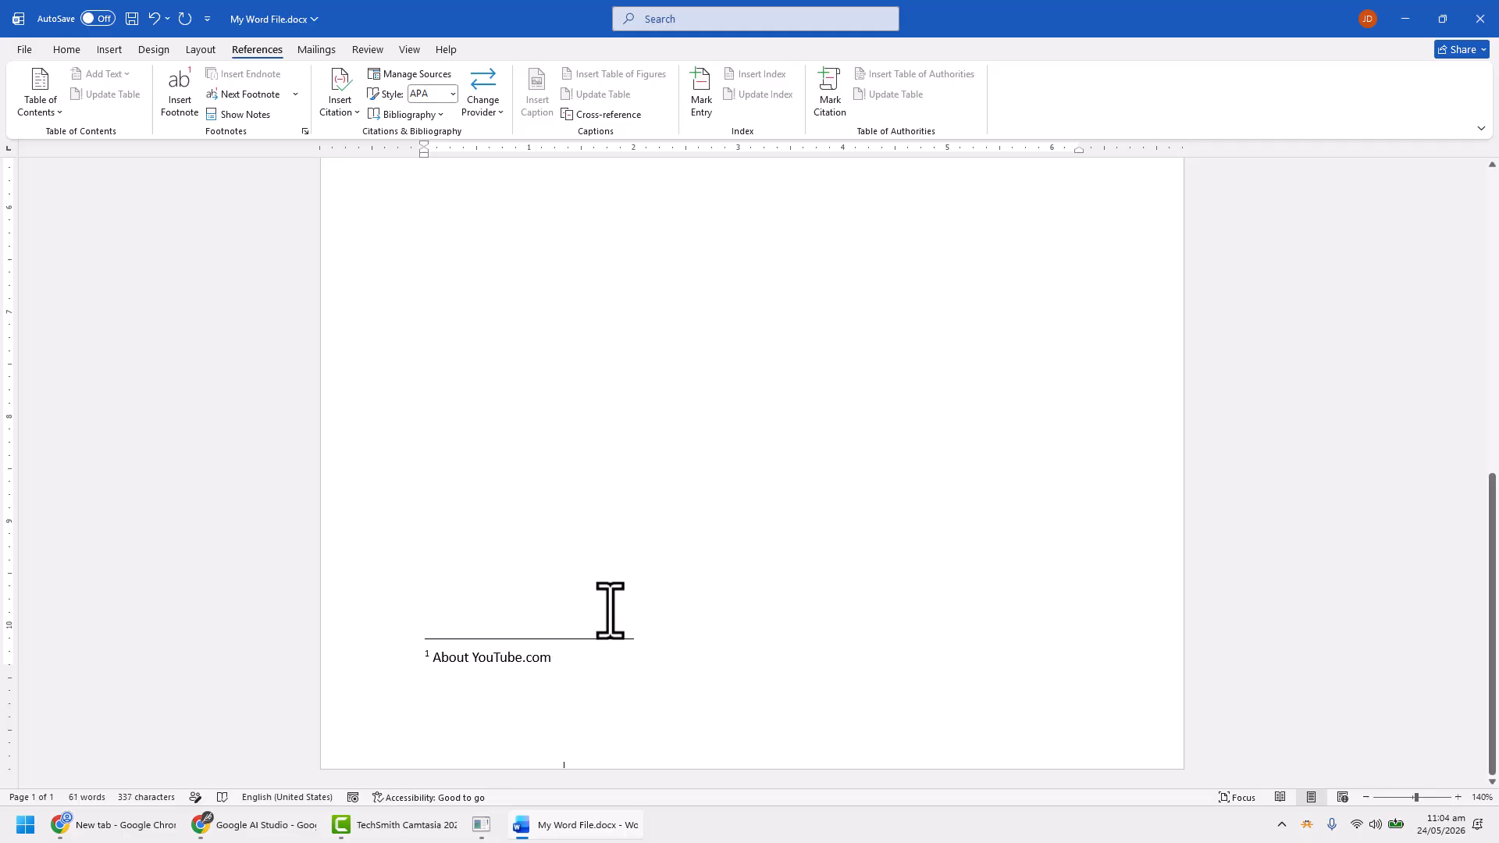
text(Videos)
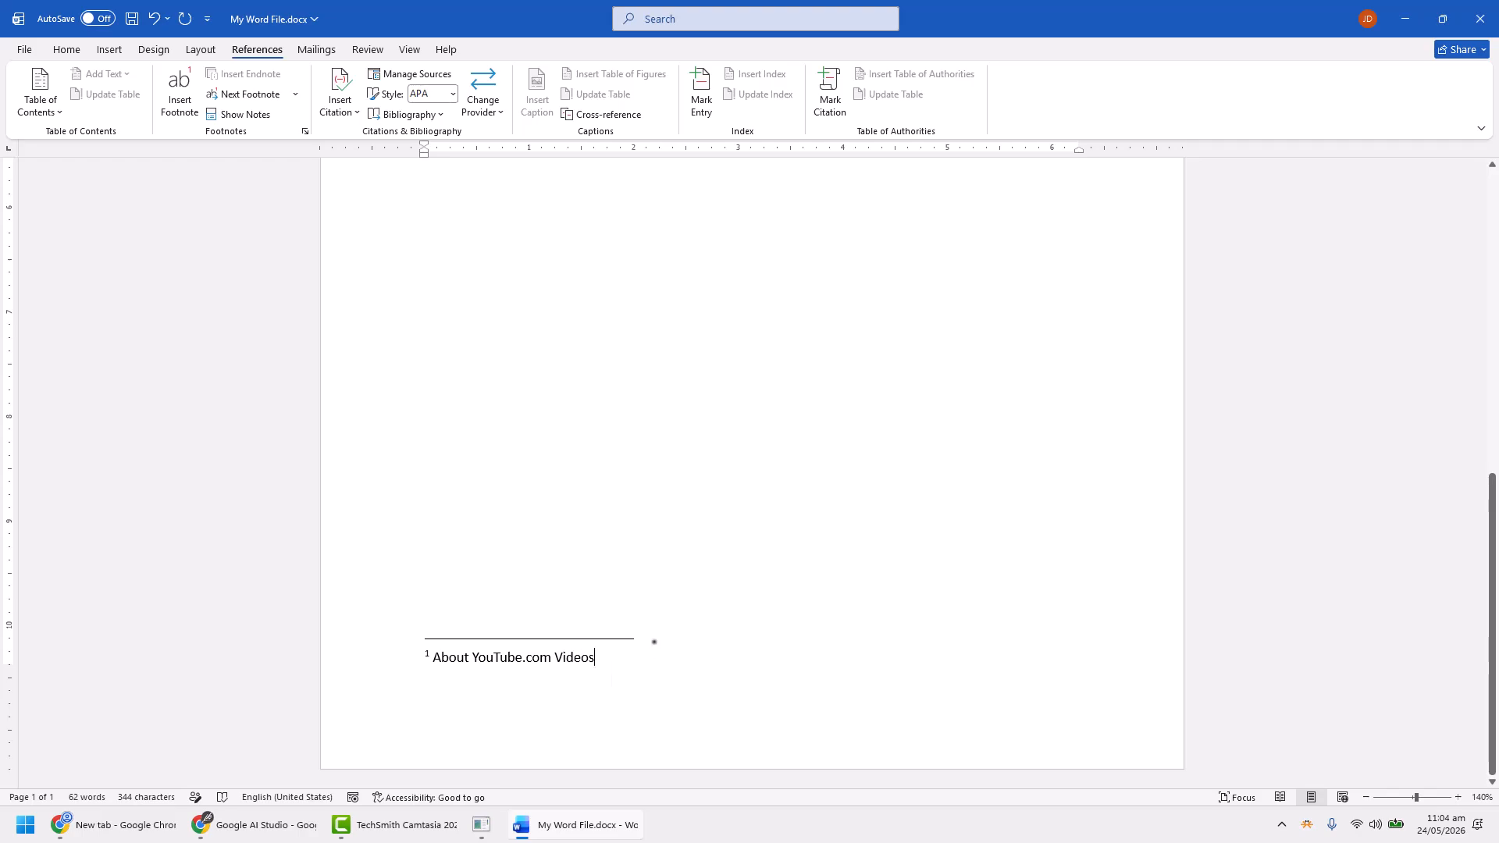
text(. This is a footnote text)
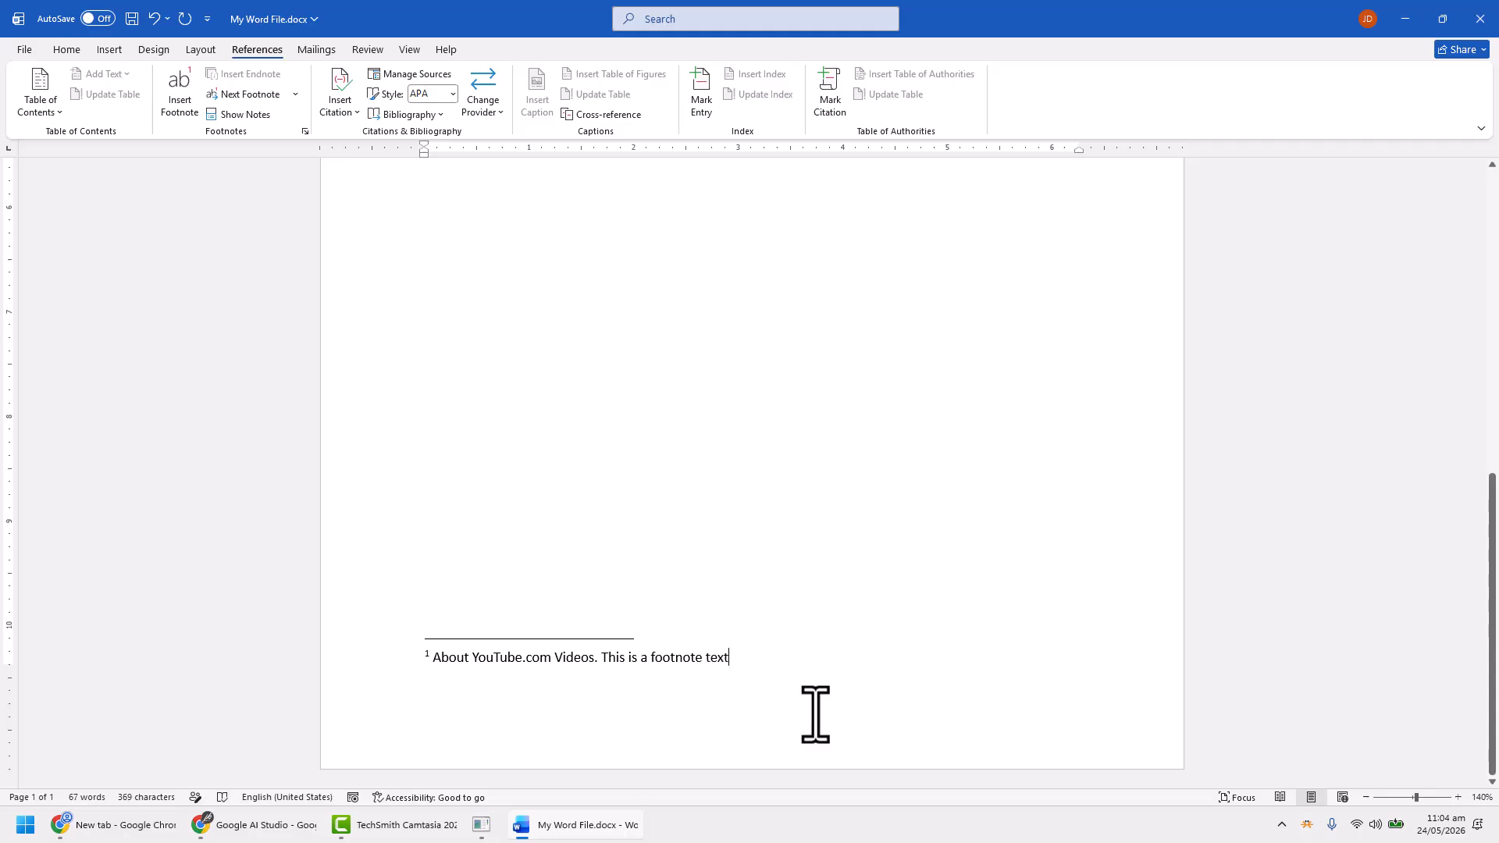
text(.)
Insert a footnote at the end of the third sentence with the text "This is another footnote example."
scroll(1037, 502, up, 7)
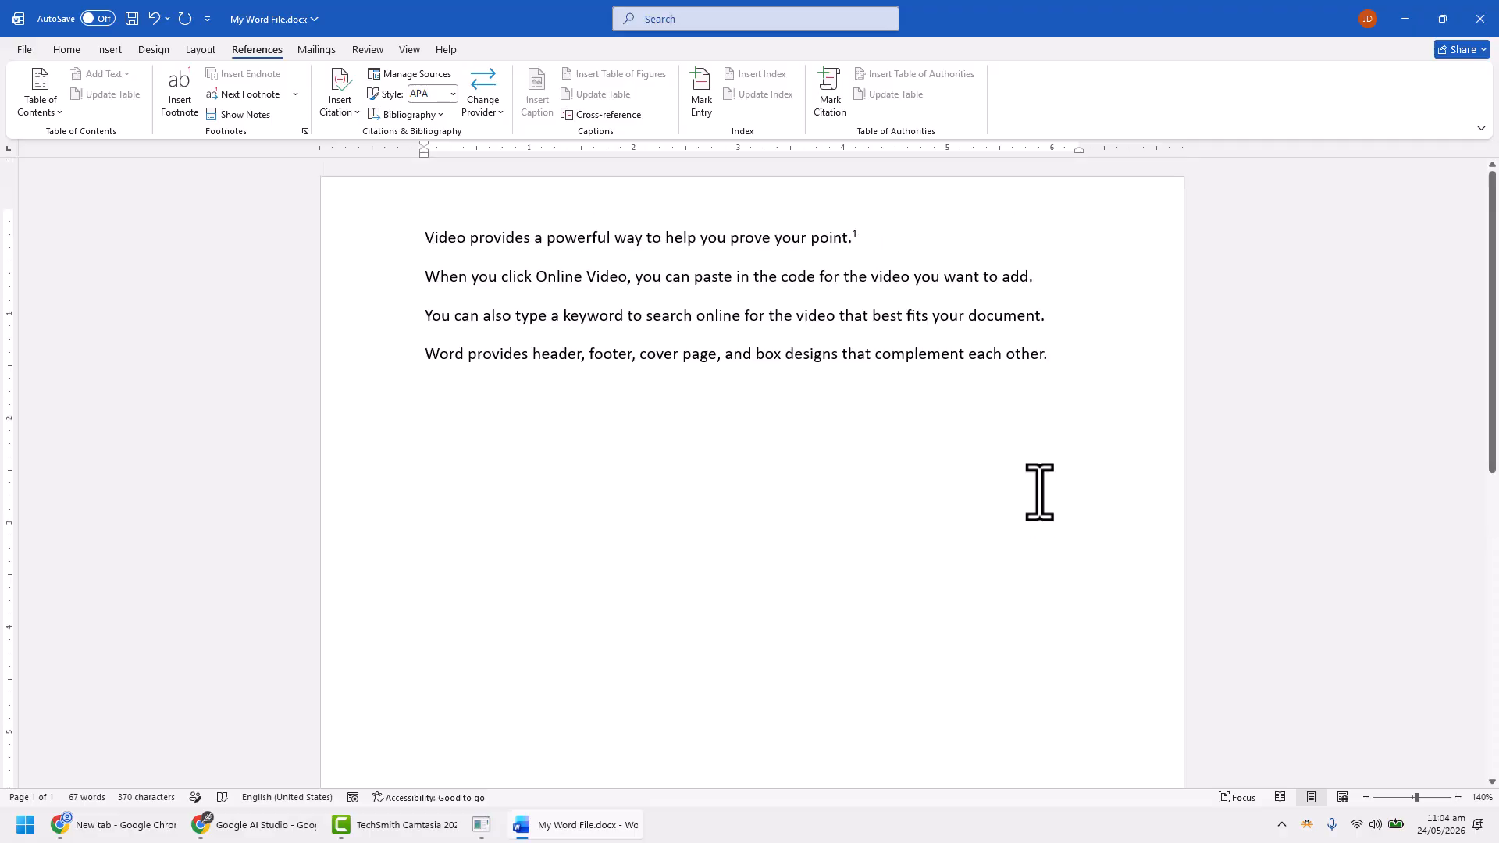
click(1065, 312)
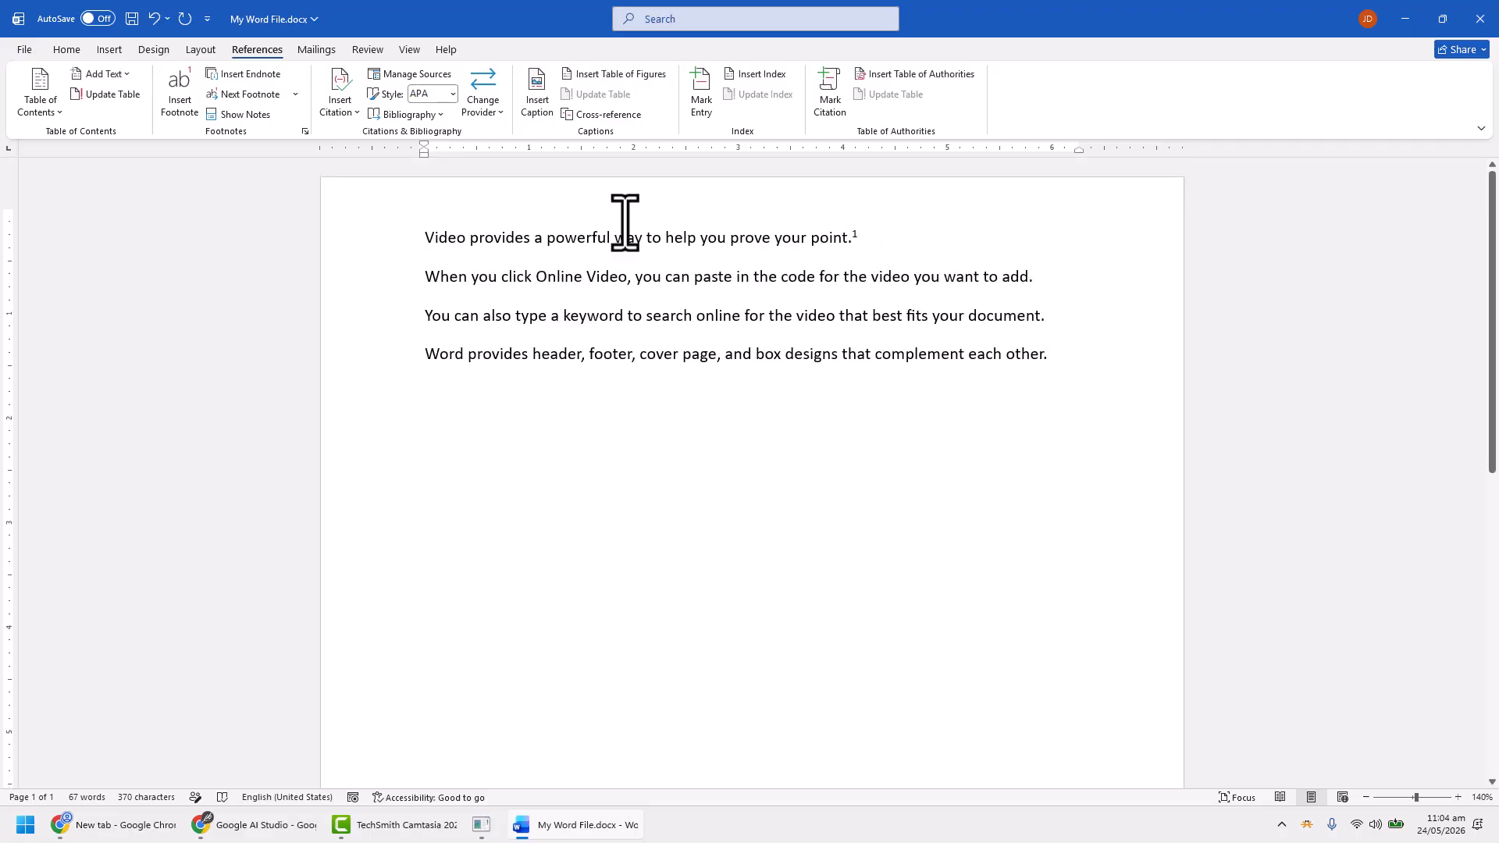
click(181, 103)
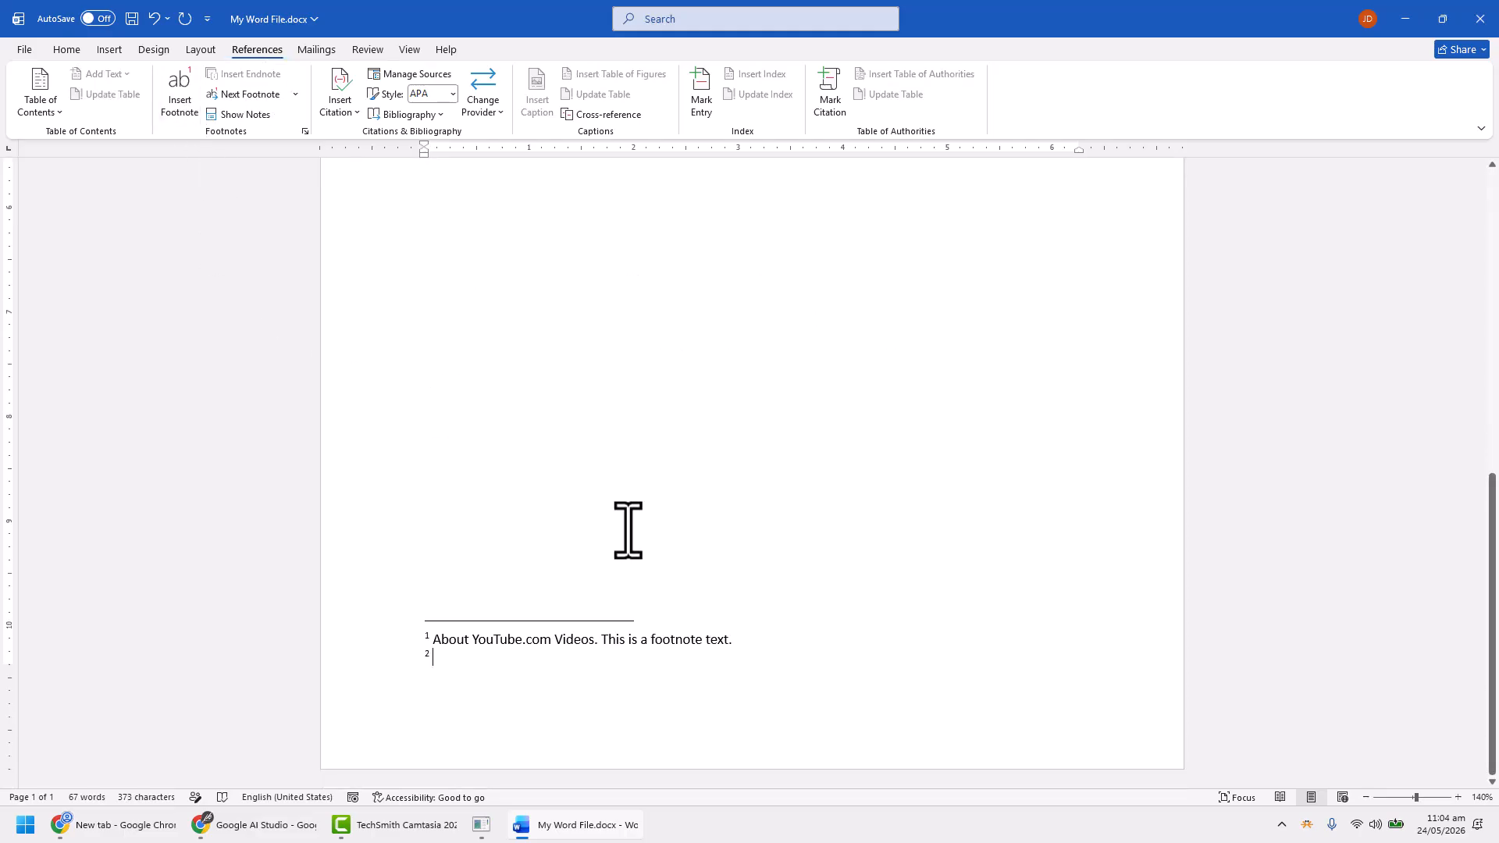
text(T)
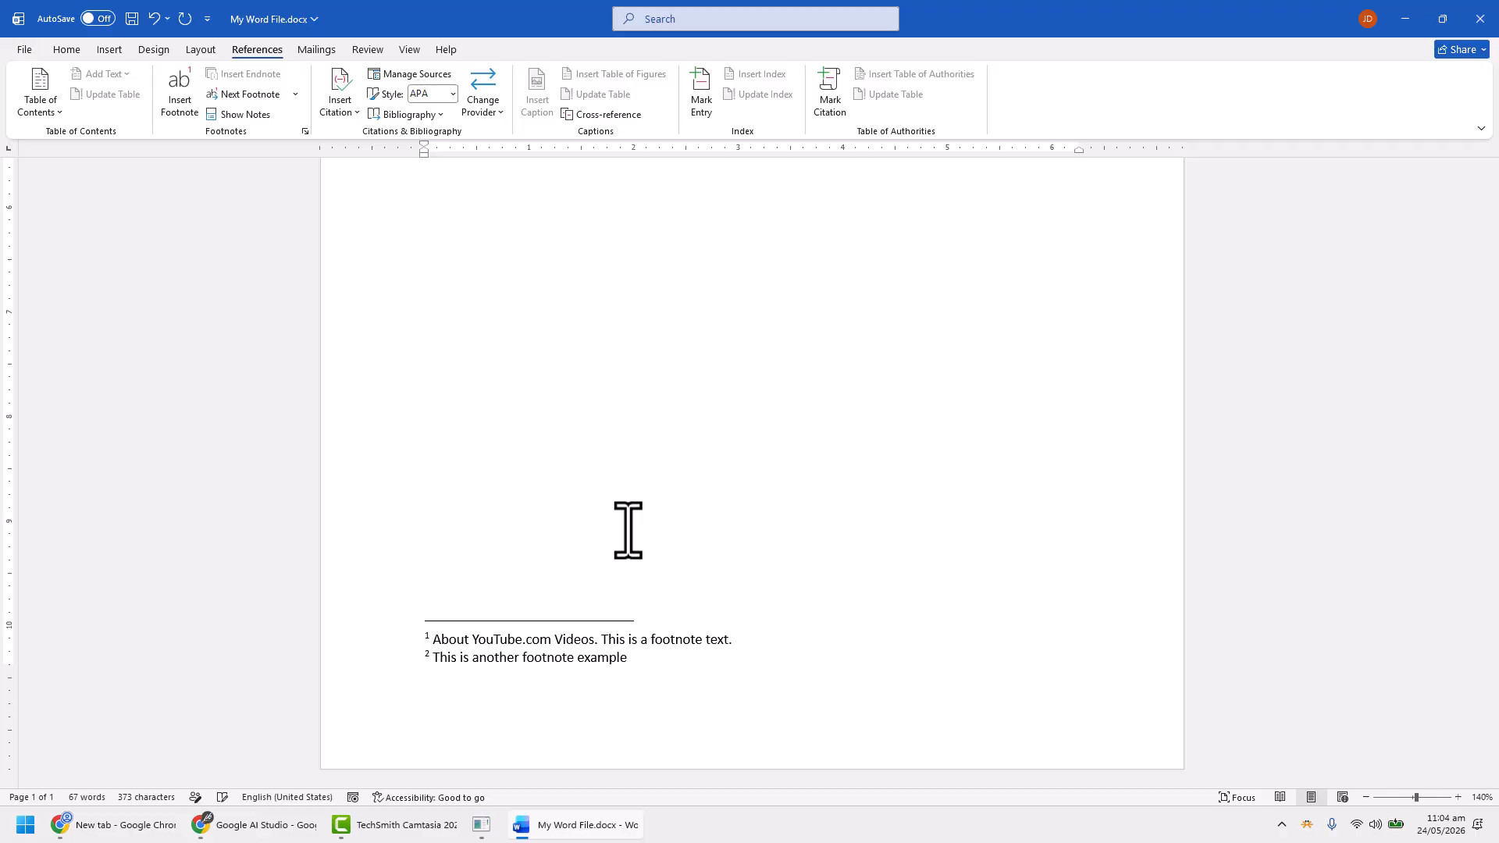
Insert a footnote at the end of the fourth sentence with the text "This is also a footnote example."
scroll(628, 531, up, 10)
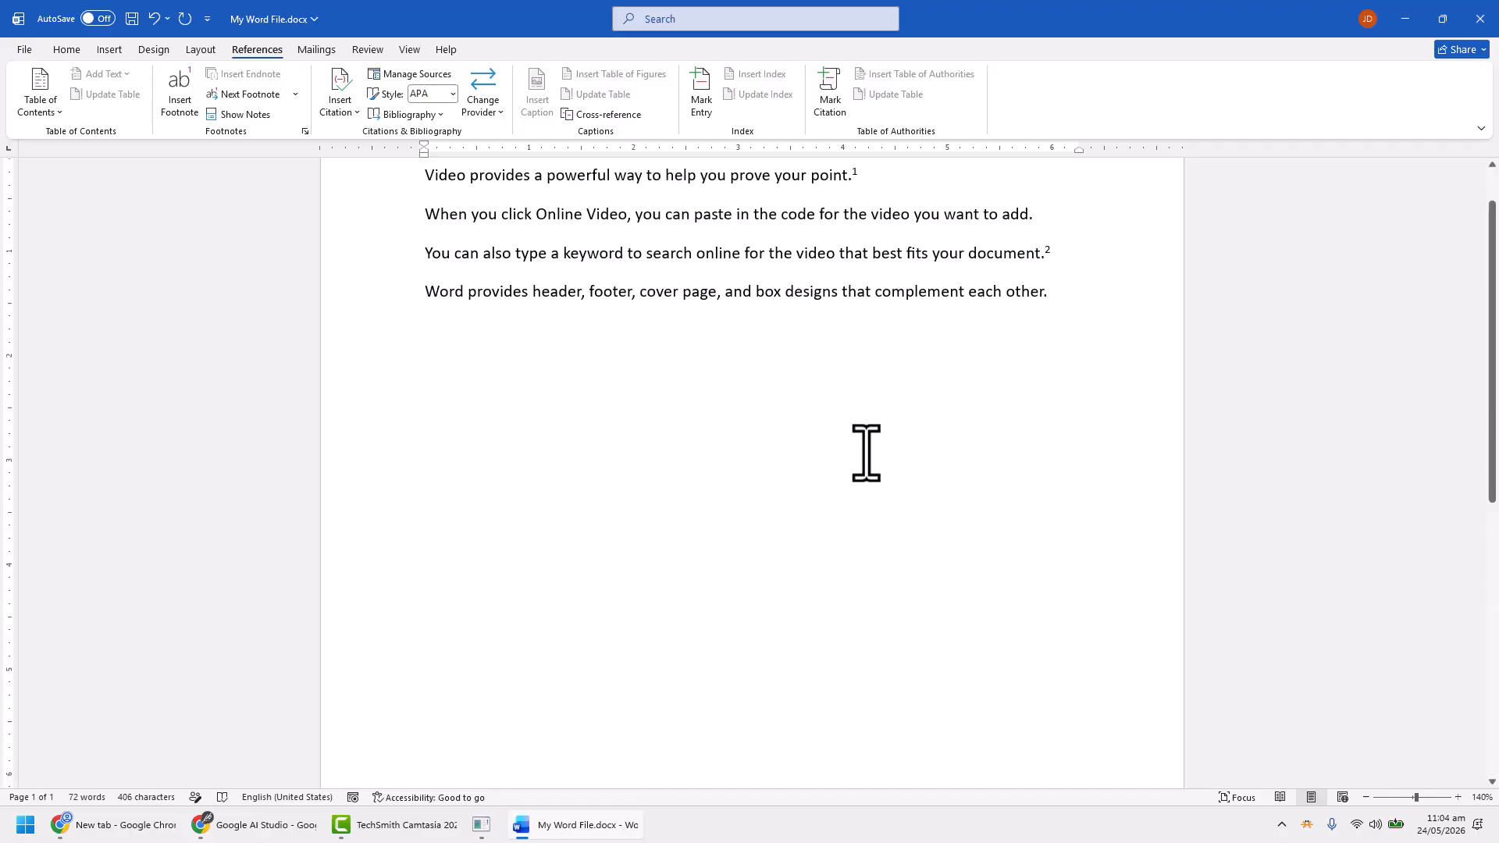
click(1073, 355)
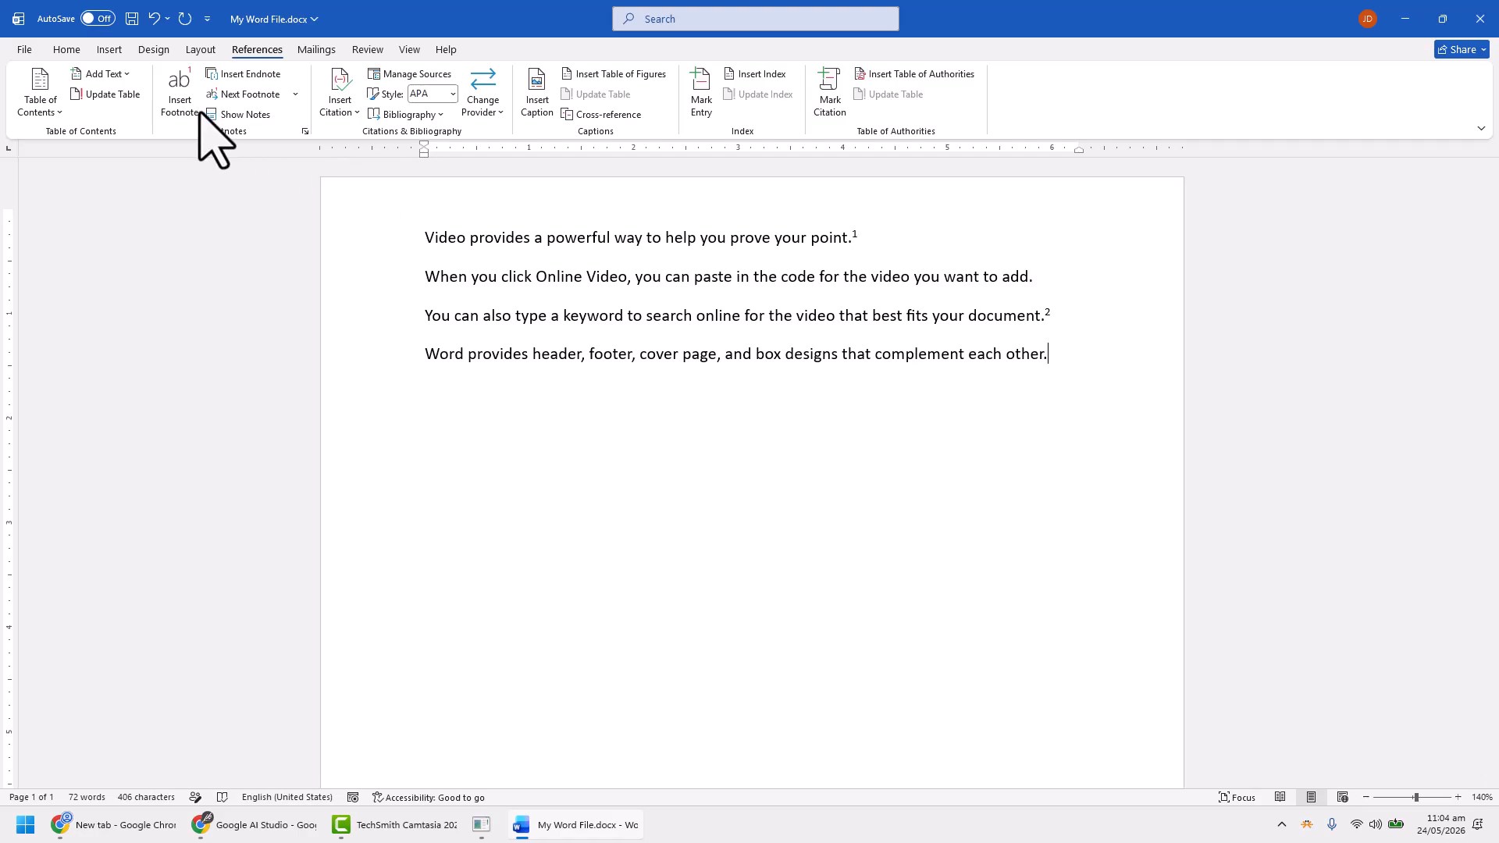
click(180, 92)
text(T)
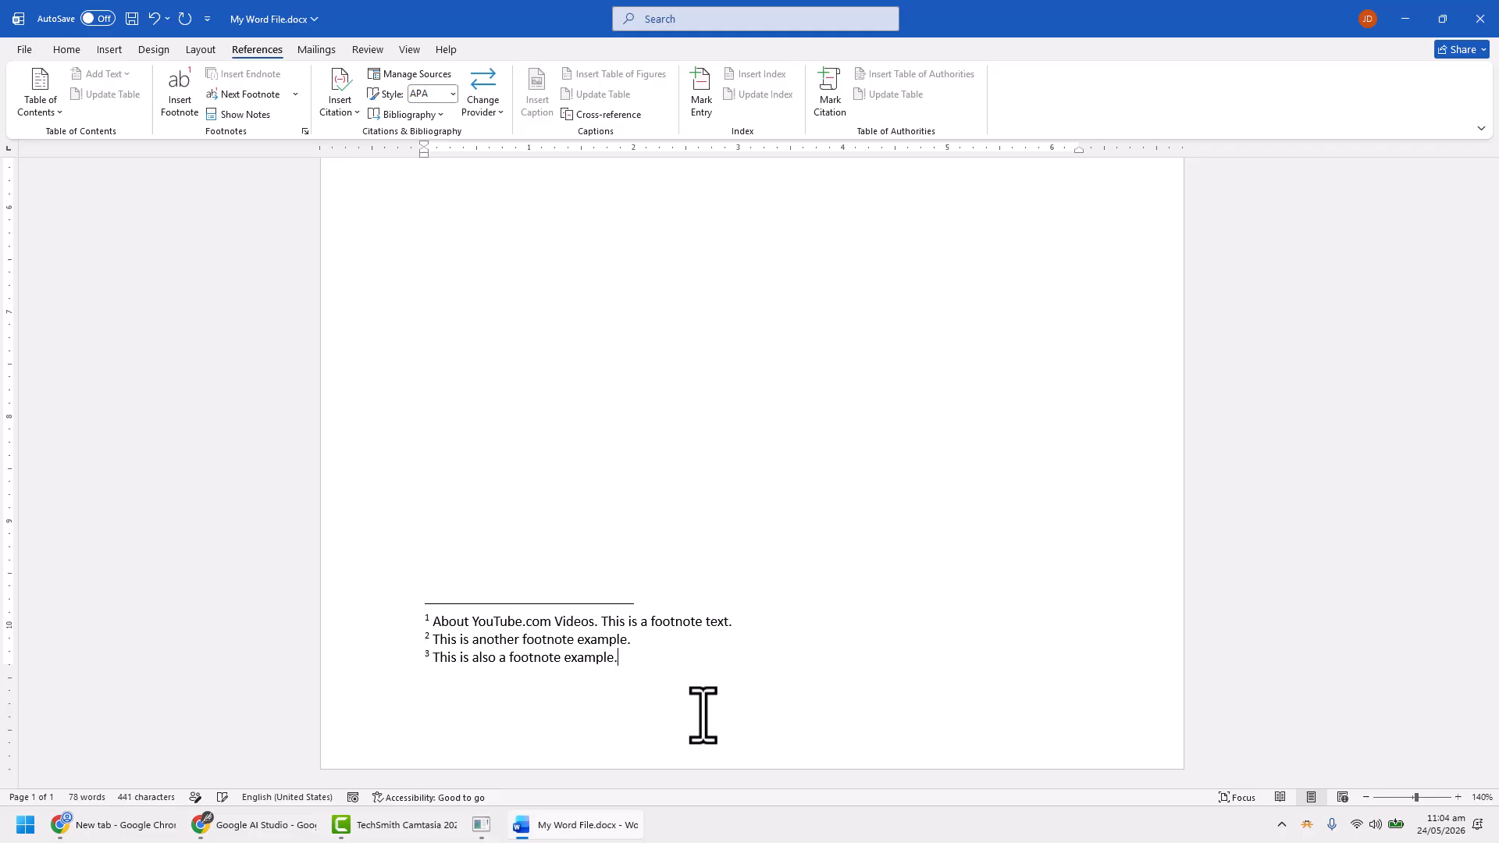
Try inserting an empty footnote at the end of the second sentence, and undo the insertion
scroll(796, 632, up, 10)
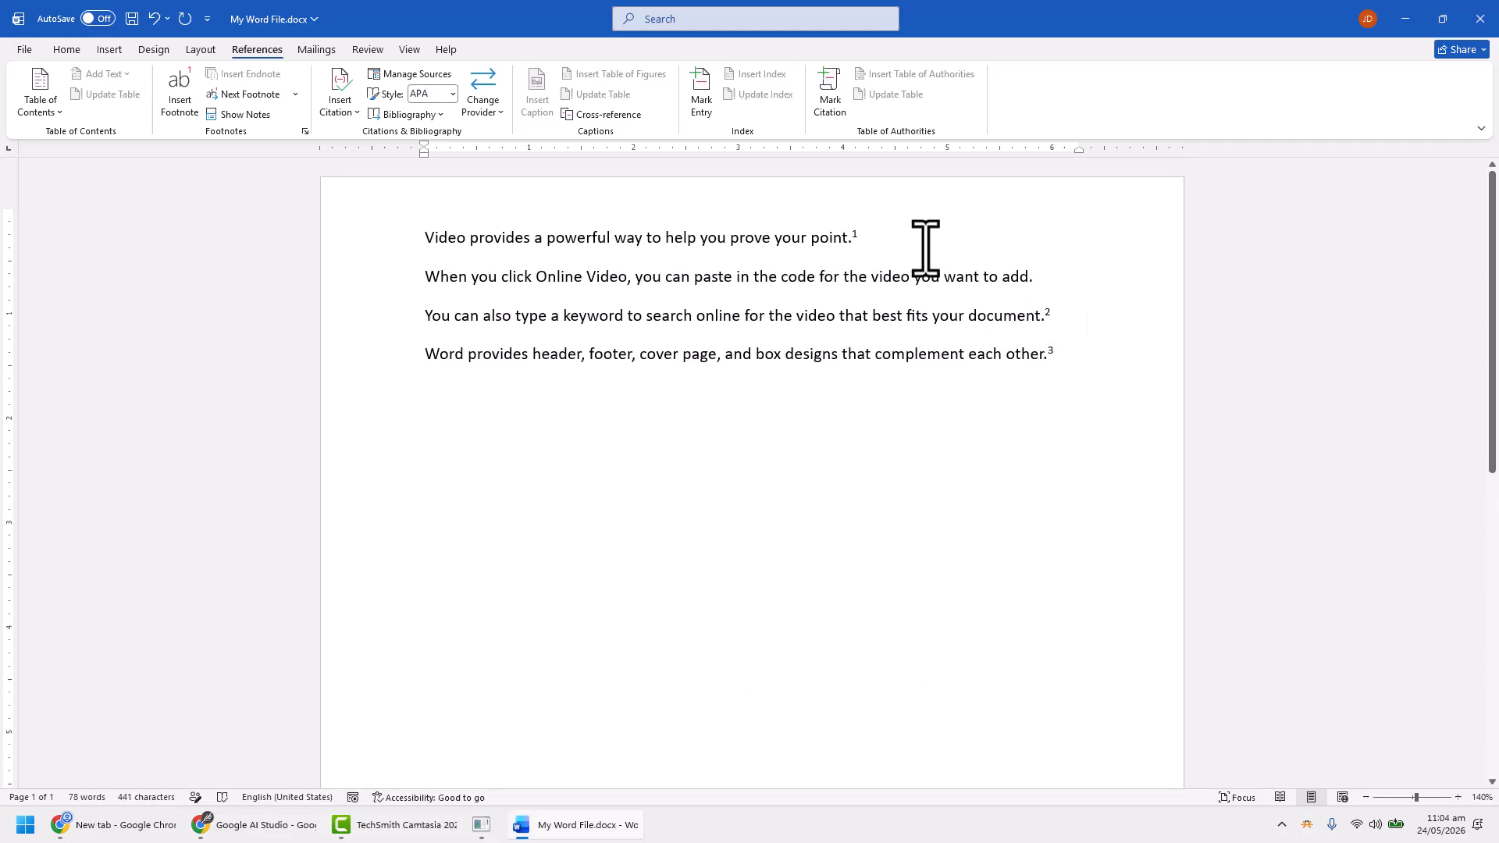
click(1043, 279)
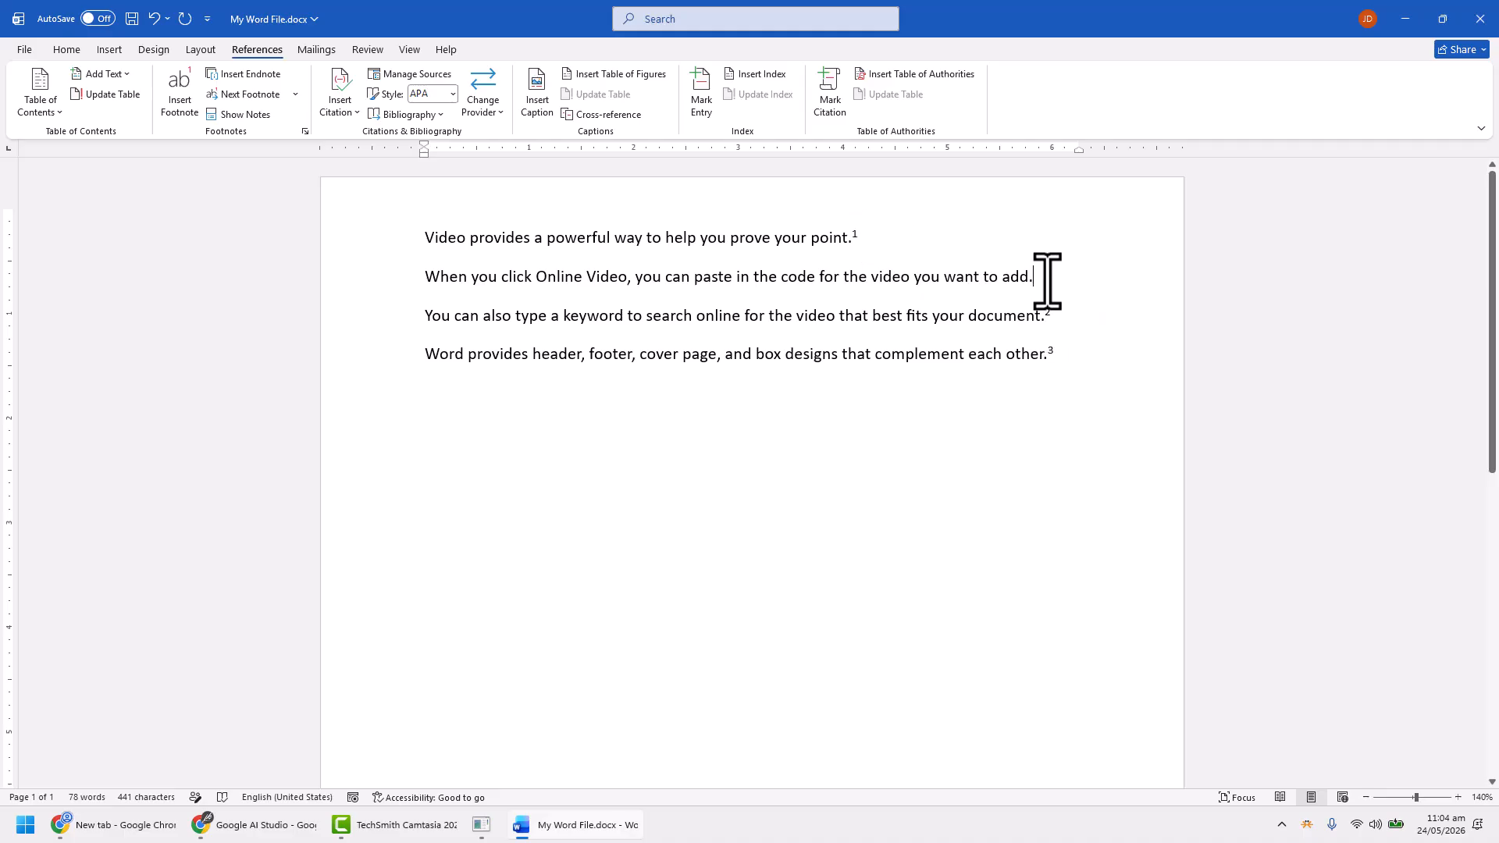
click(178, 92)
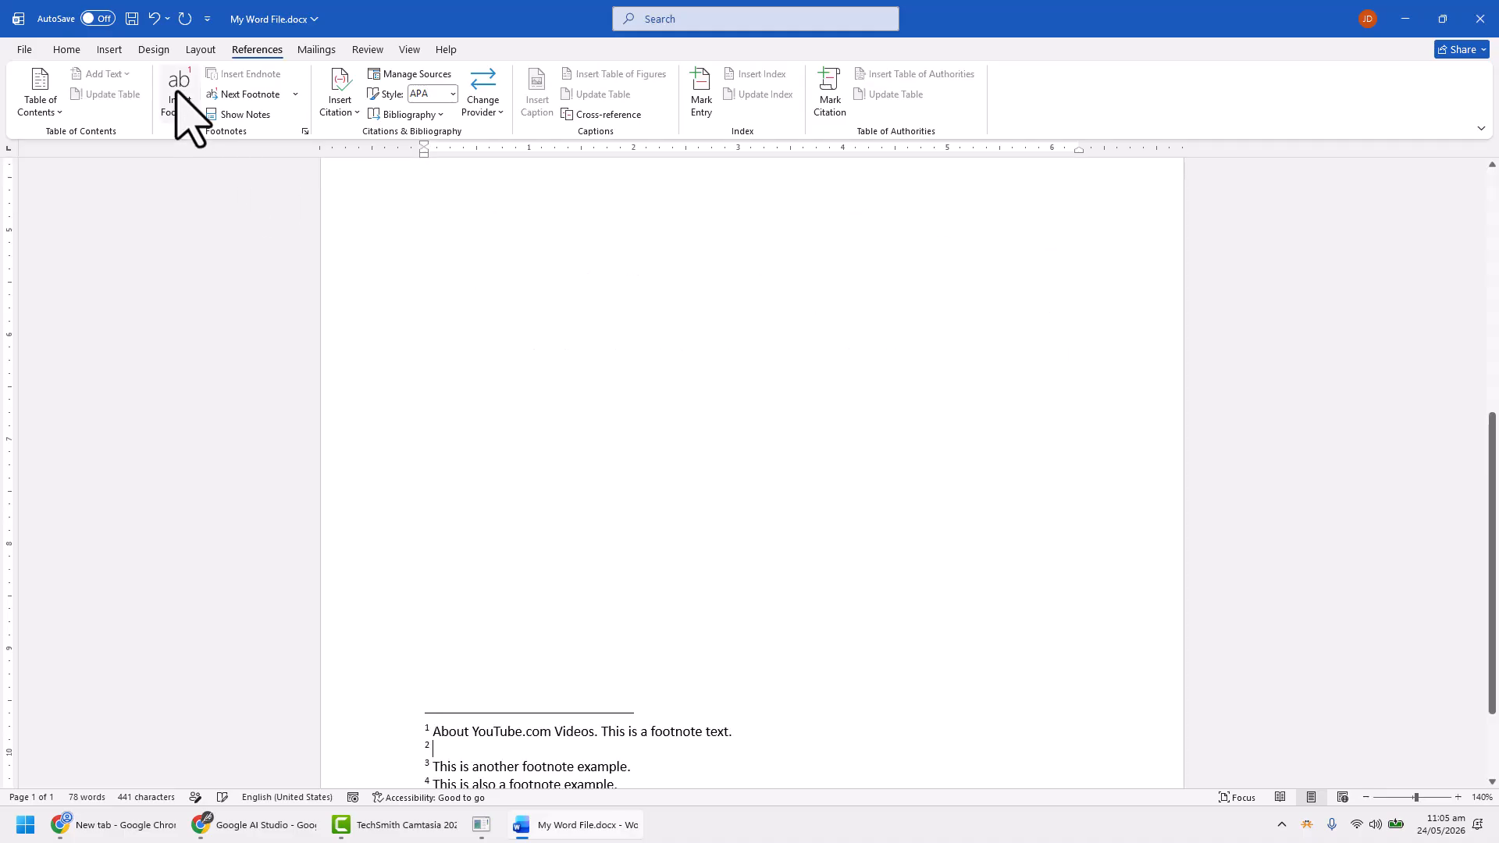
scroll(492, 616, down, 2)
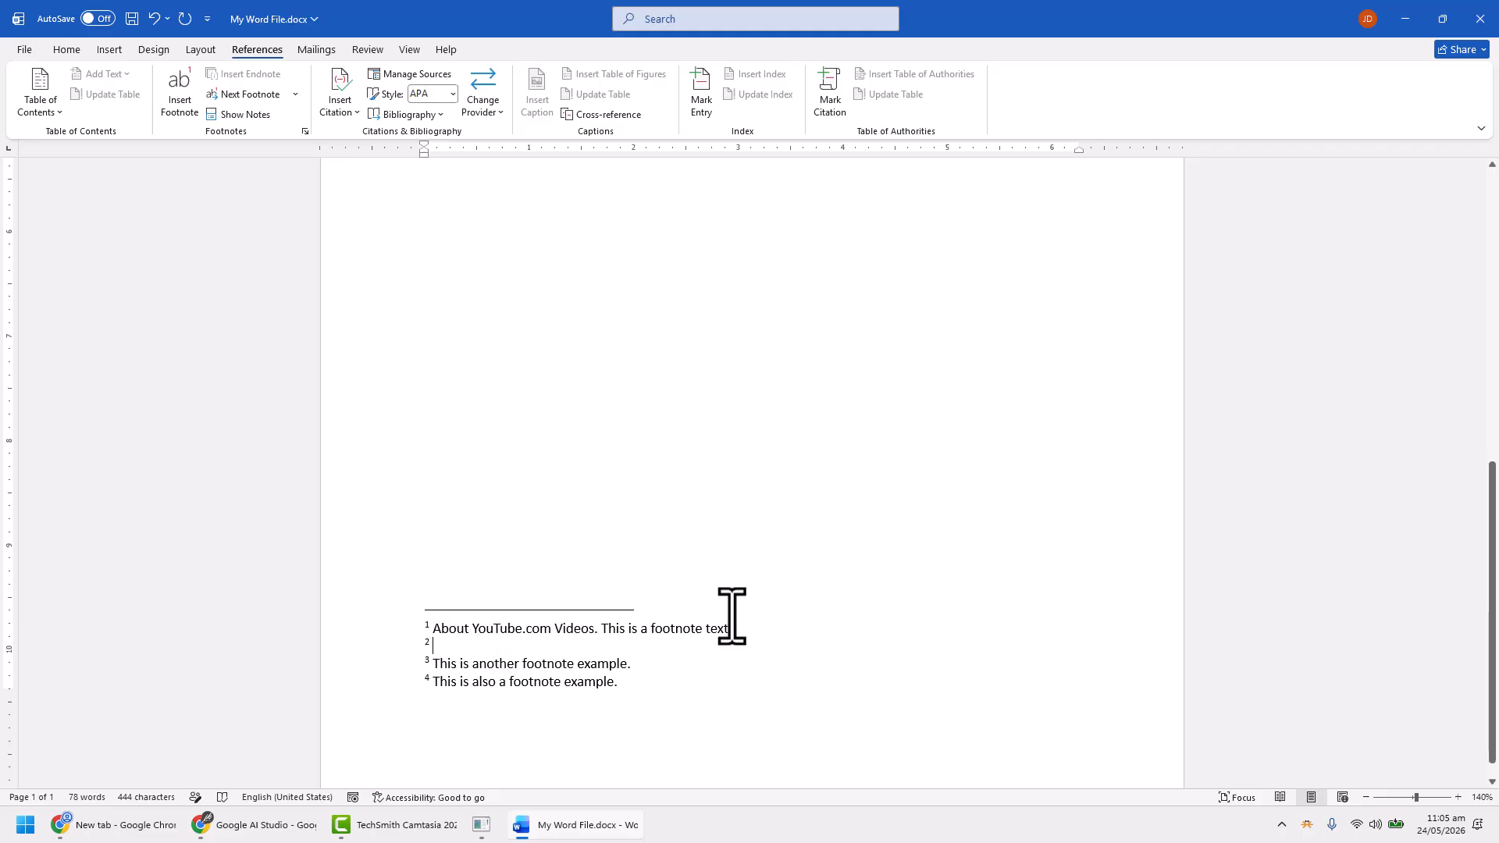
scroll(914, 558, up, 10)
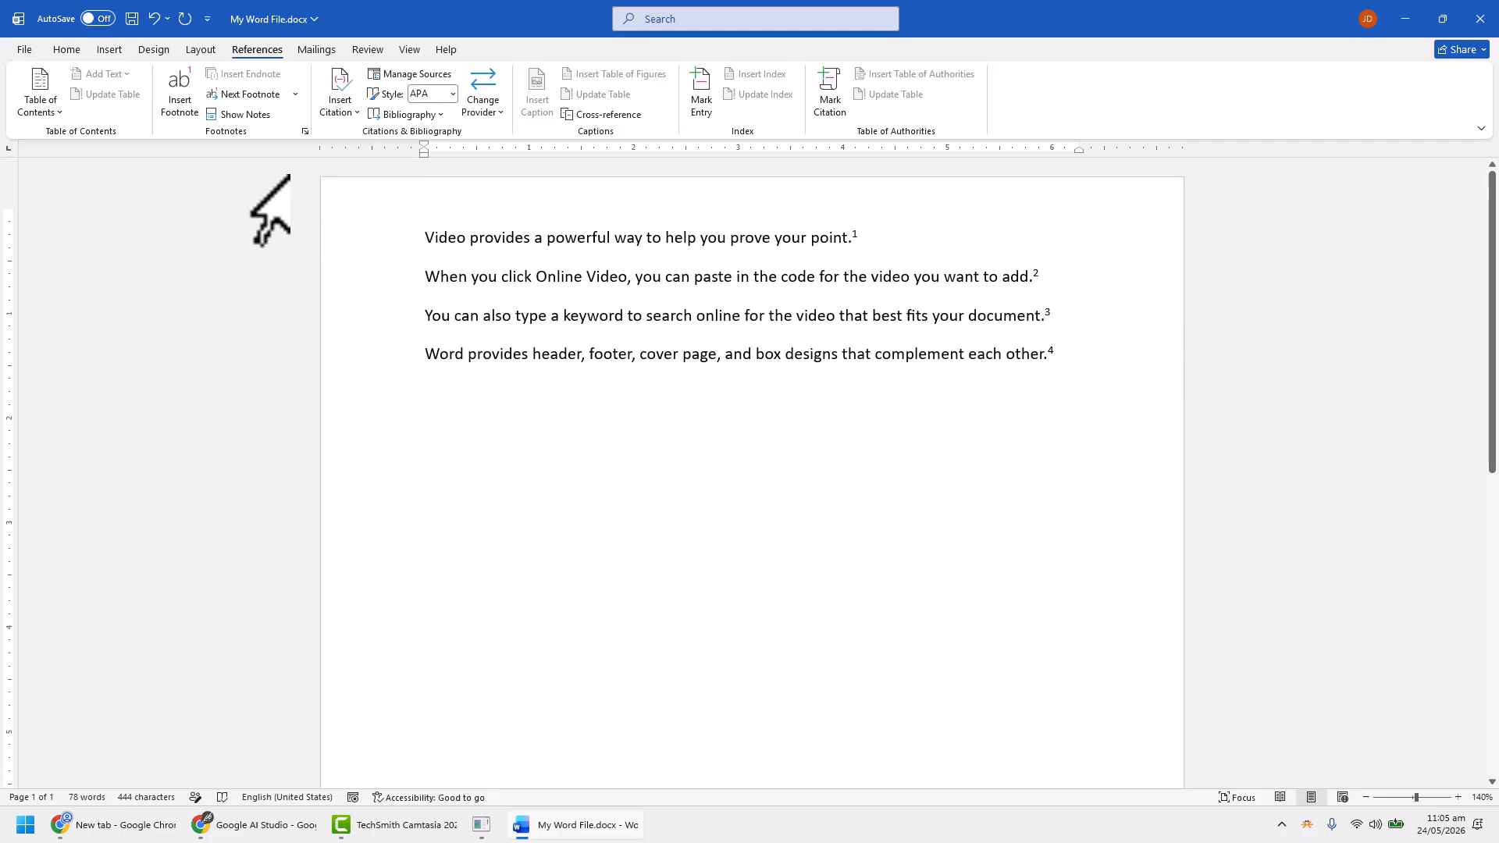
click(154, 18)
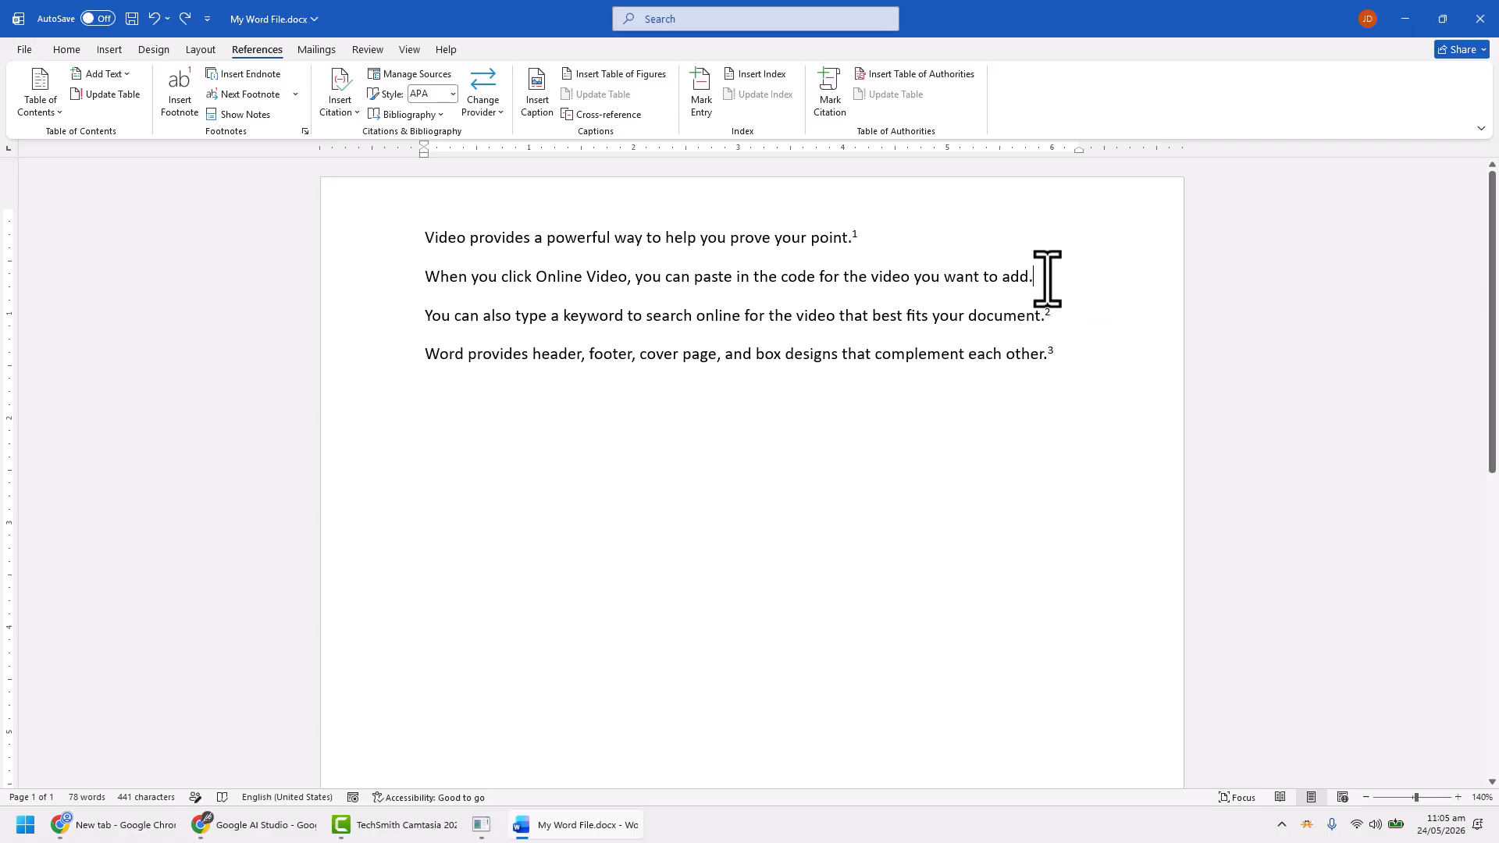
Insert a footnote at the end of the second sentence with the text "This is now 2nd foonote."
click(181, 100)
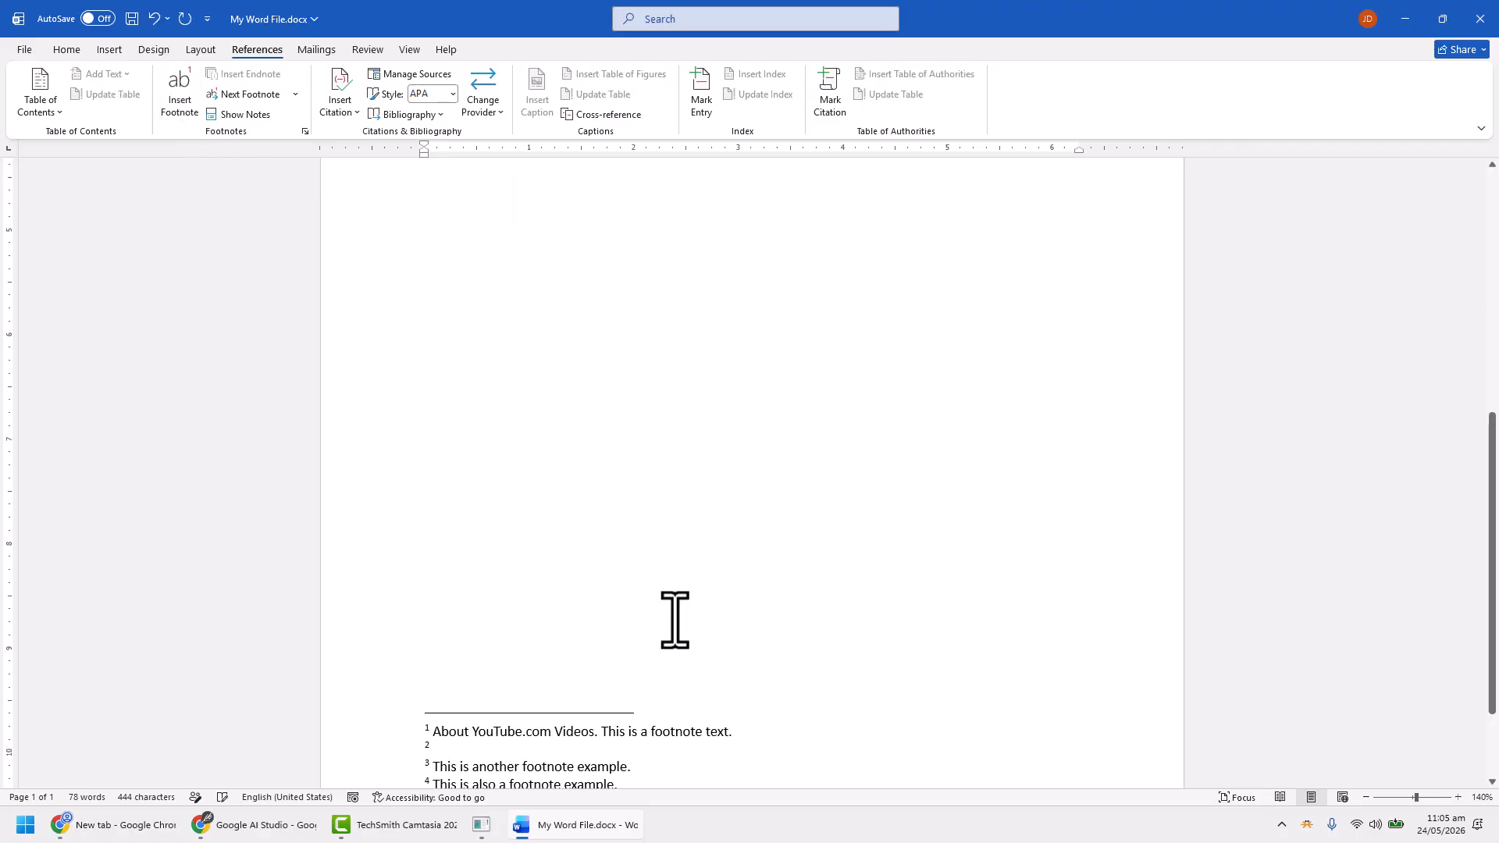
scroll(937, 632, up, 10)
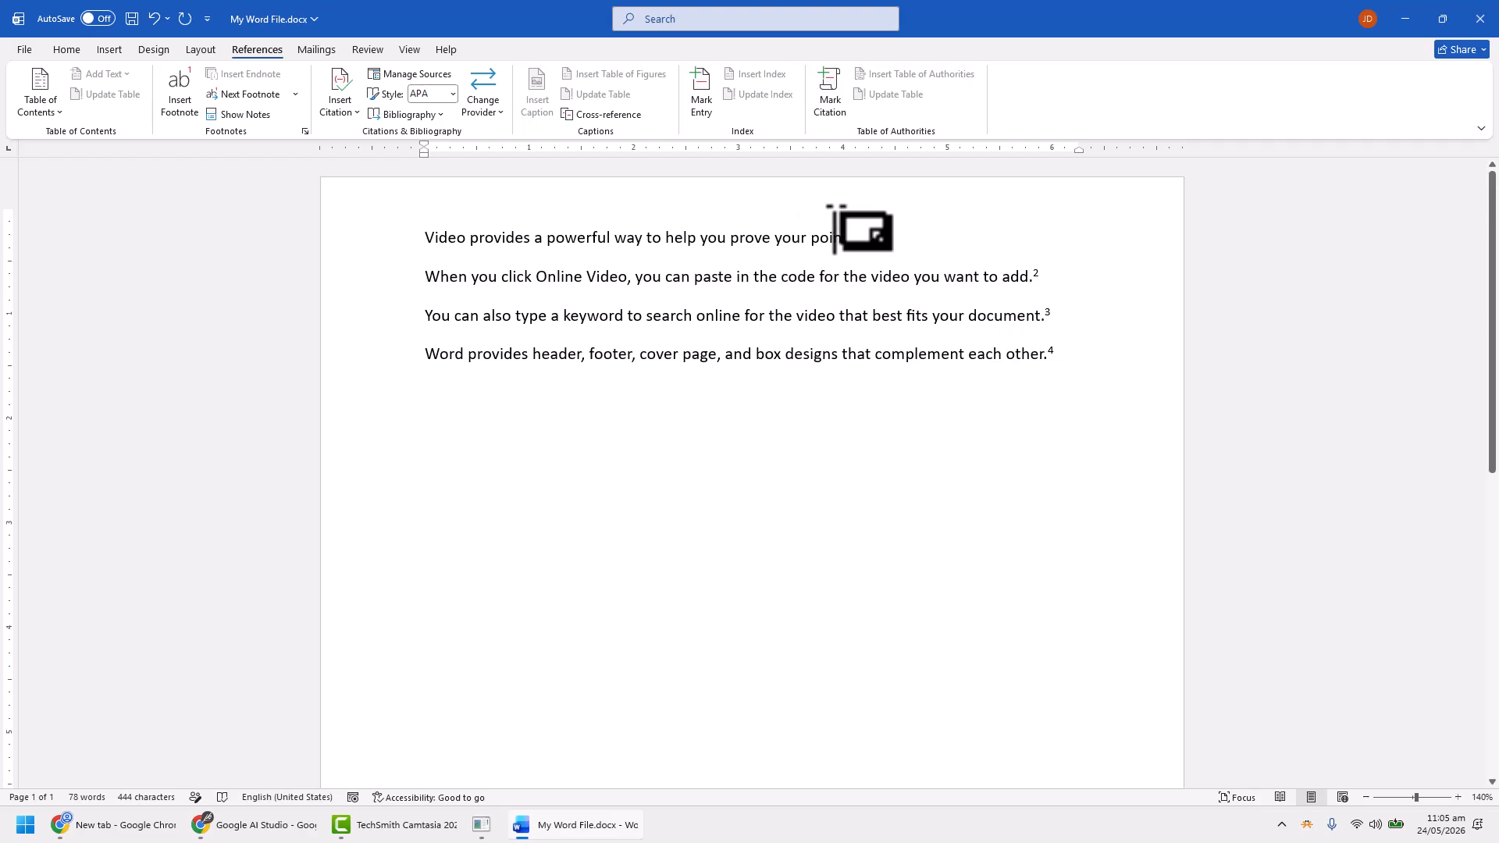
drag(1492, 324, 1493, 628)
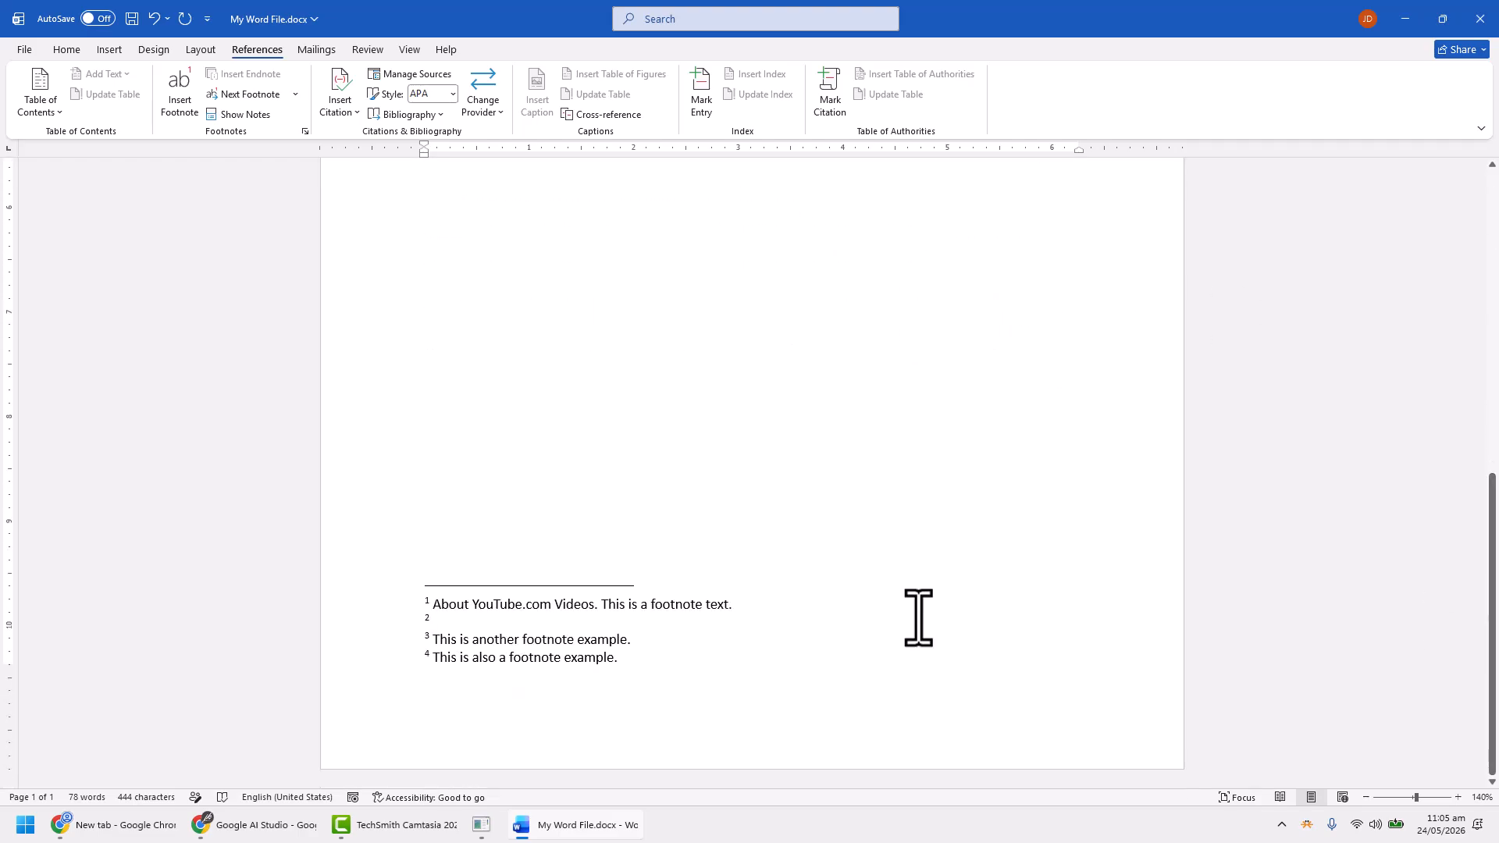
text(This is now 2nd foo)
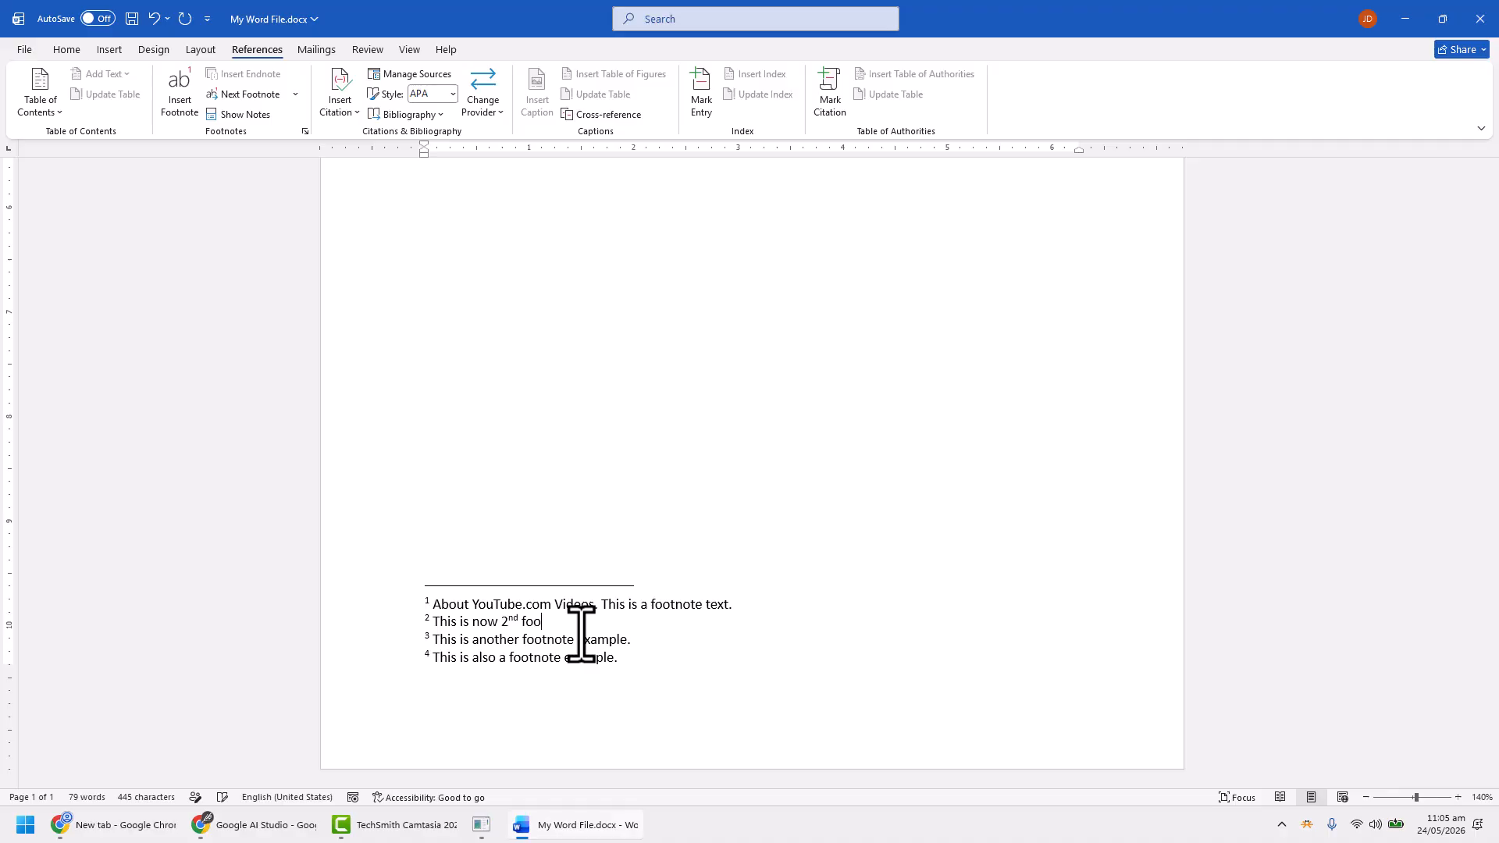
text(.)
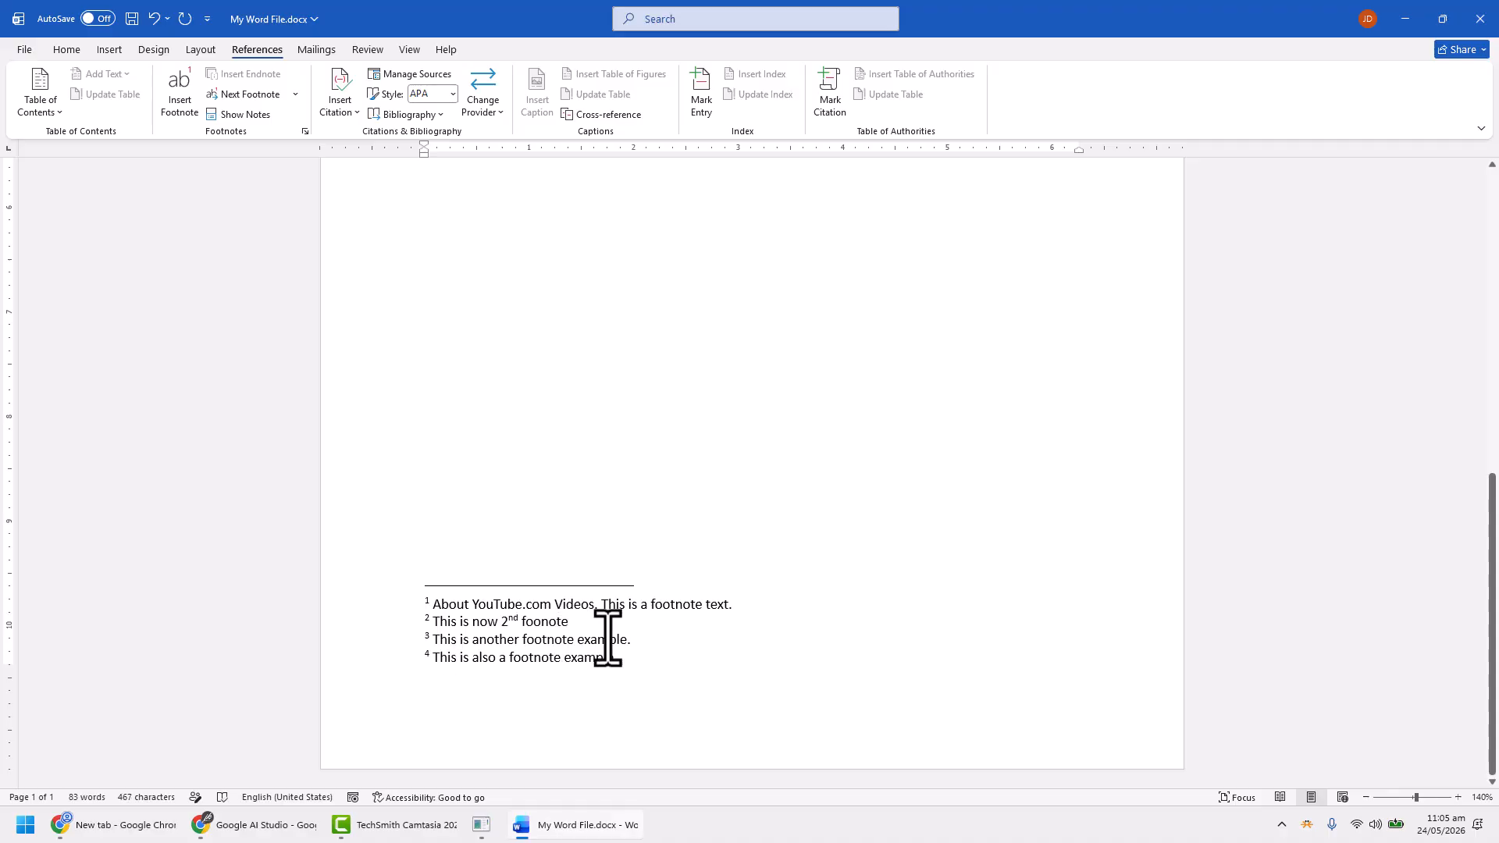
Preview the footnote texts at the reference marks after the second, third and first sentences
scroll(614, 638, up, 10)
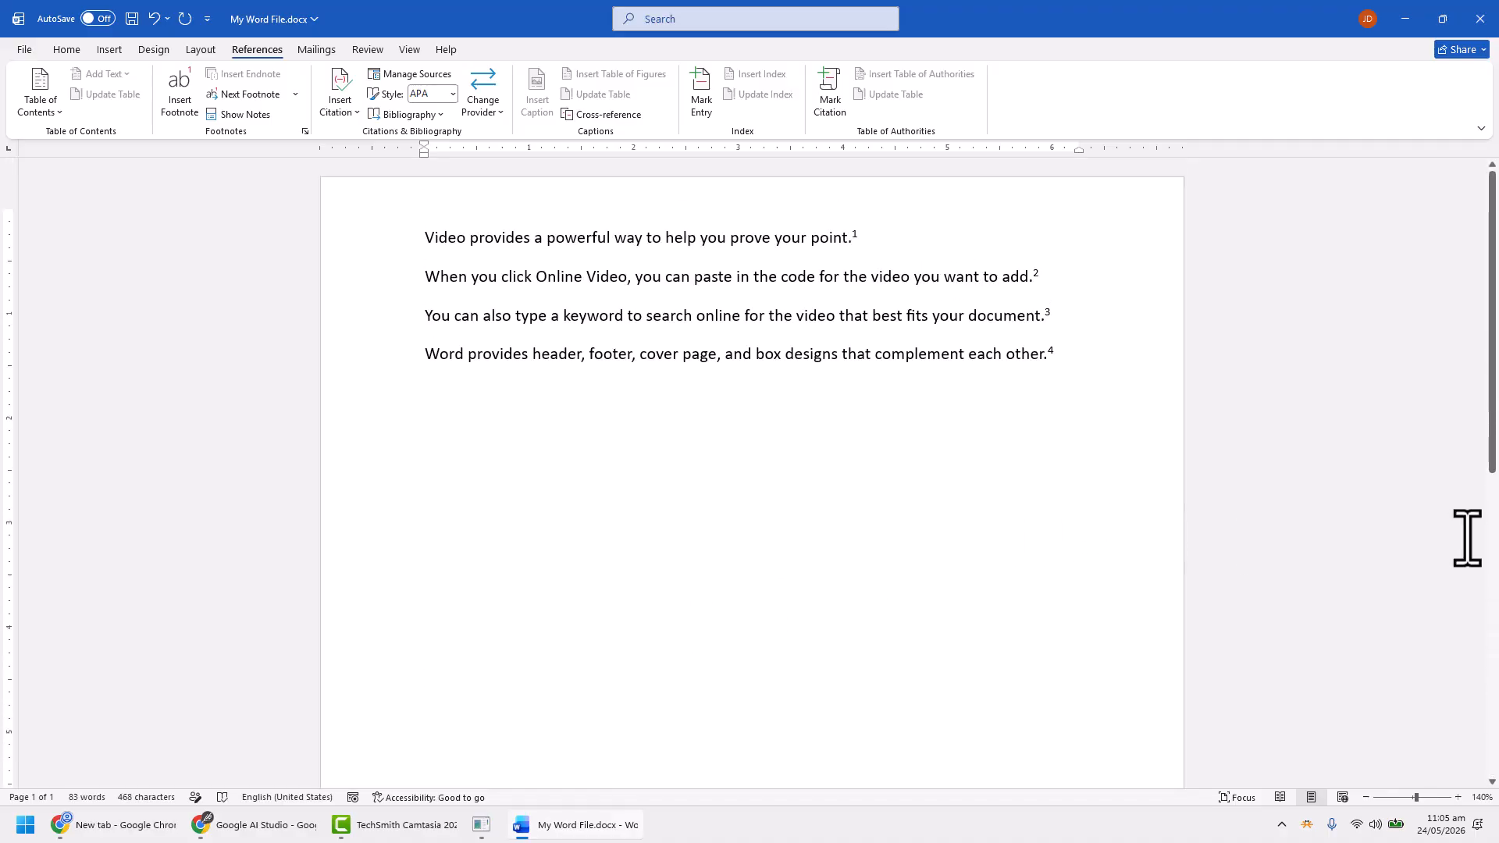
mouse_move(1038, 275)
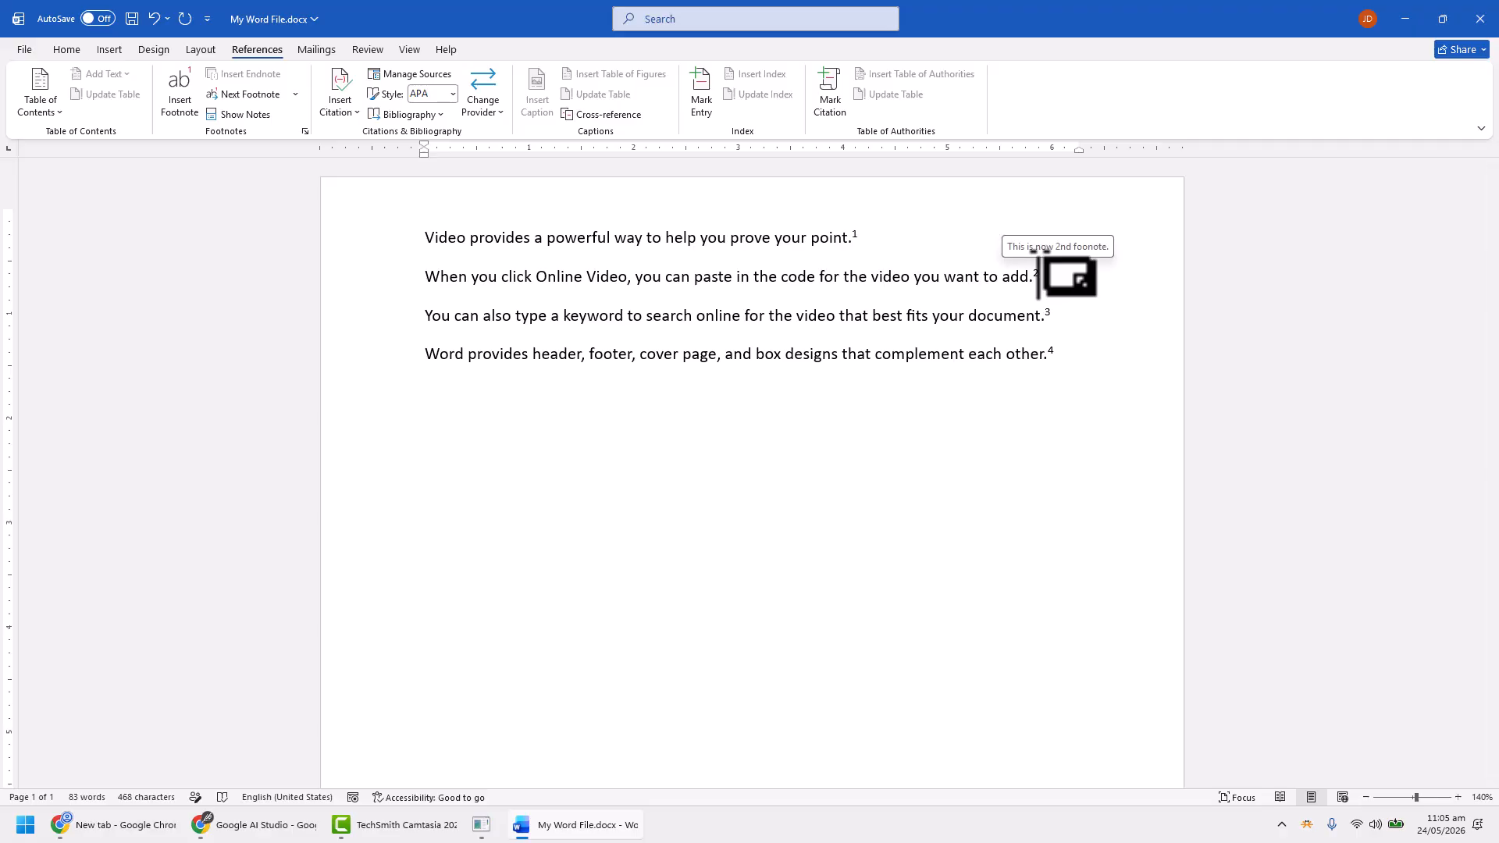
mouse_move(1050, 312)
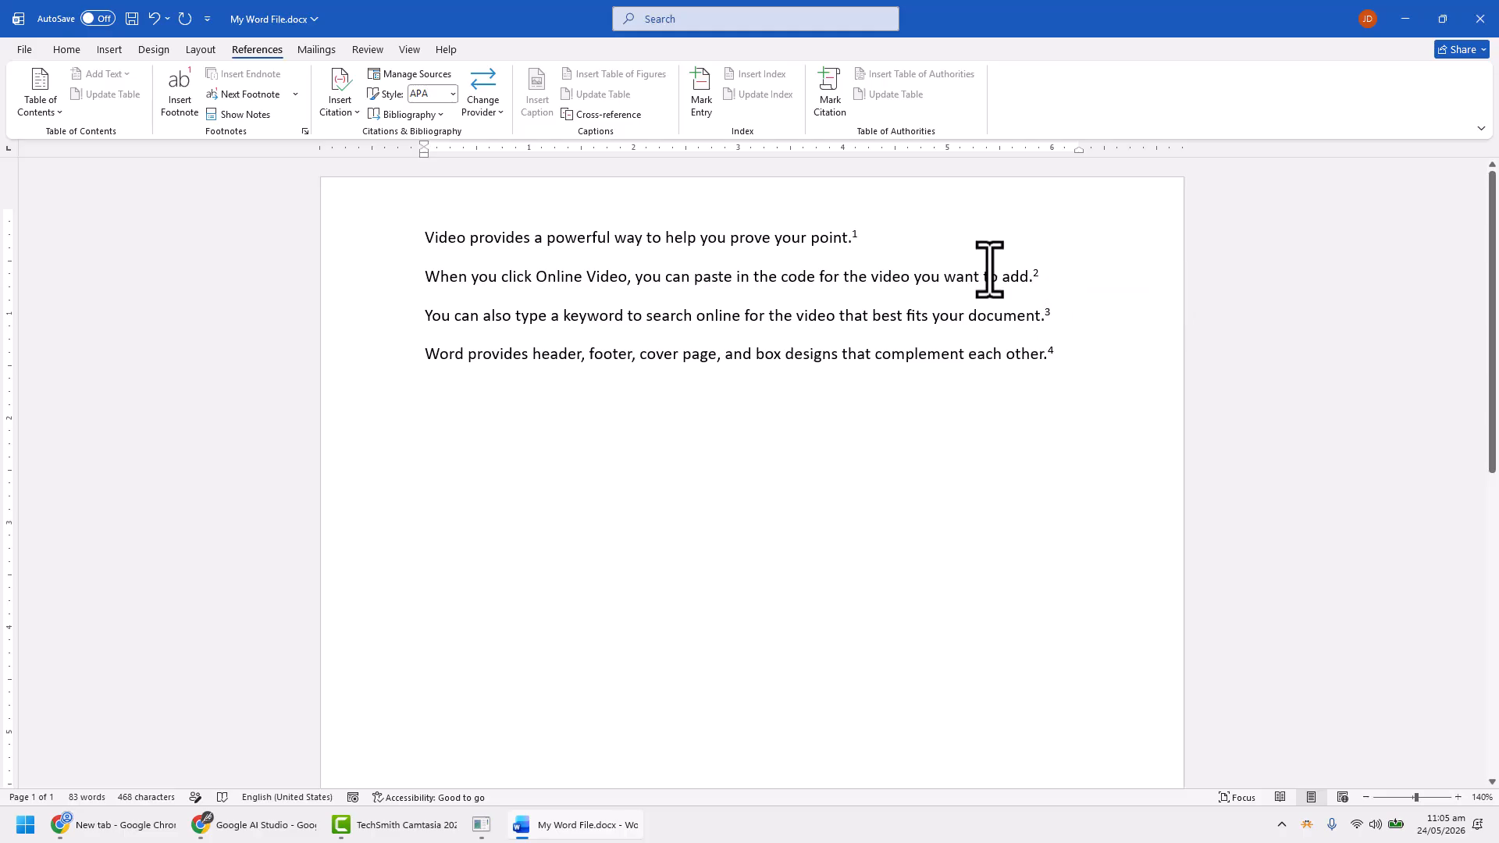
mouse_move(856, 236)
click(1060, 284)
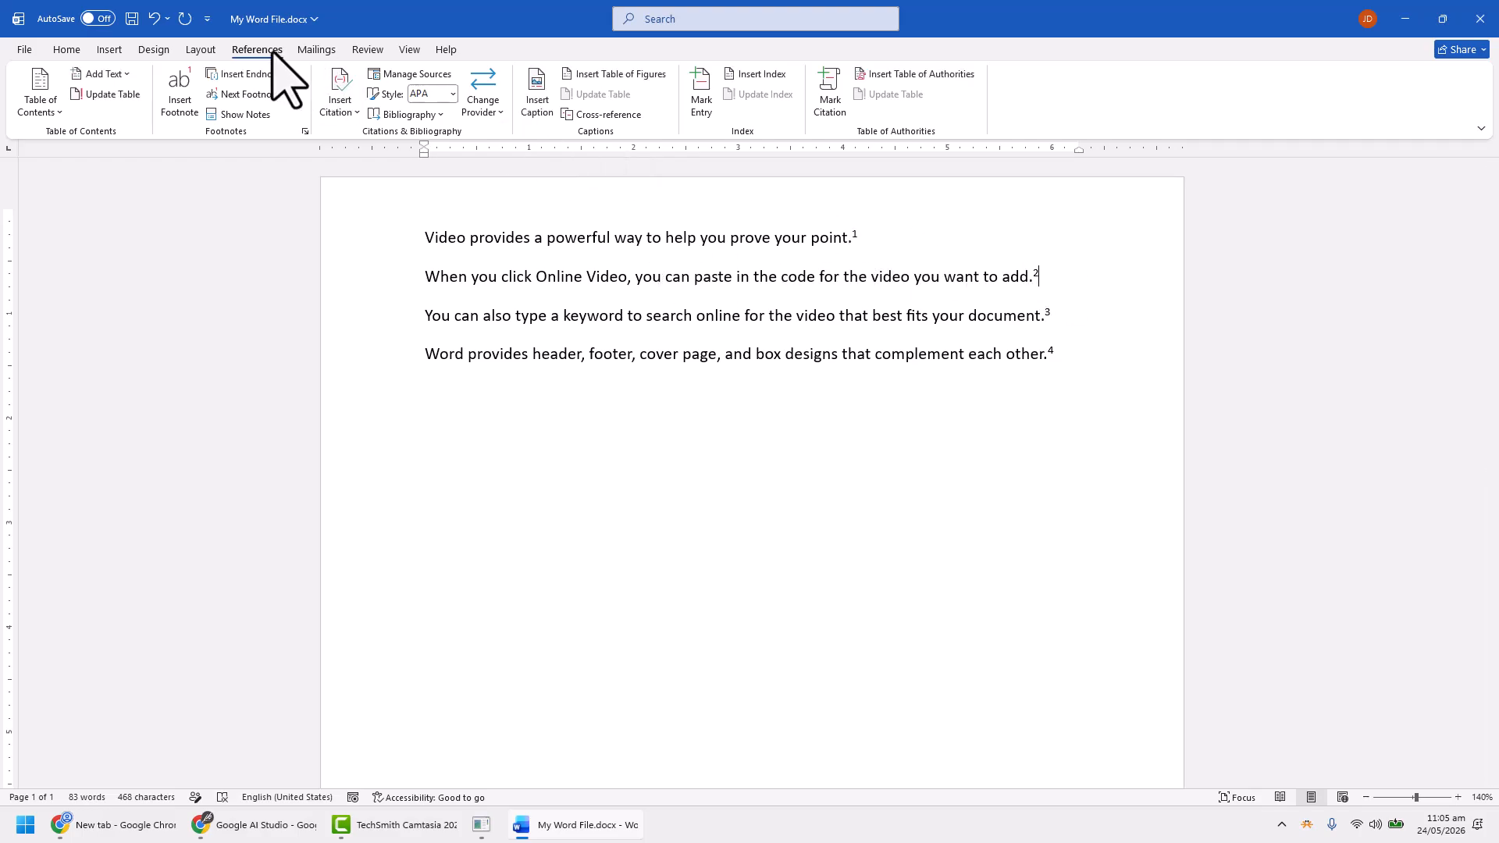
Go through the footnote references one by one up to the fourth, and step back to the first
click(248, 95)
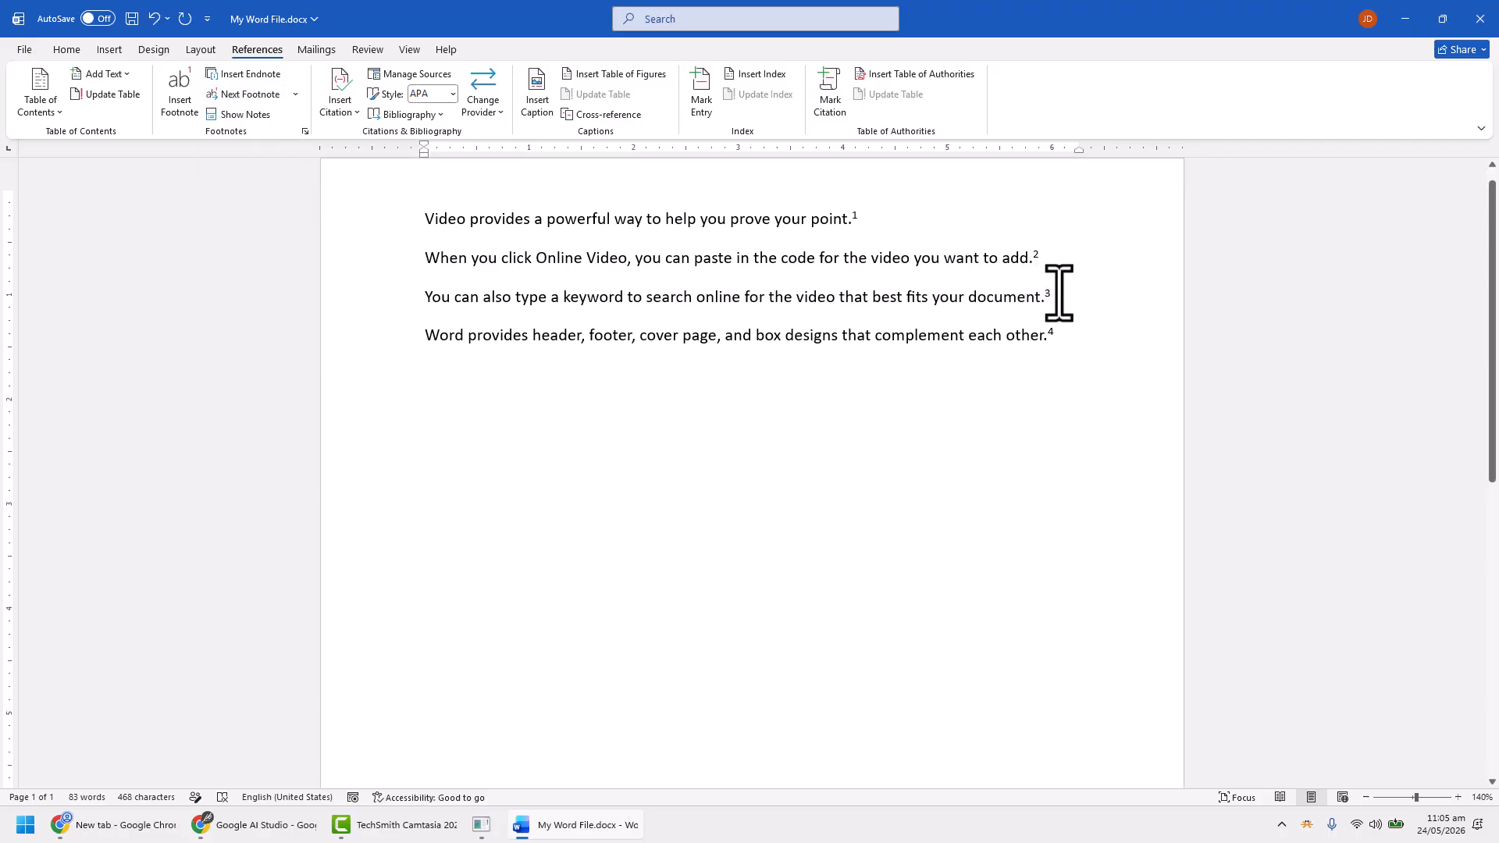
click(250, 94)
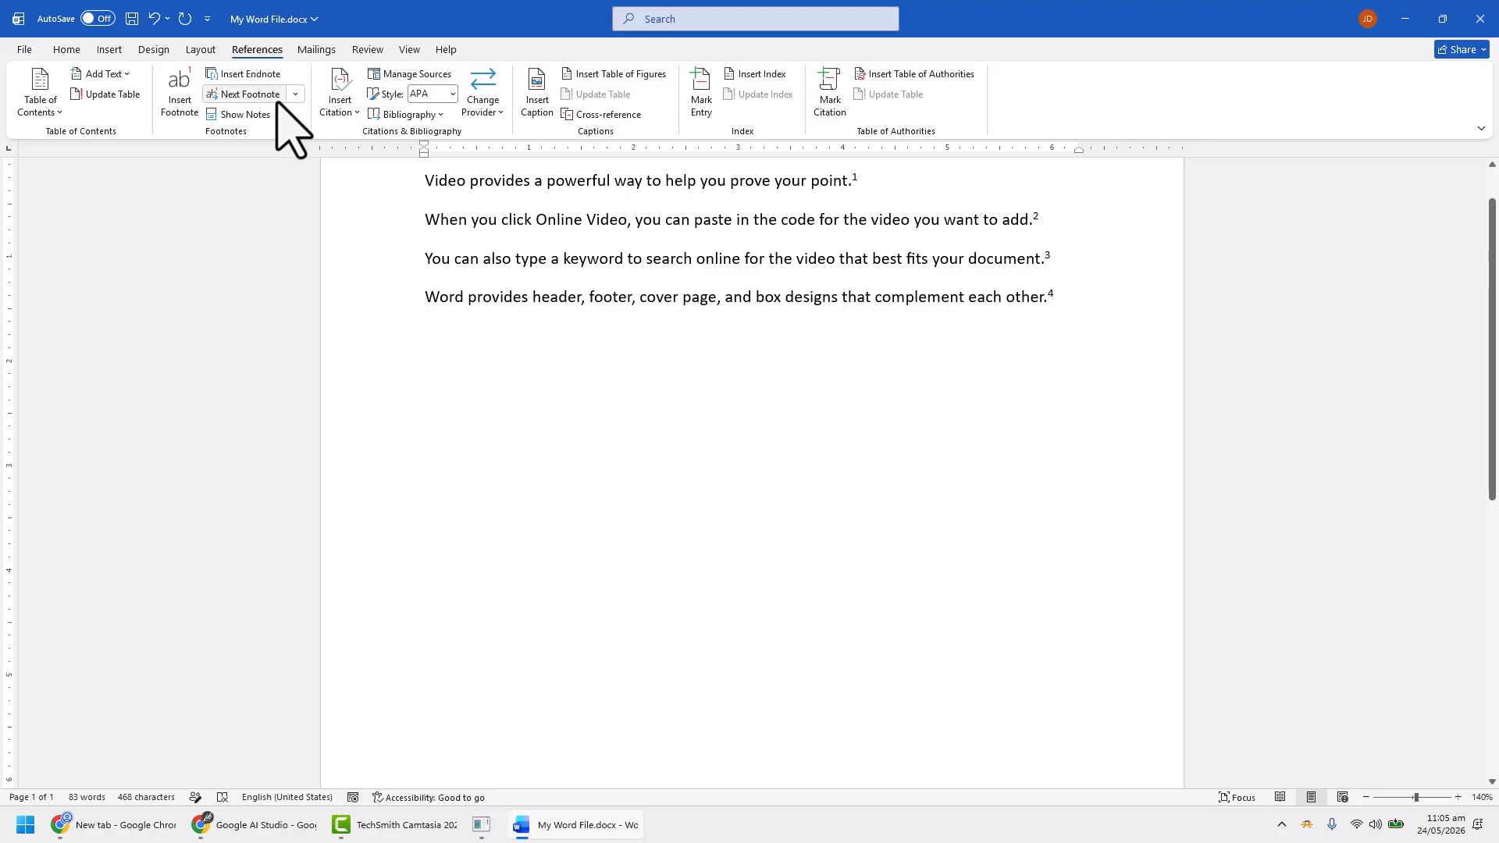
click(298, 95)
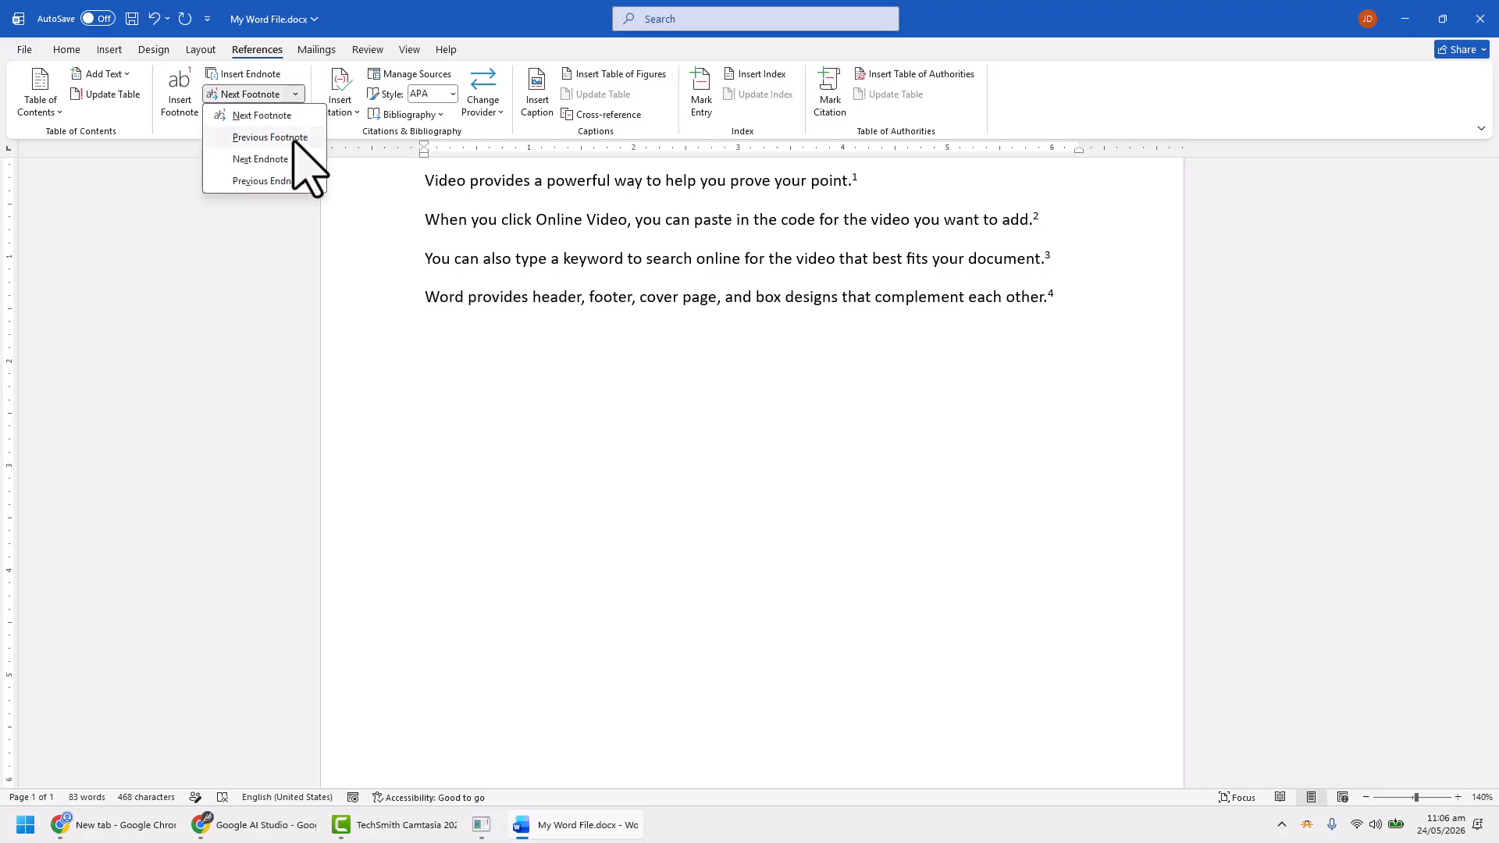
click(293, 141)
click(298, 96)
click(285, 139)
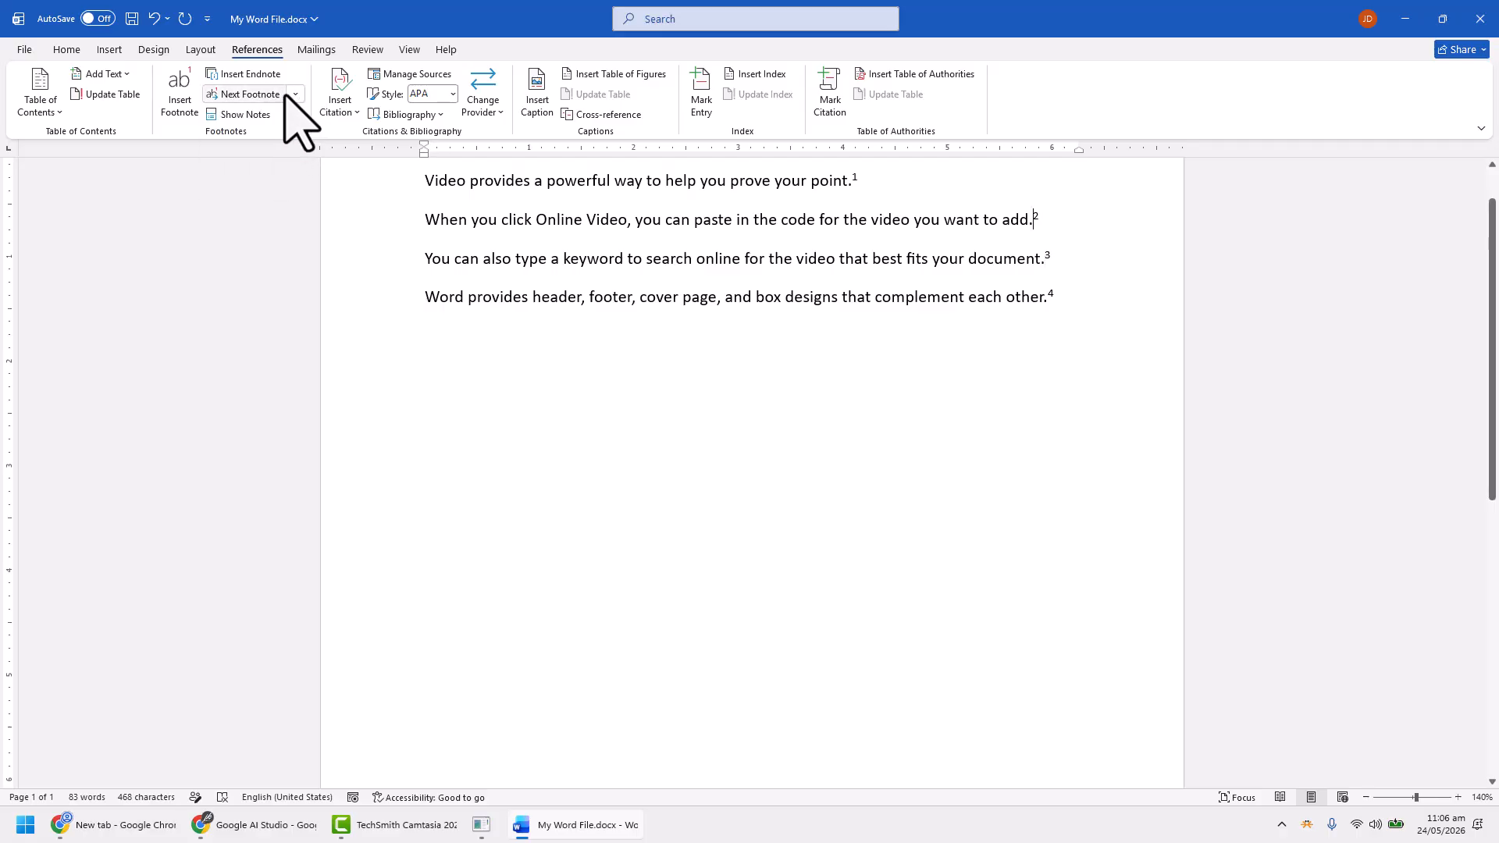
click(295, 95)
click(290, 139)
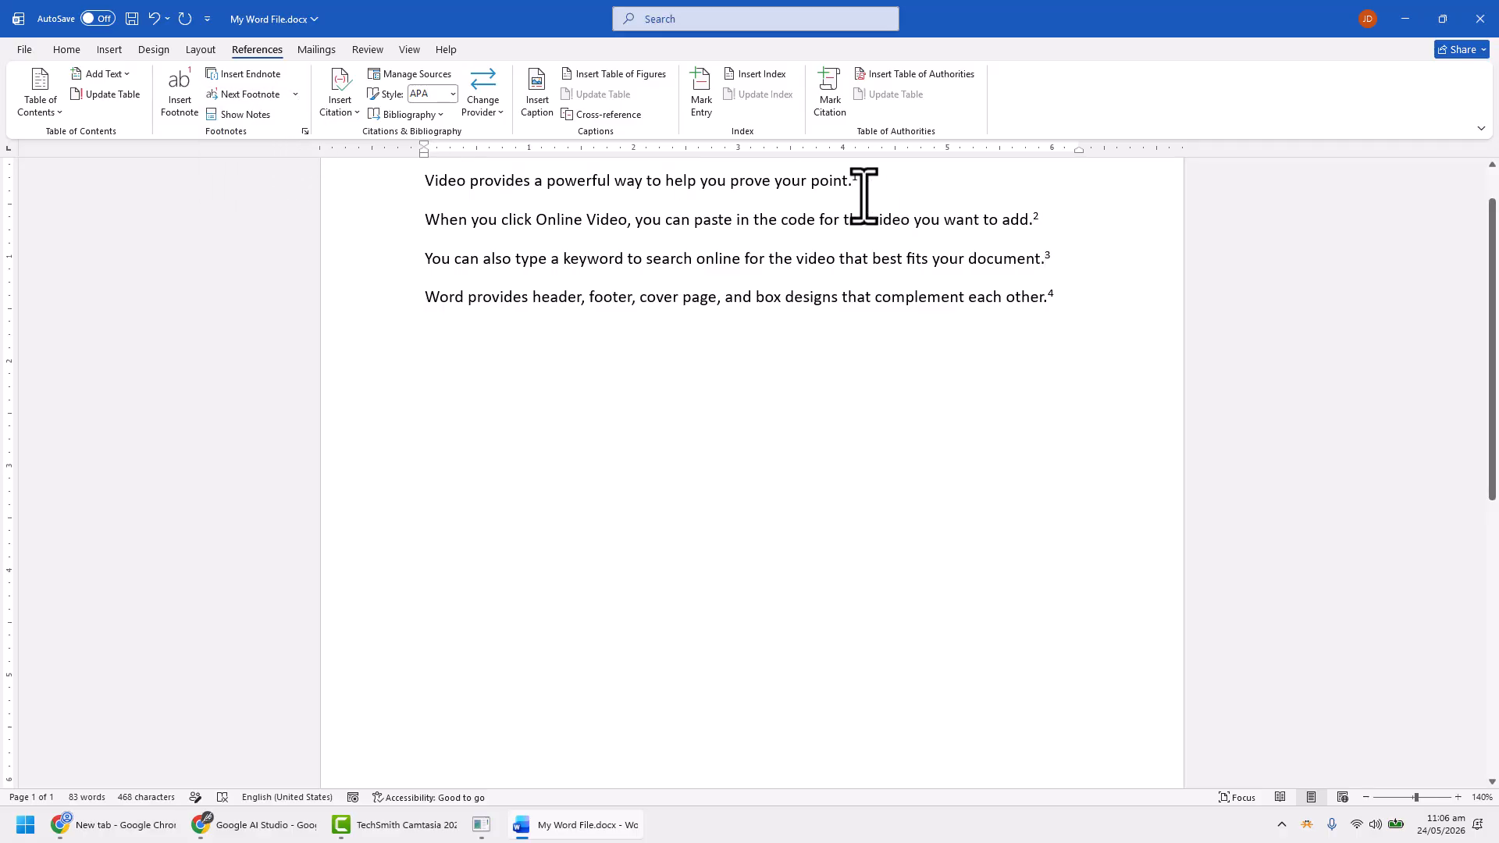
scroll(604, 254, up, 1)
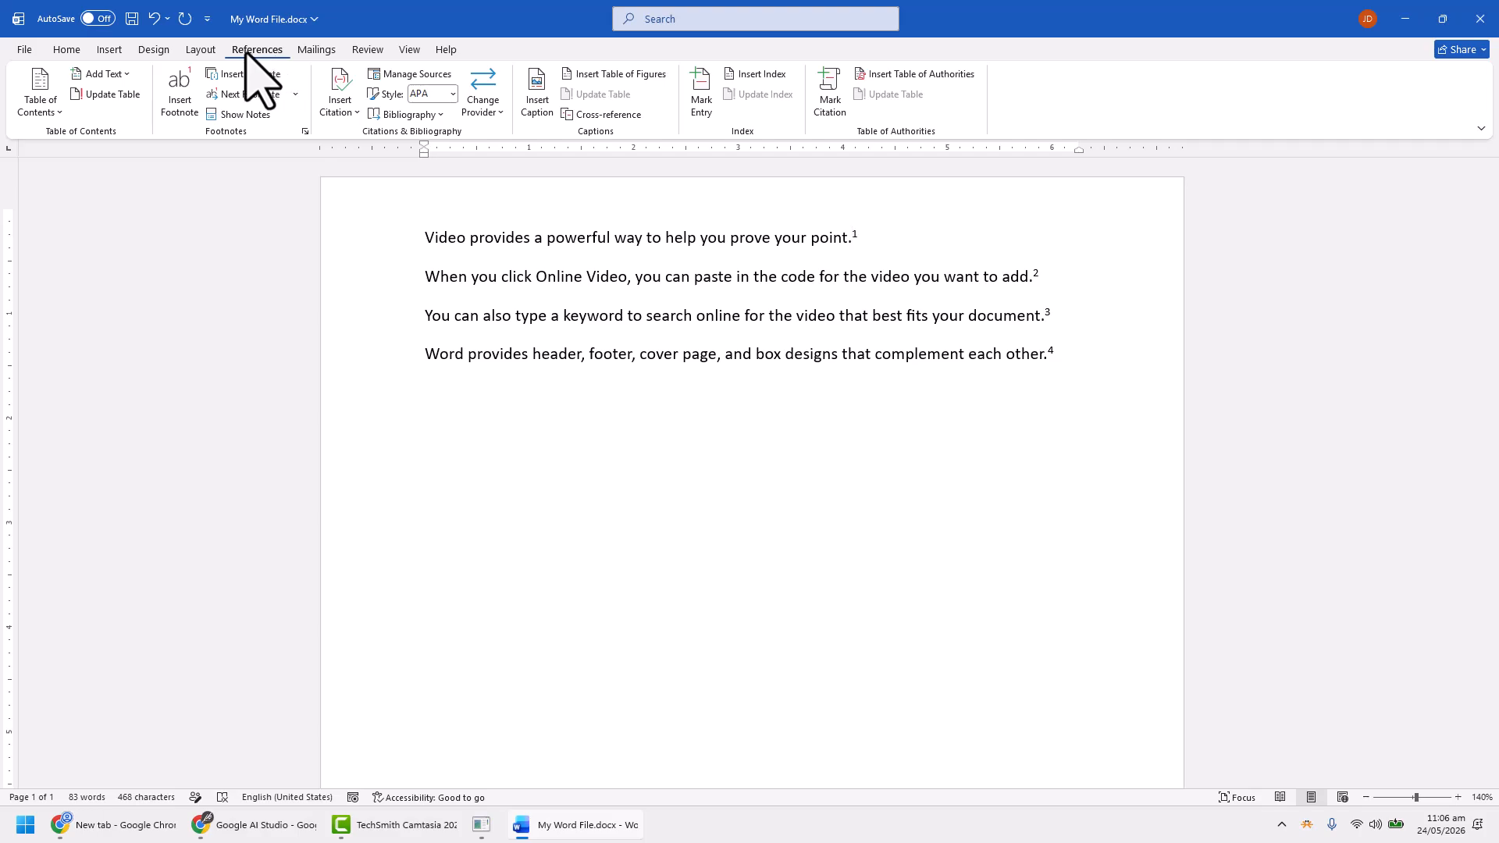
Set the location of the footnotes to Below text and apply it to the whole document
click(305, 132)
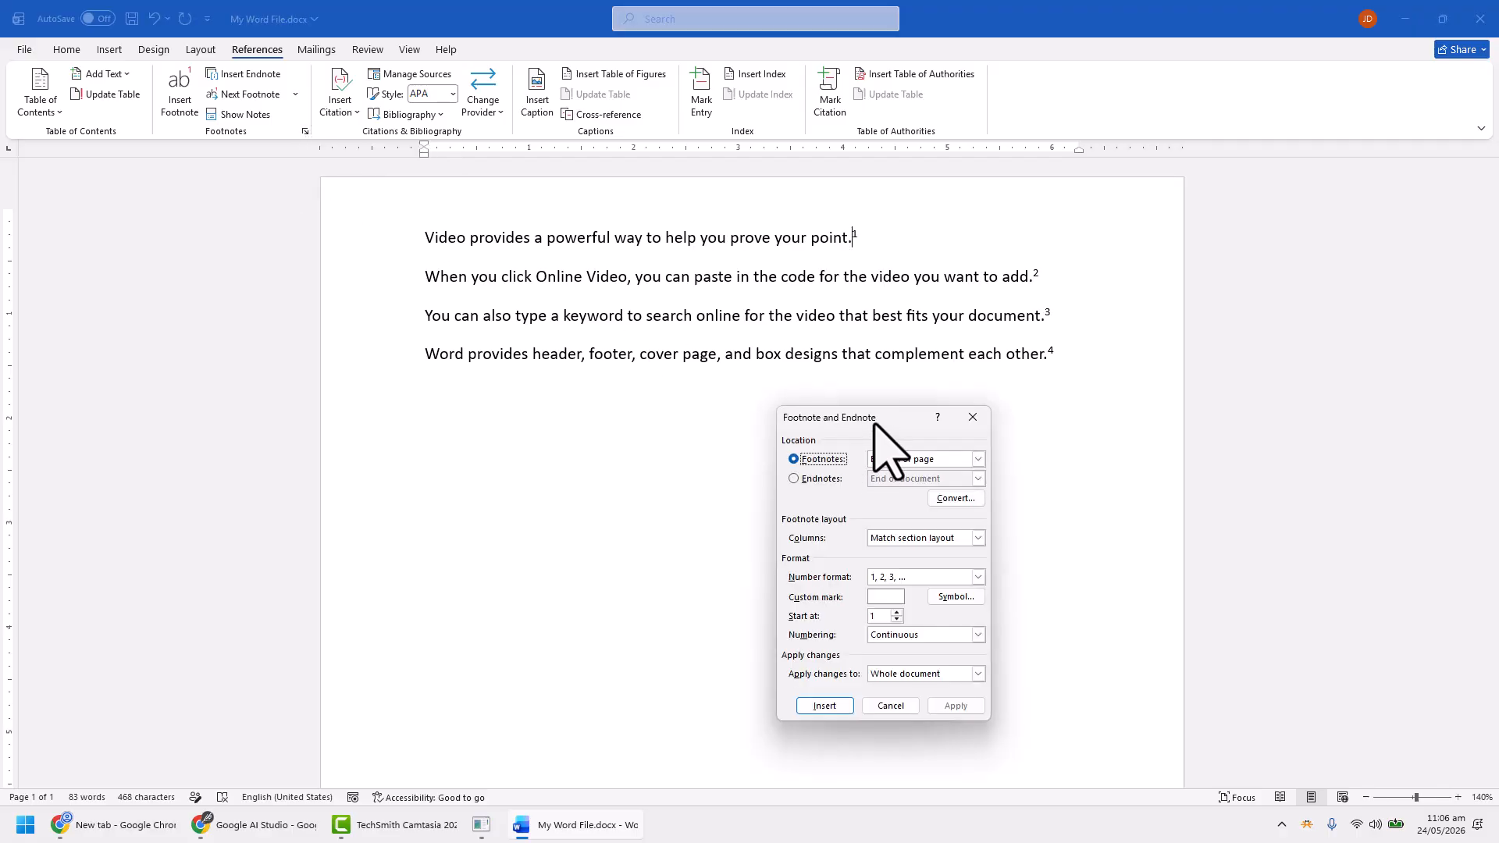
drag(874, 424, 884, 398)
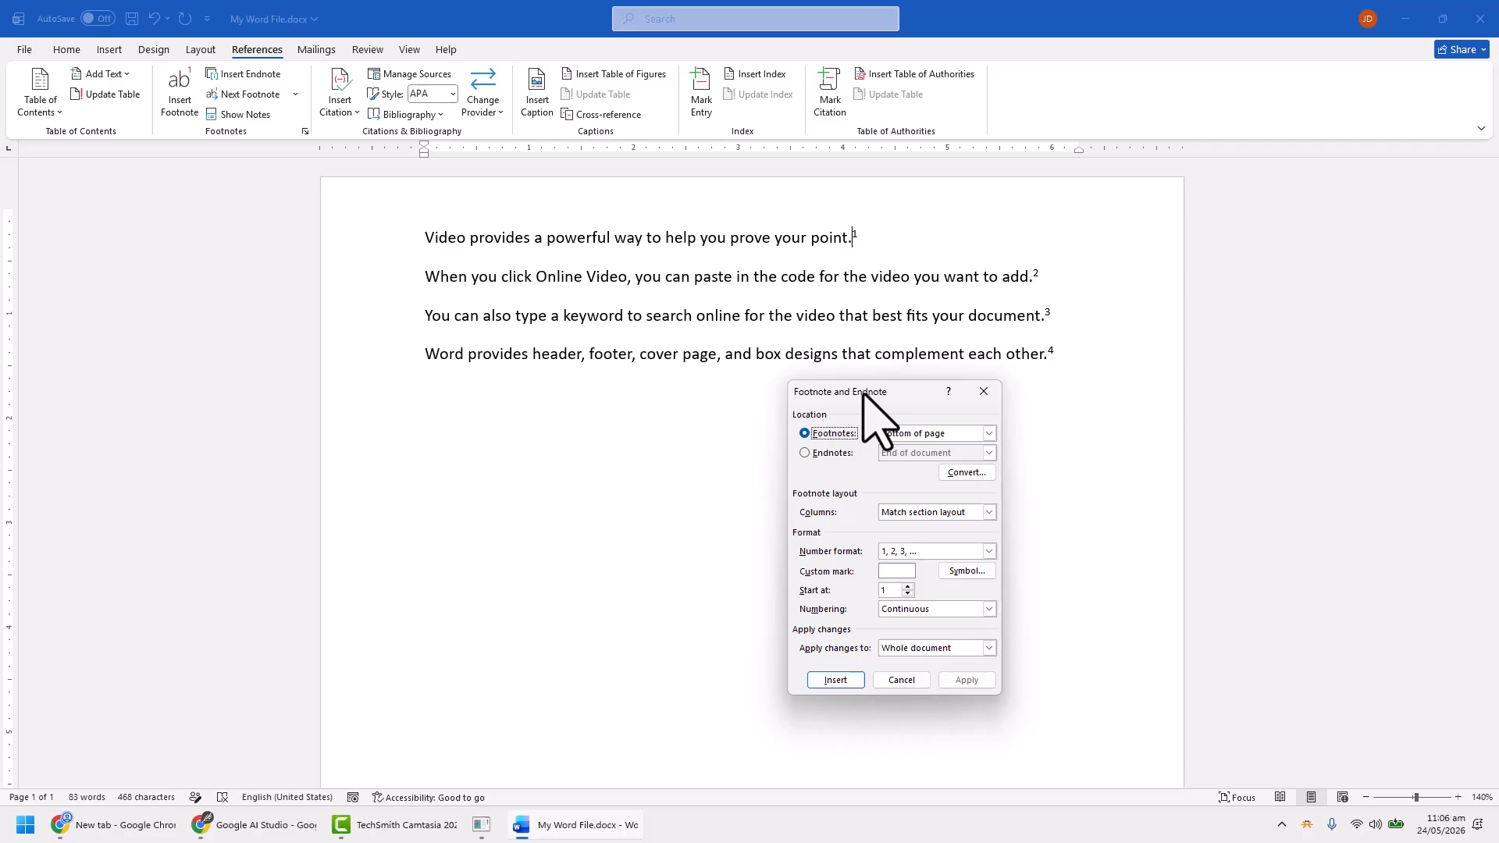
drag(867, 393, 891, 404)
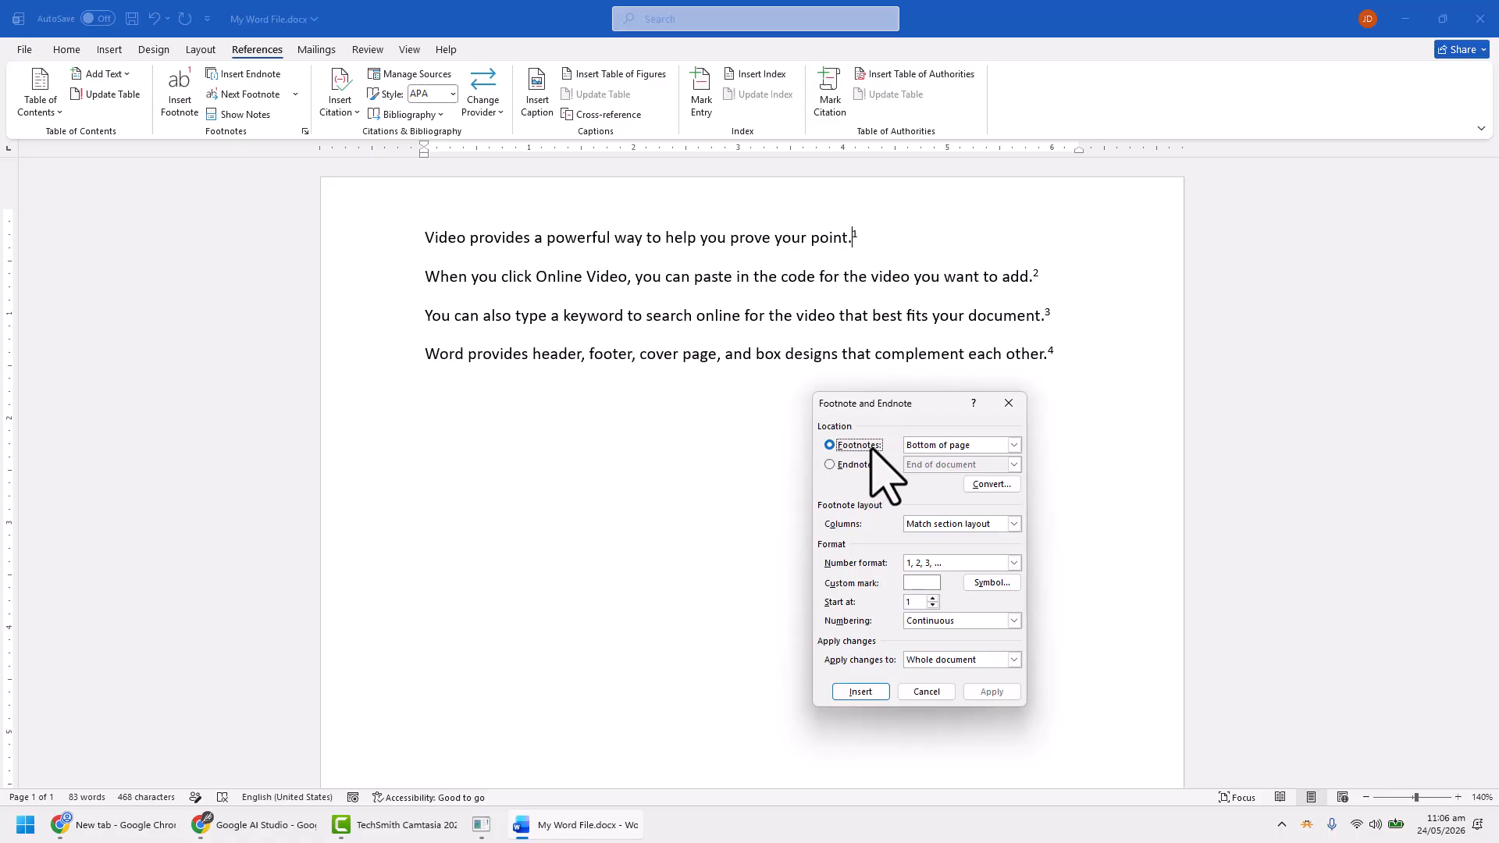
click(942, 445)
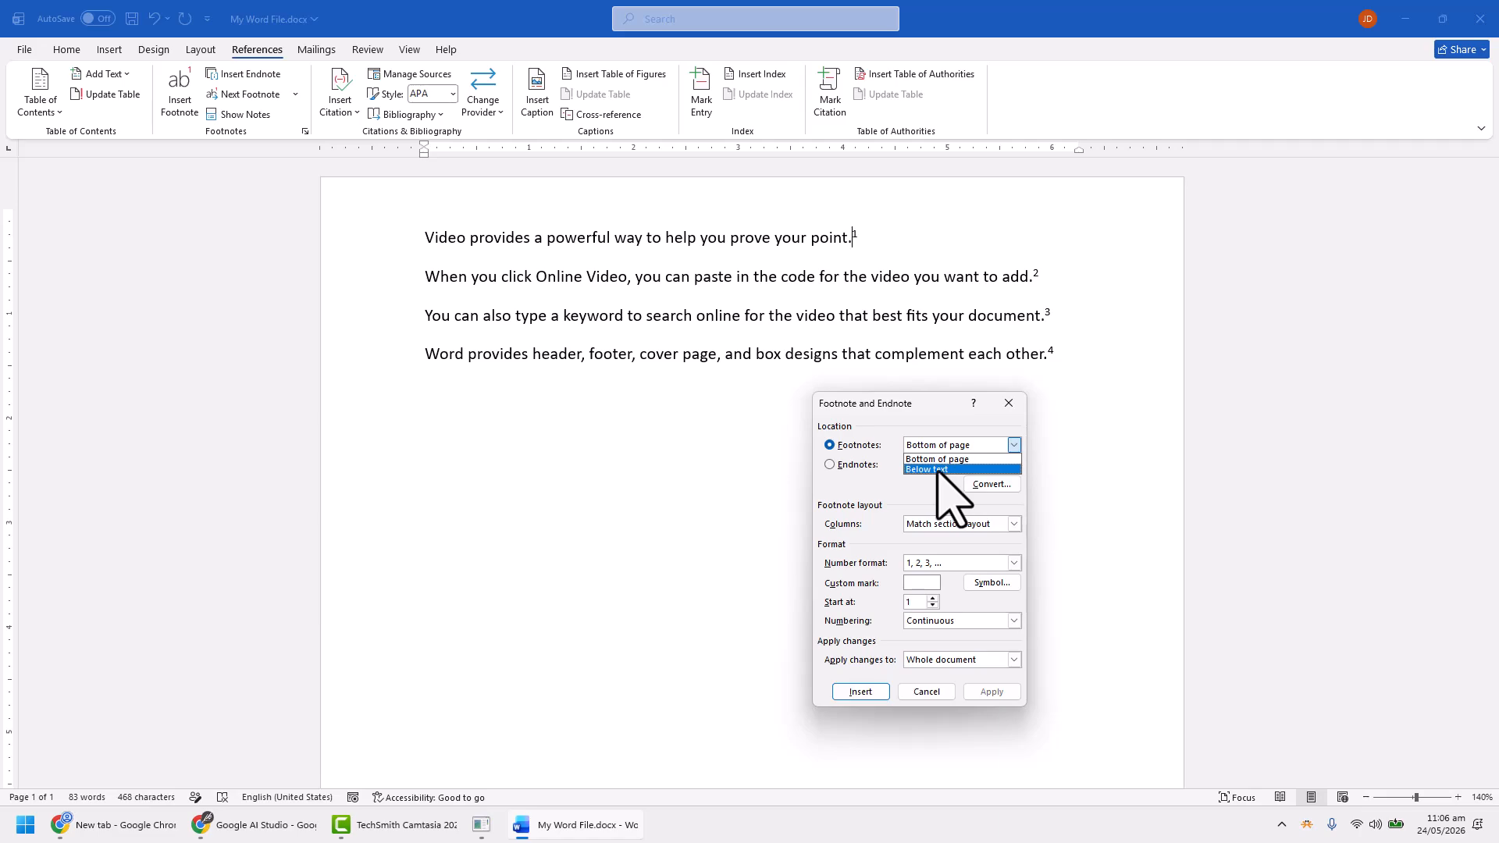
click(932, 469)
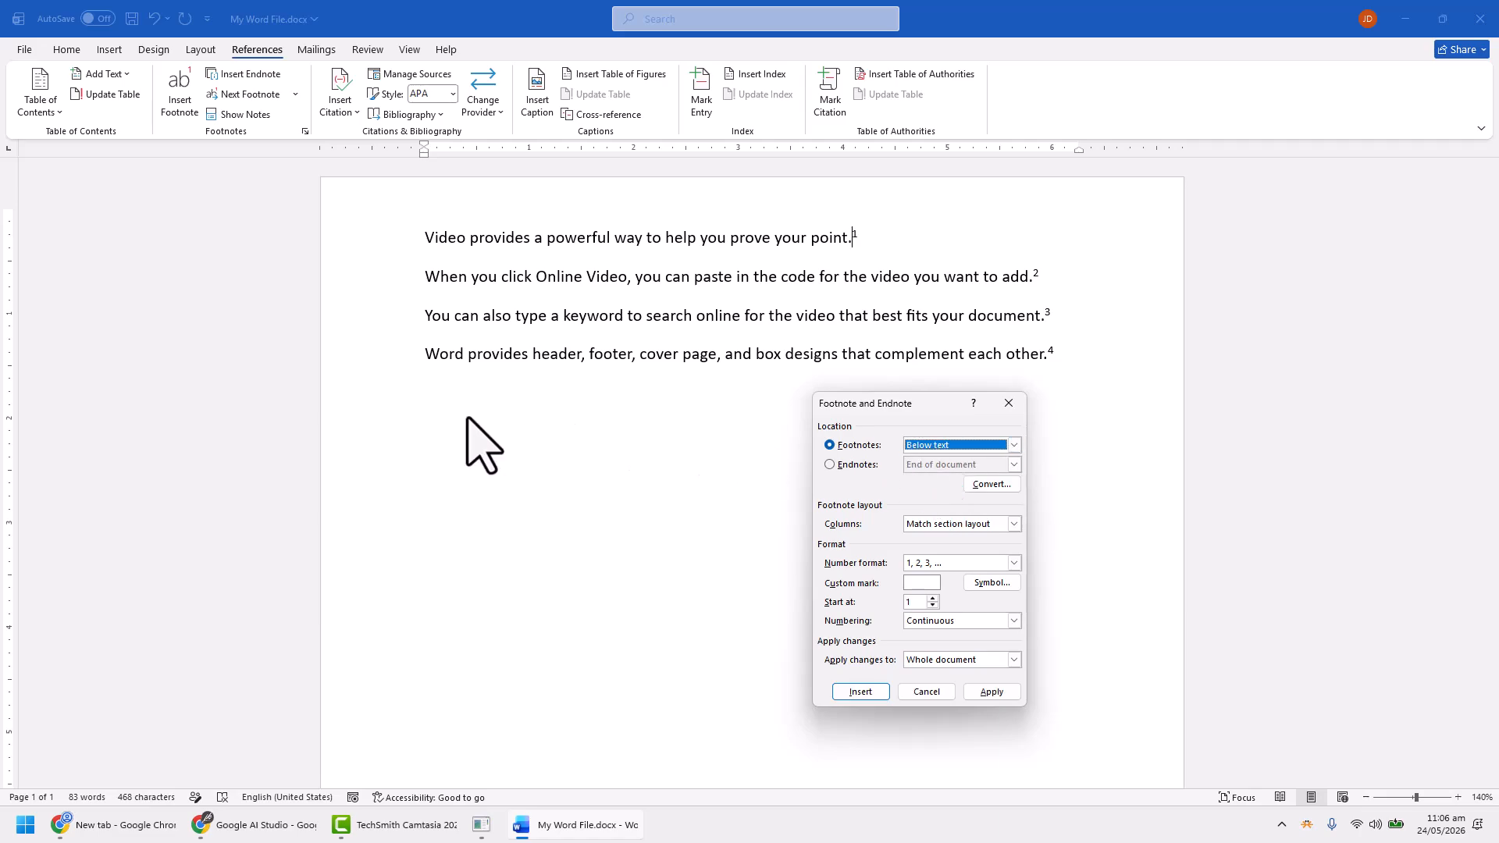
click(993, 692)
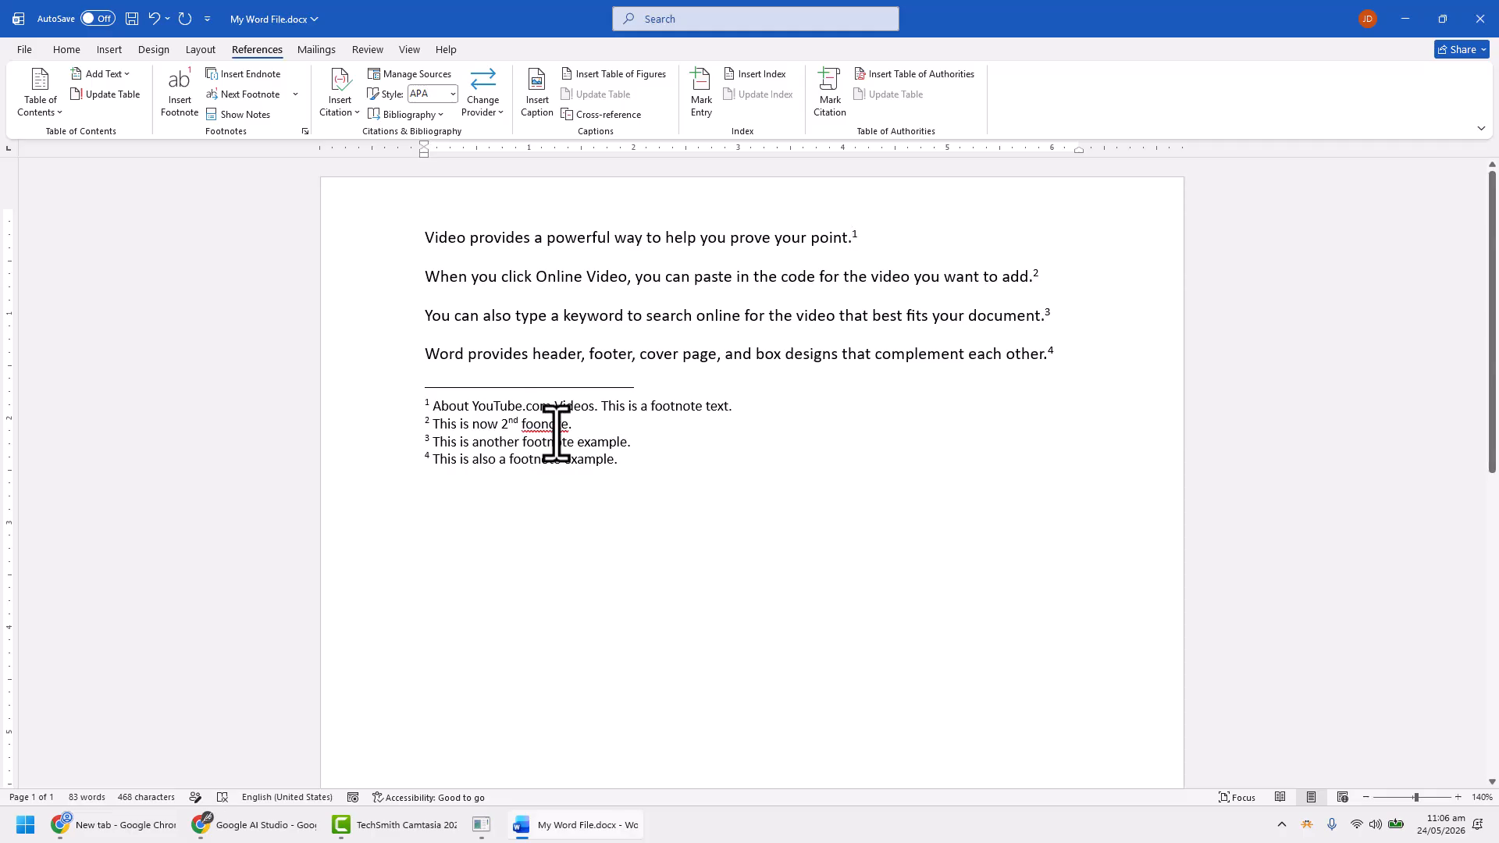
Correct the misspelled word in the second footnote's text to "footnote"
scroll(669, 562, down, 4)
scroll(514, 722, up, 3)
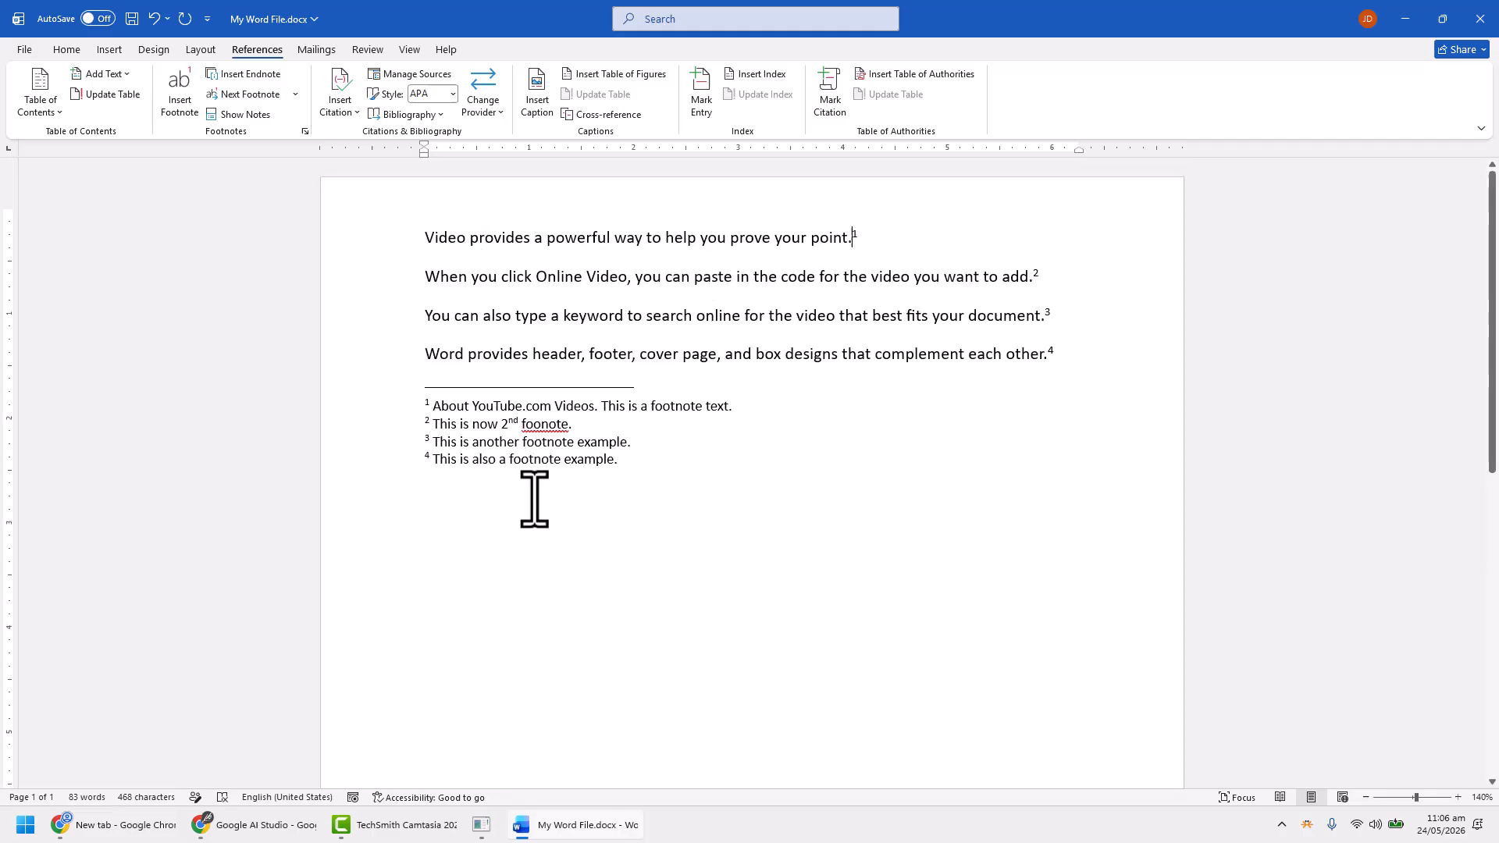
click(538, 426)
text(t)
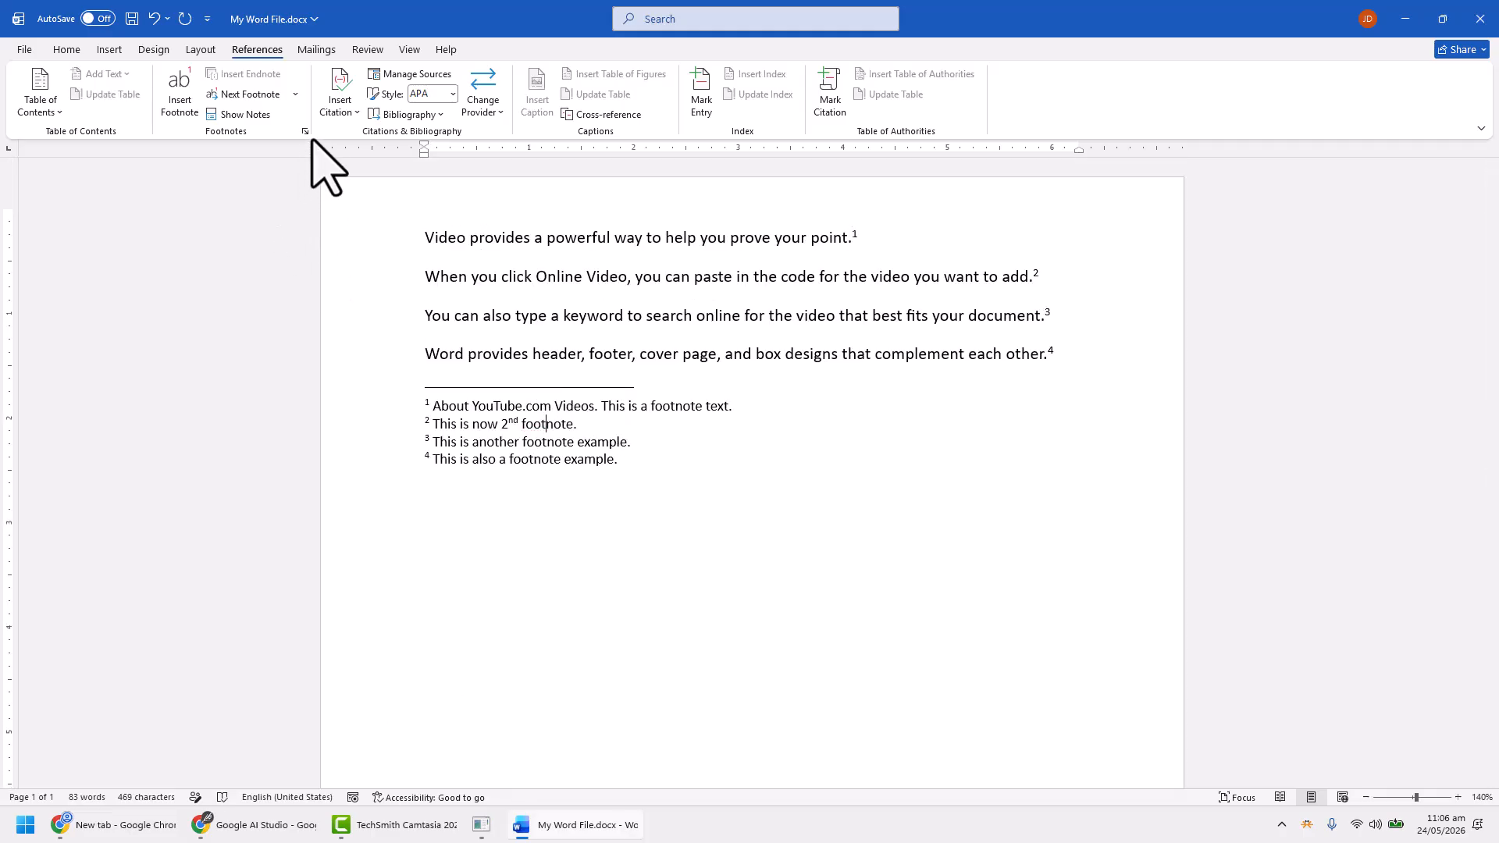
Open the footnote and endnote settings and examine the options for converting notes, without converting any
click(304, 130)
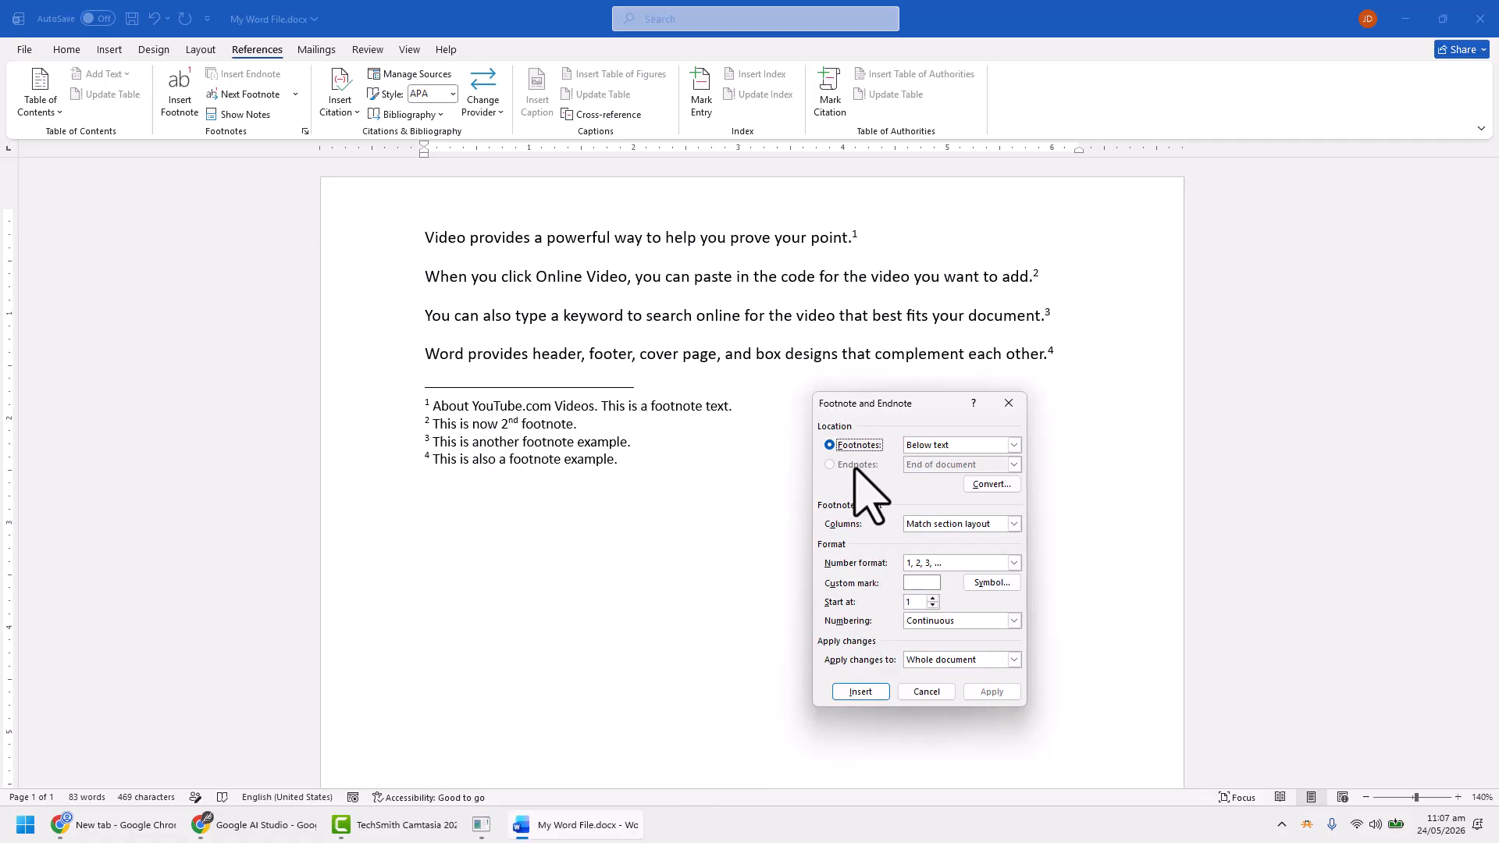
click(989, 484)
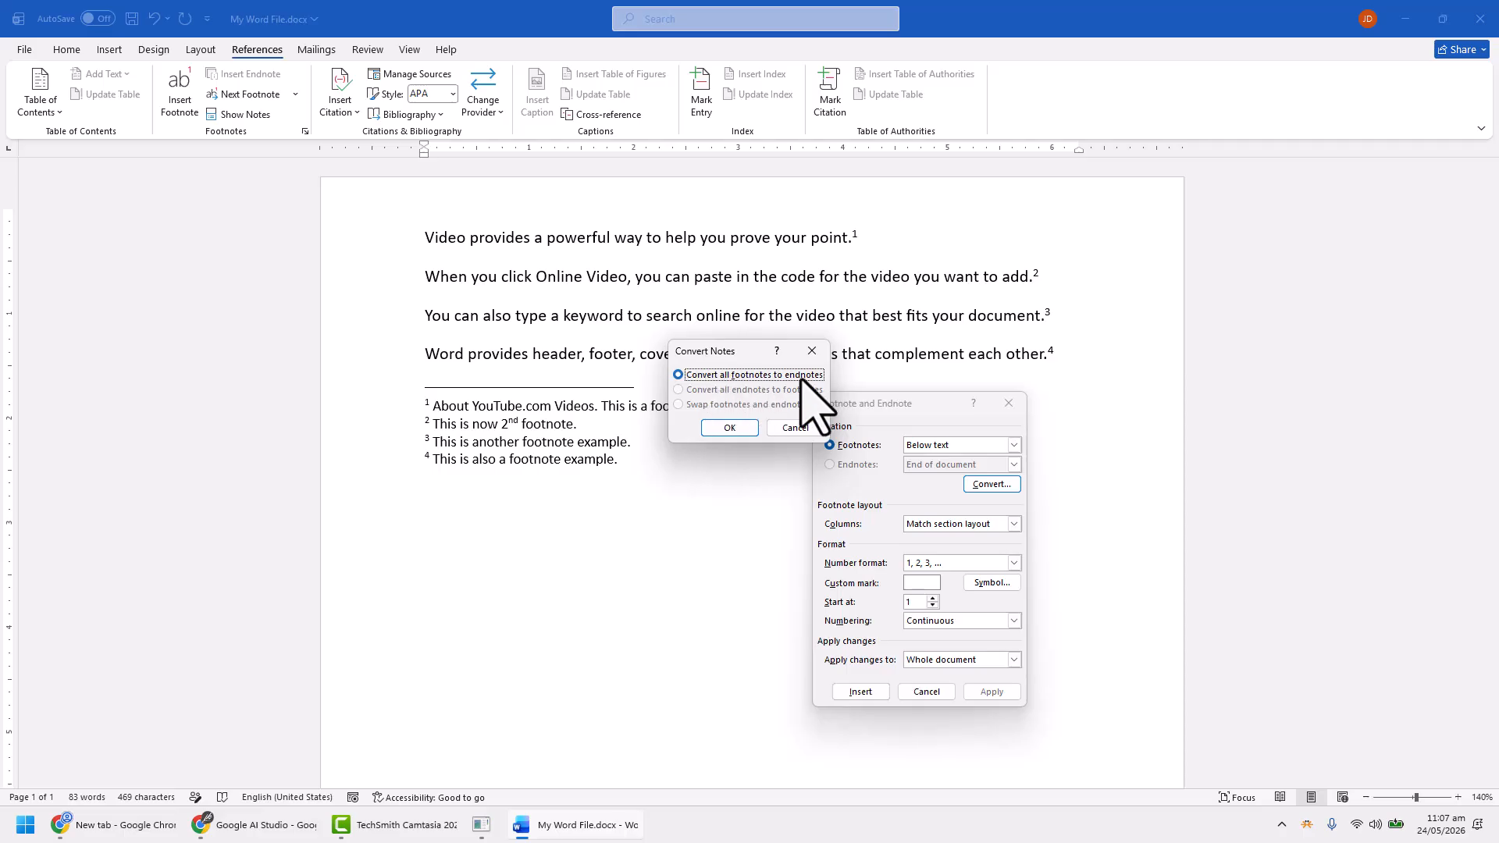
click(796, 427)
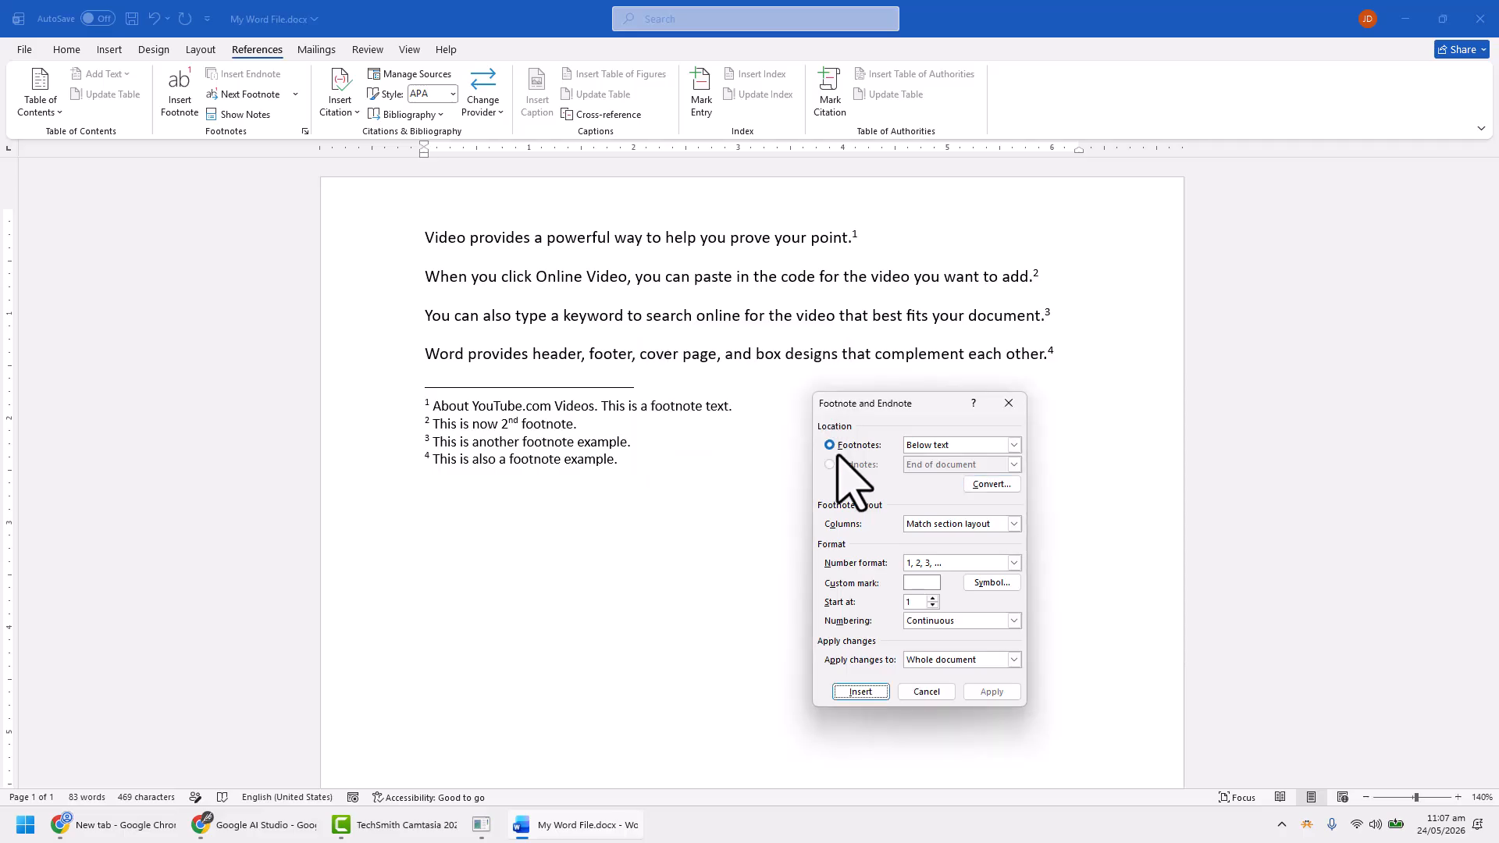
click(980, 485)
key(Escape)
Set the footnote layout to 2 columns and apply it to the whole document
drag(910, 405, 1007, 484)
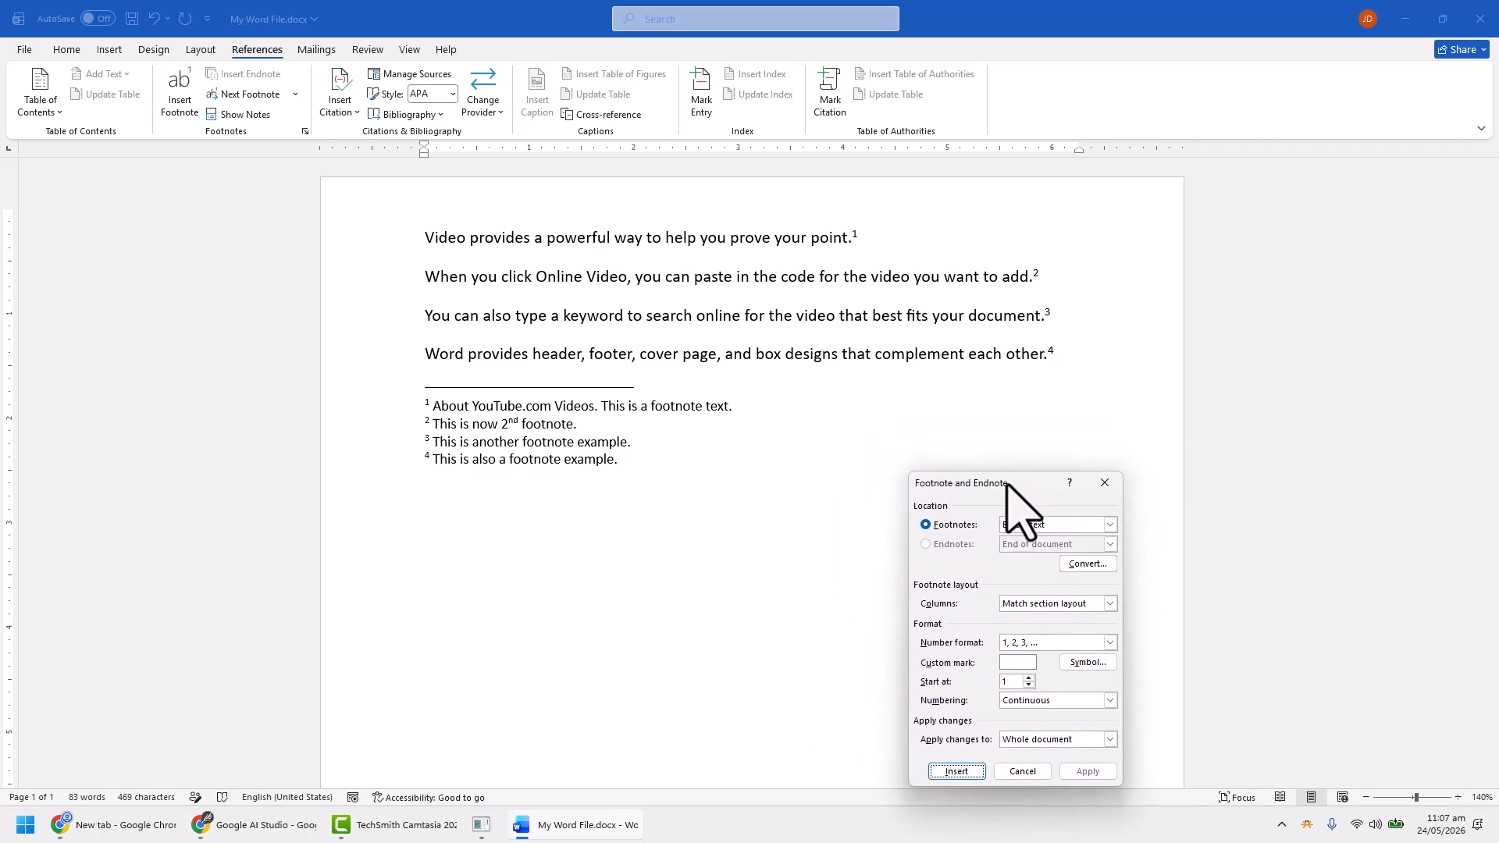
click(1051, 605)
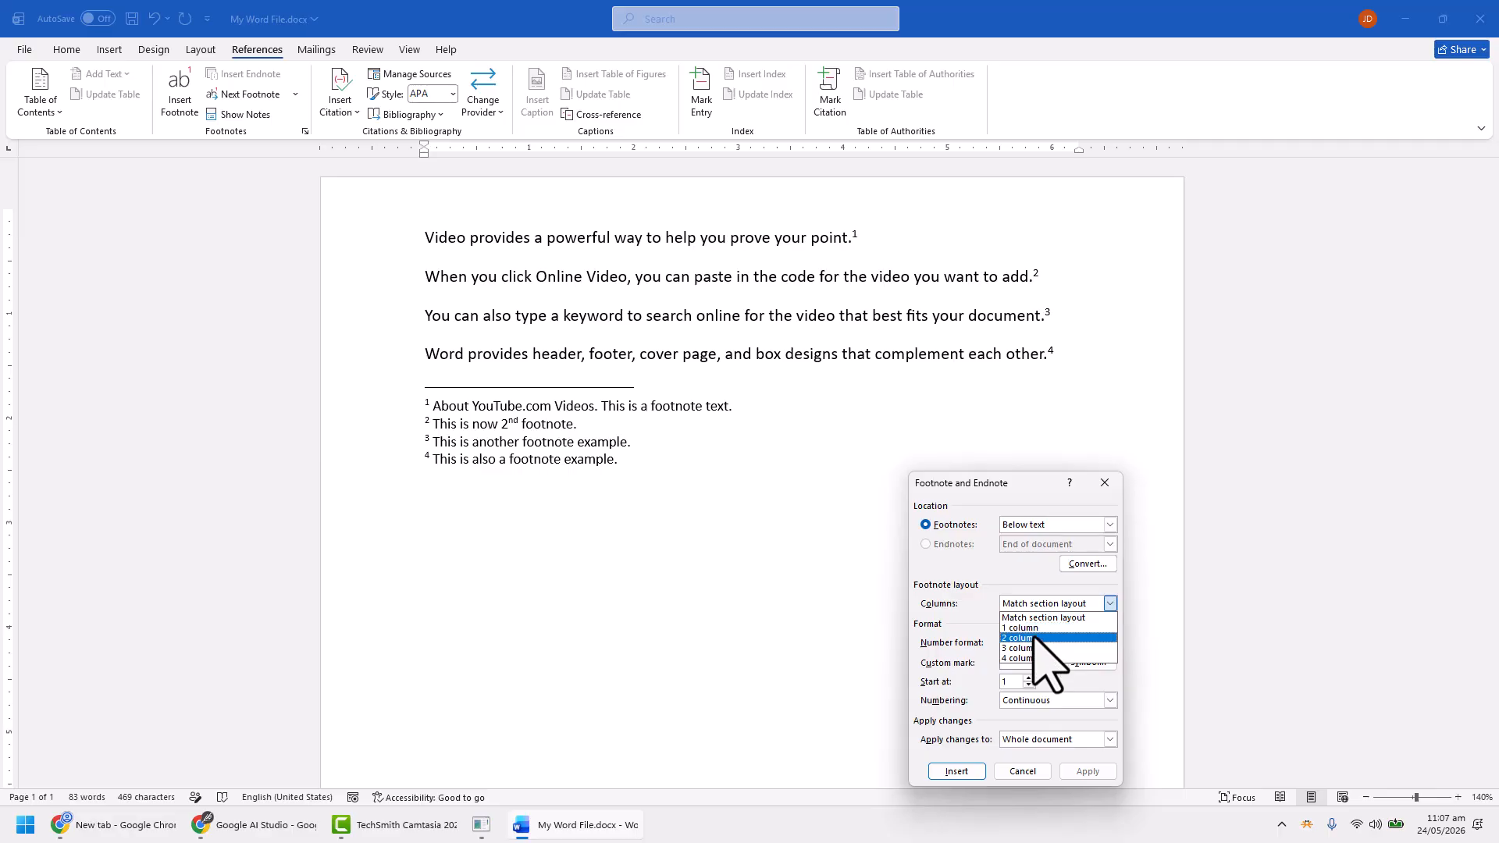
click(1035, 636)
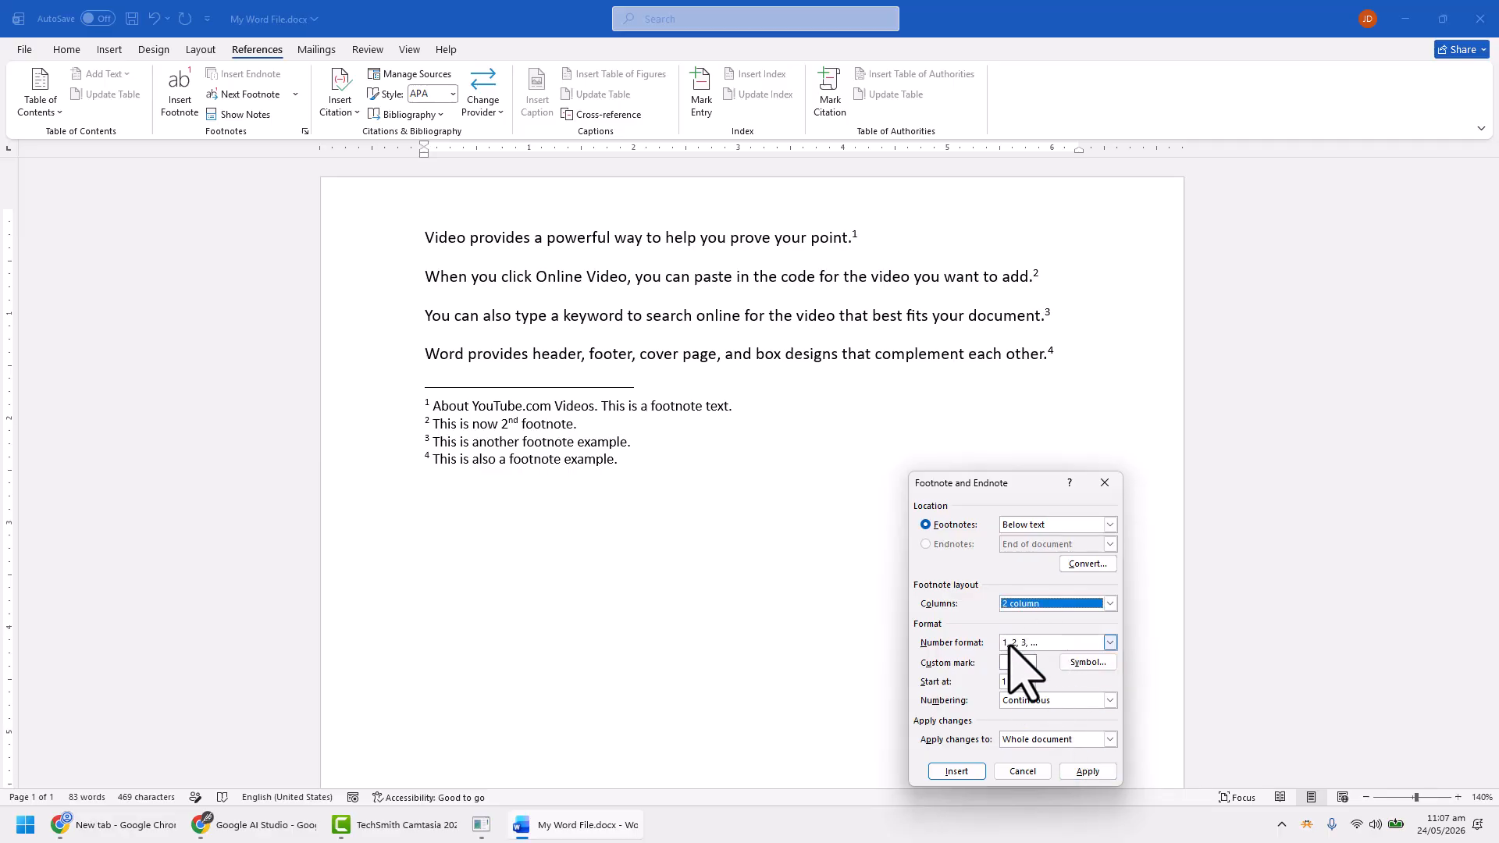
click(1088, 771)
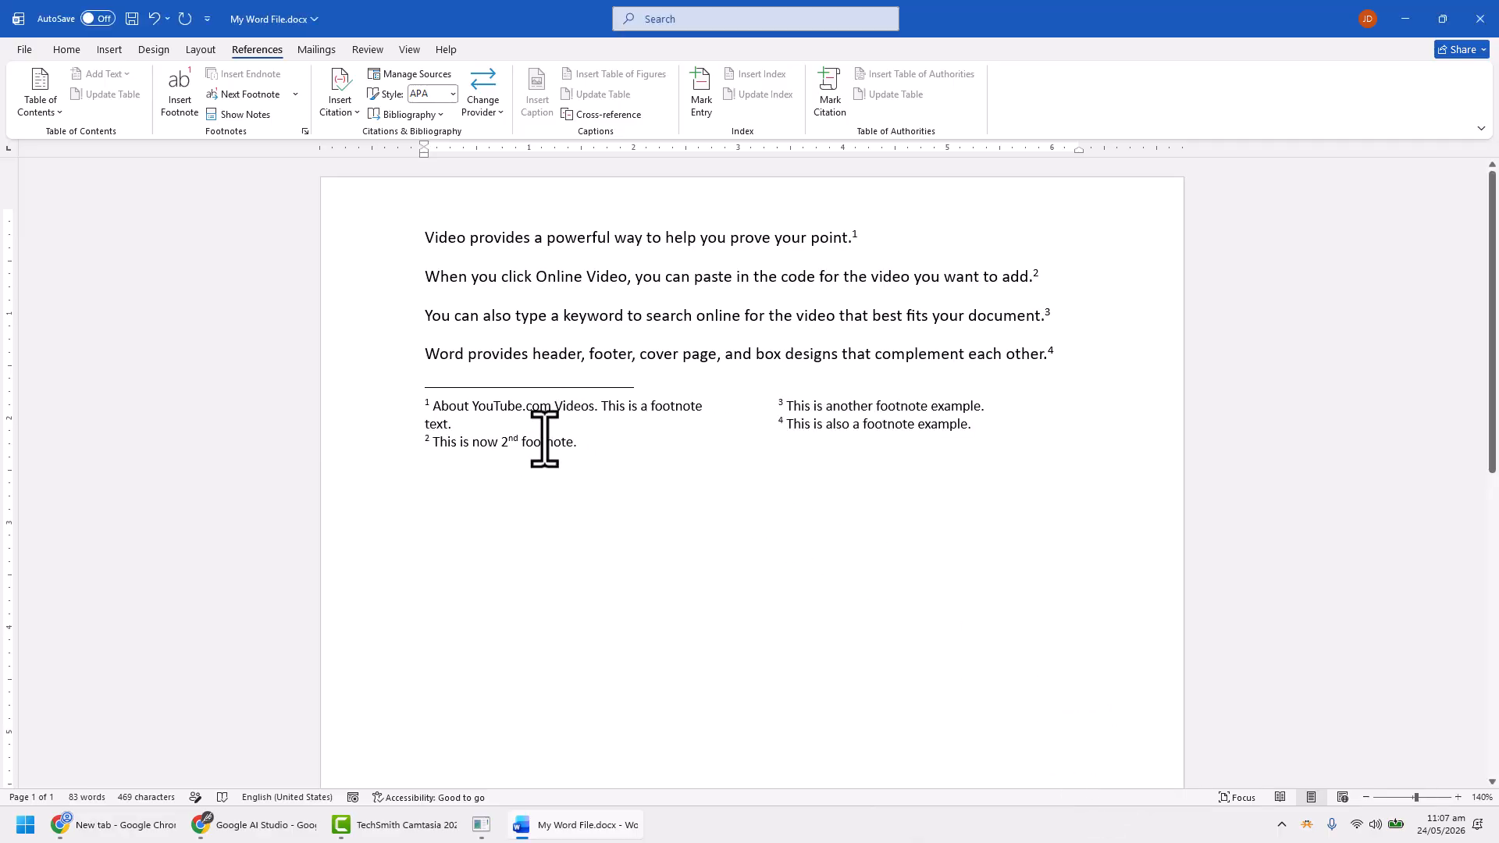
Set the footnote layout to 1 column and apply it to the whole document
click(305, 131)
click(1038, 607)
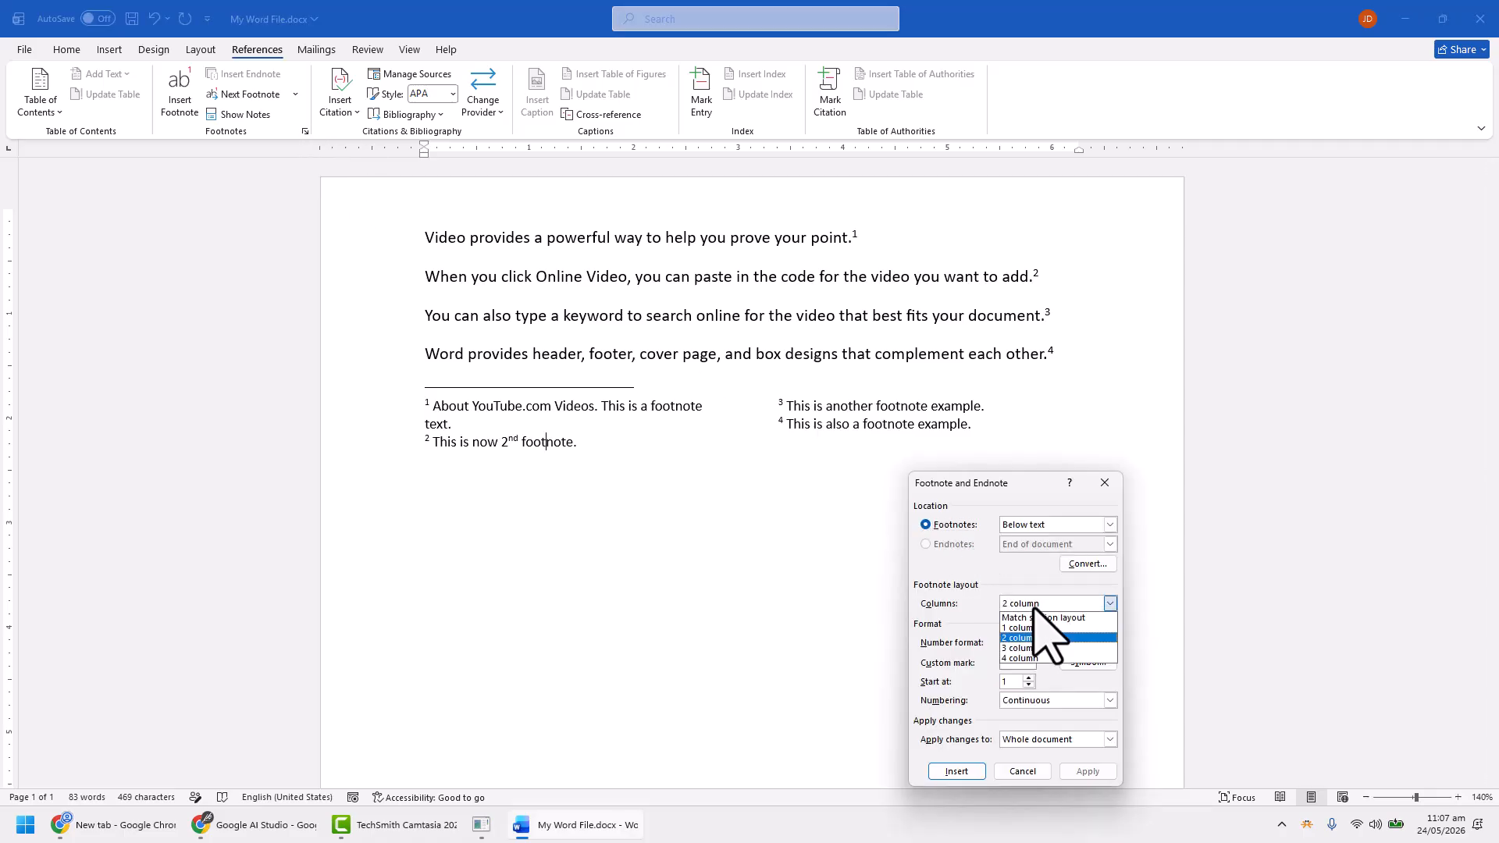
click(1022, 628)
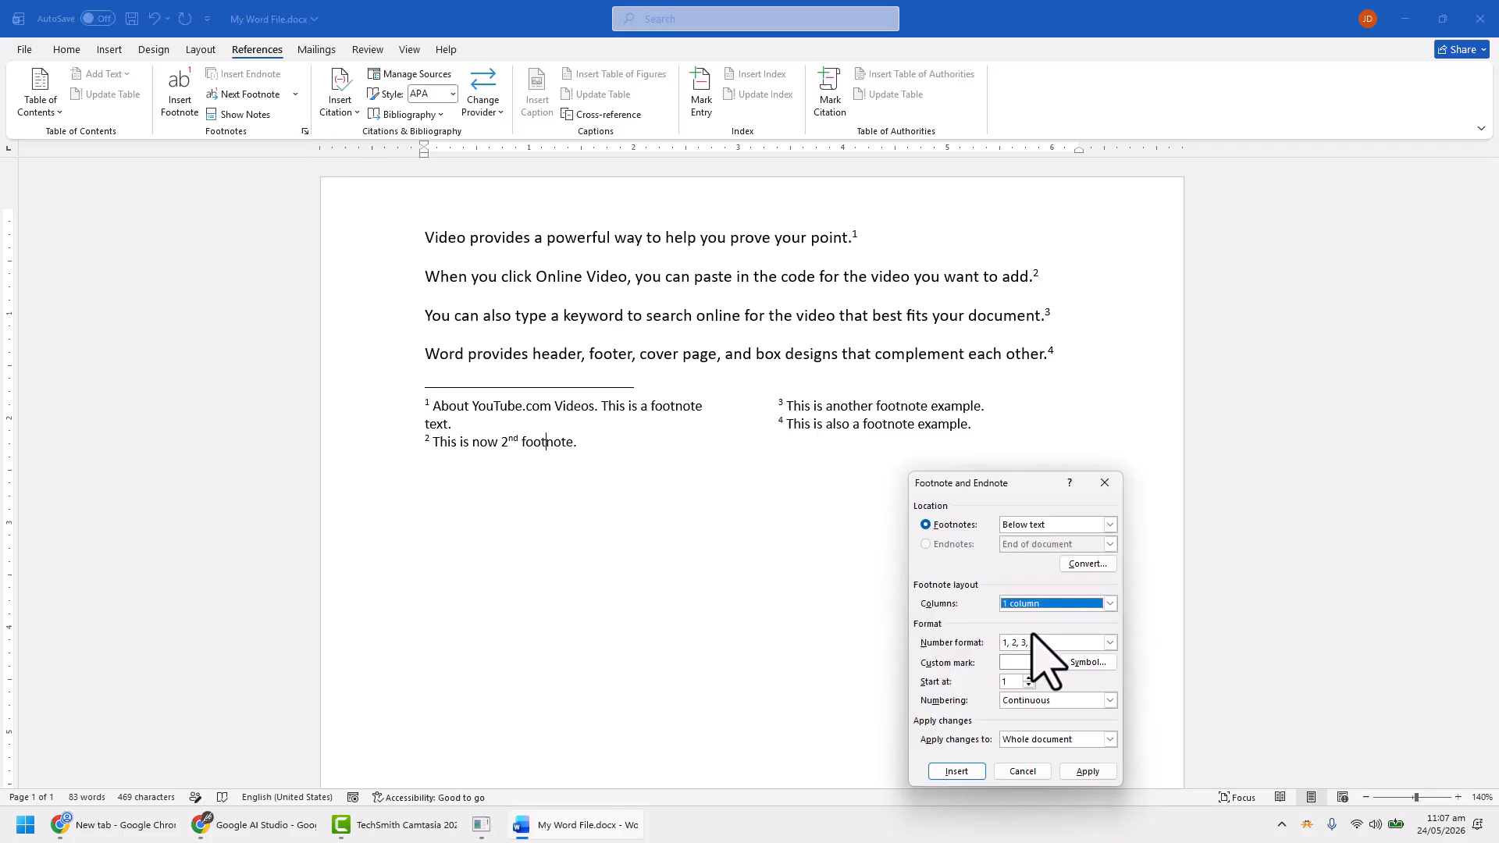
click(1087, 771)
Examine the available footnote number formats and custom mark symbols, keeping the 1, 2, 3 format and no custom mark
click(305, 132)
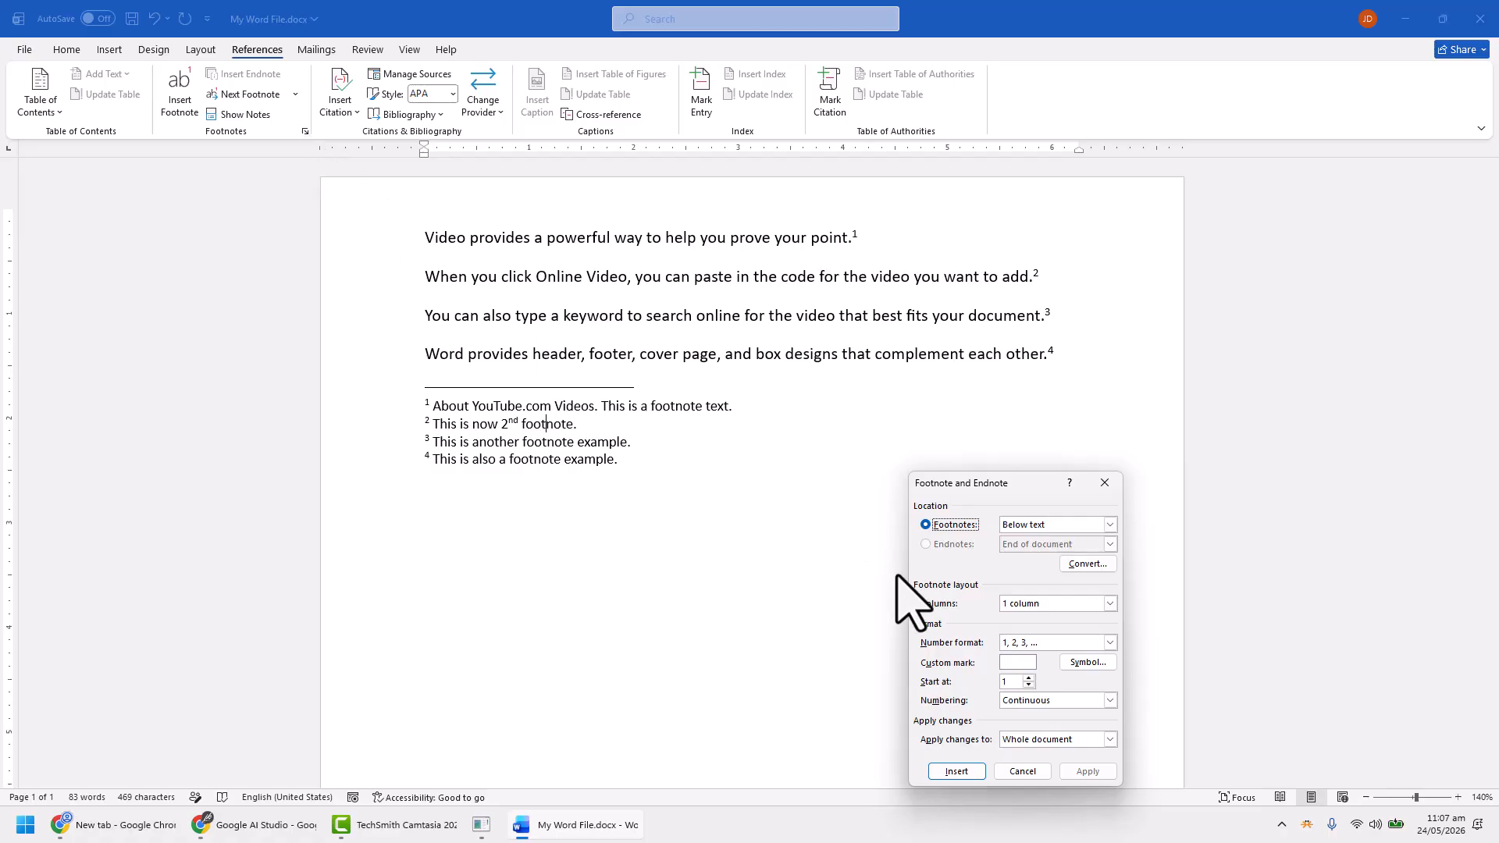
click(1066, 642)
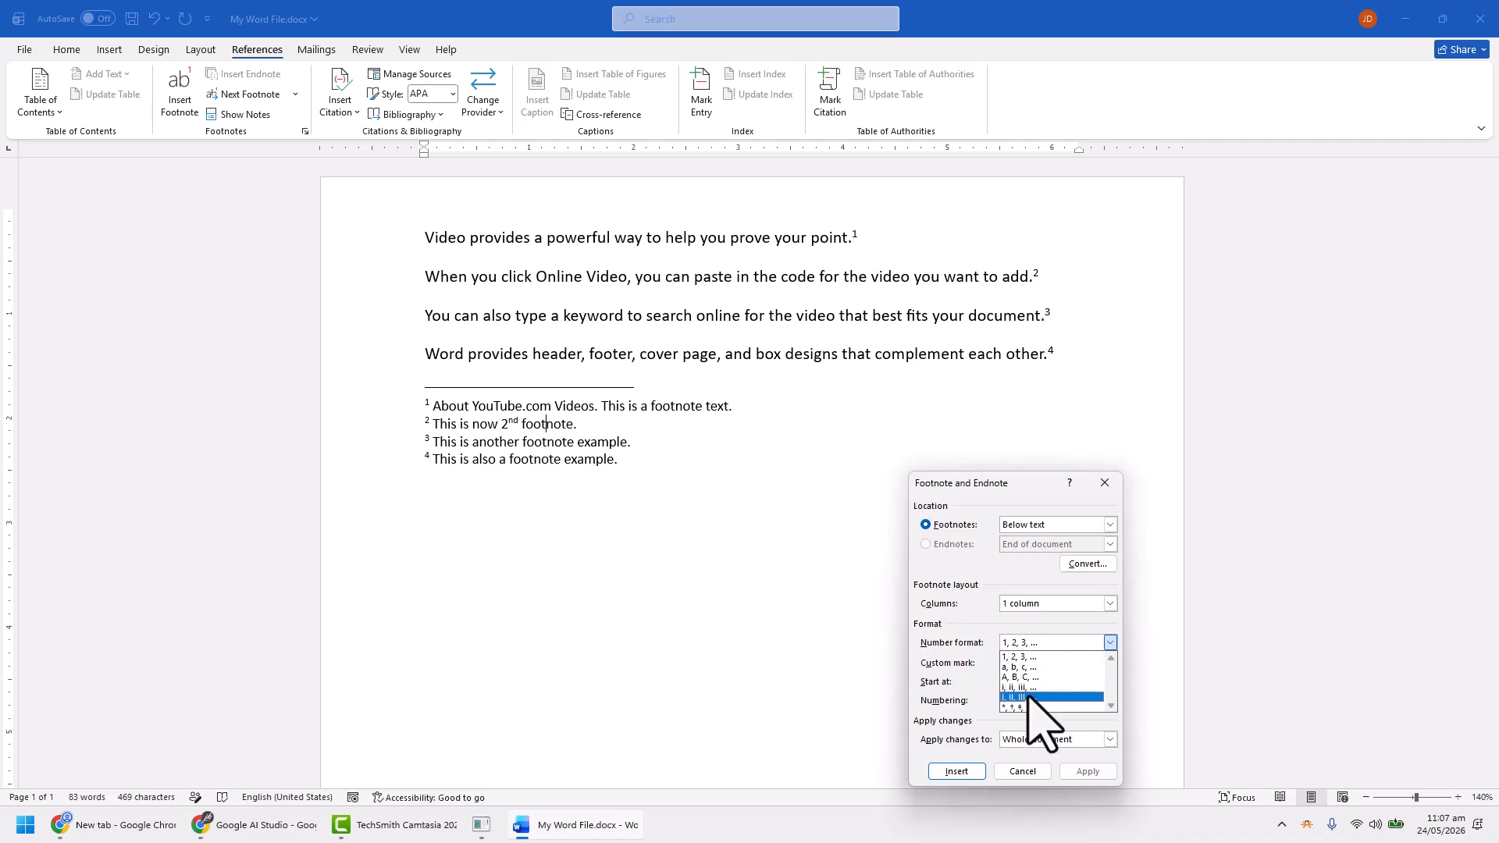
click(982, 585)
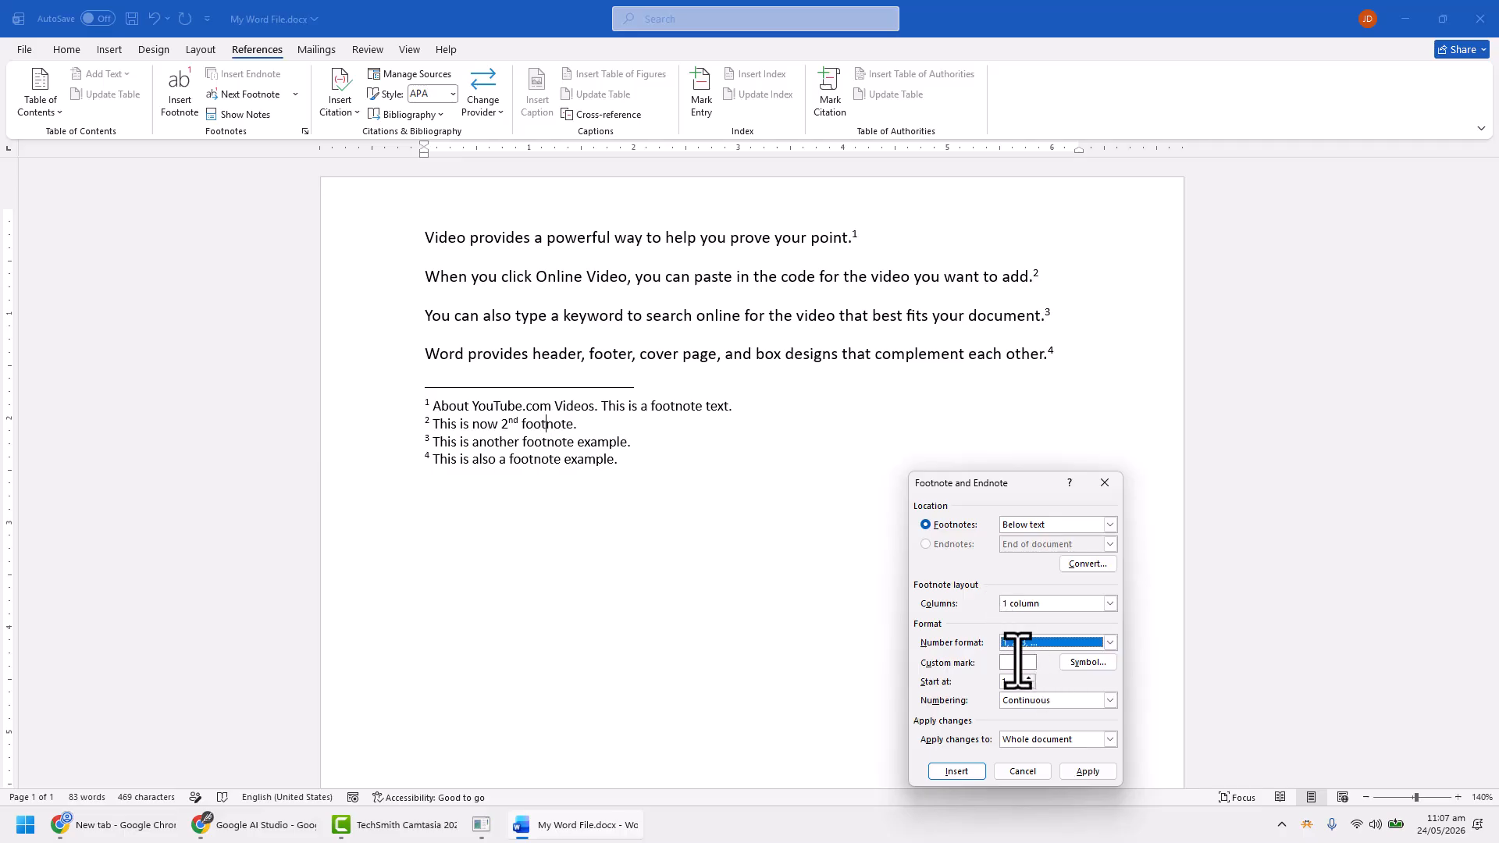
click(1077, 662)
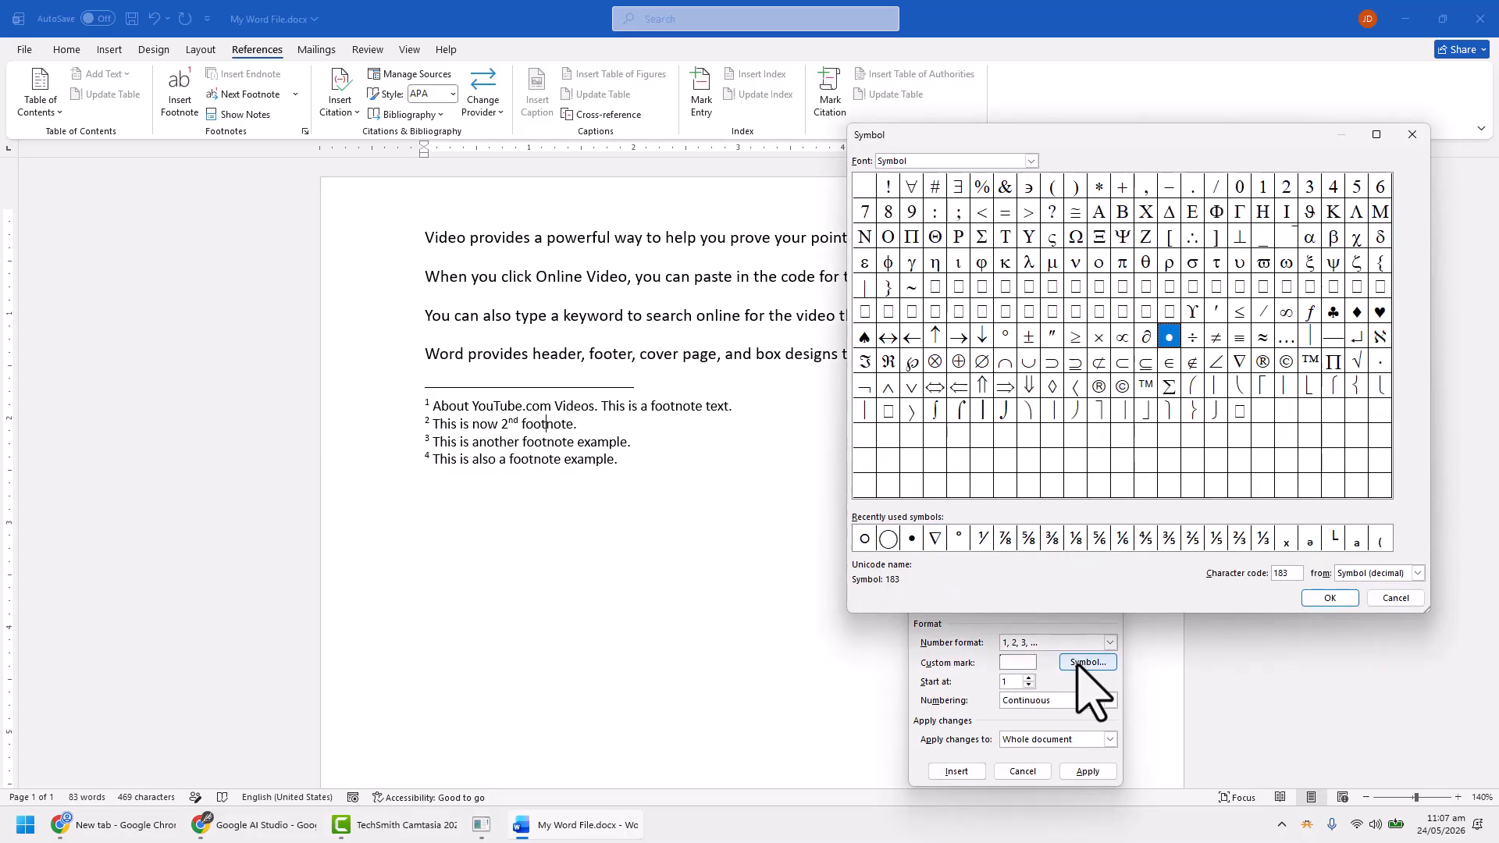
click(1388, 599)
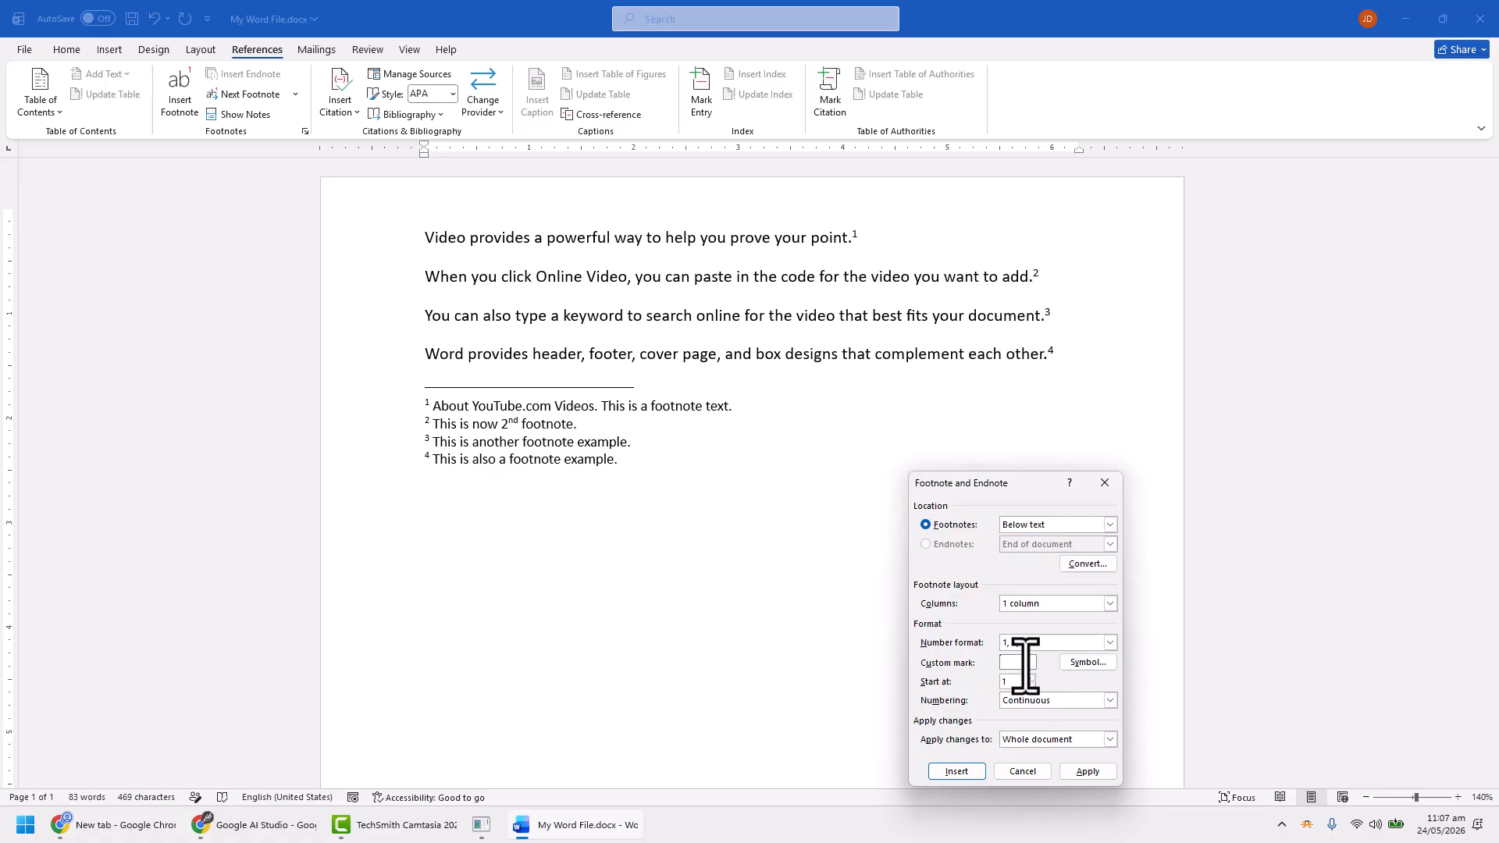
Try the Restart each page footnote numbering and return the numbering to Continuous
drag(996, 485, 1006, 421)
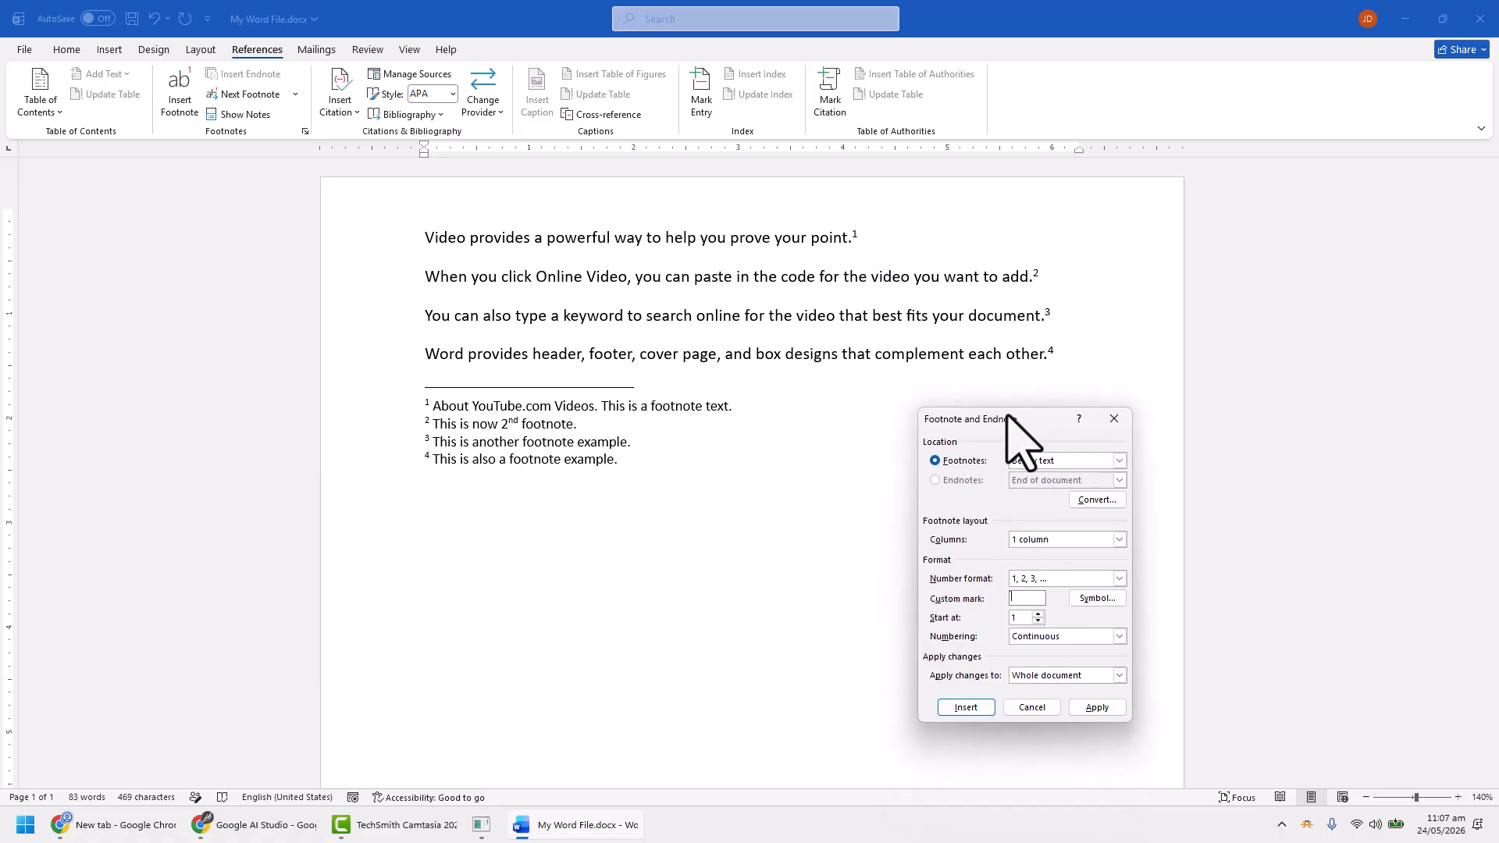
click(1020, 640)
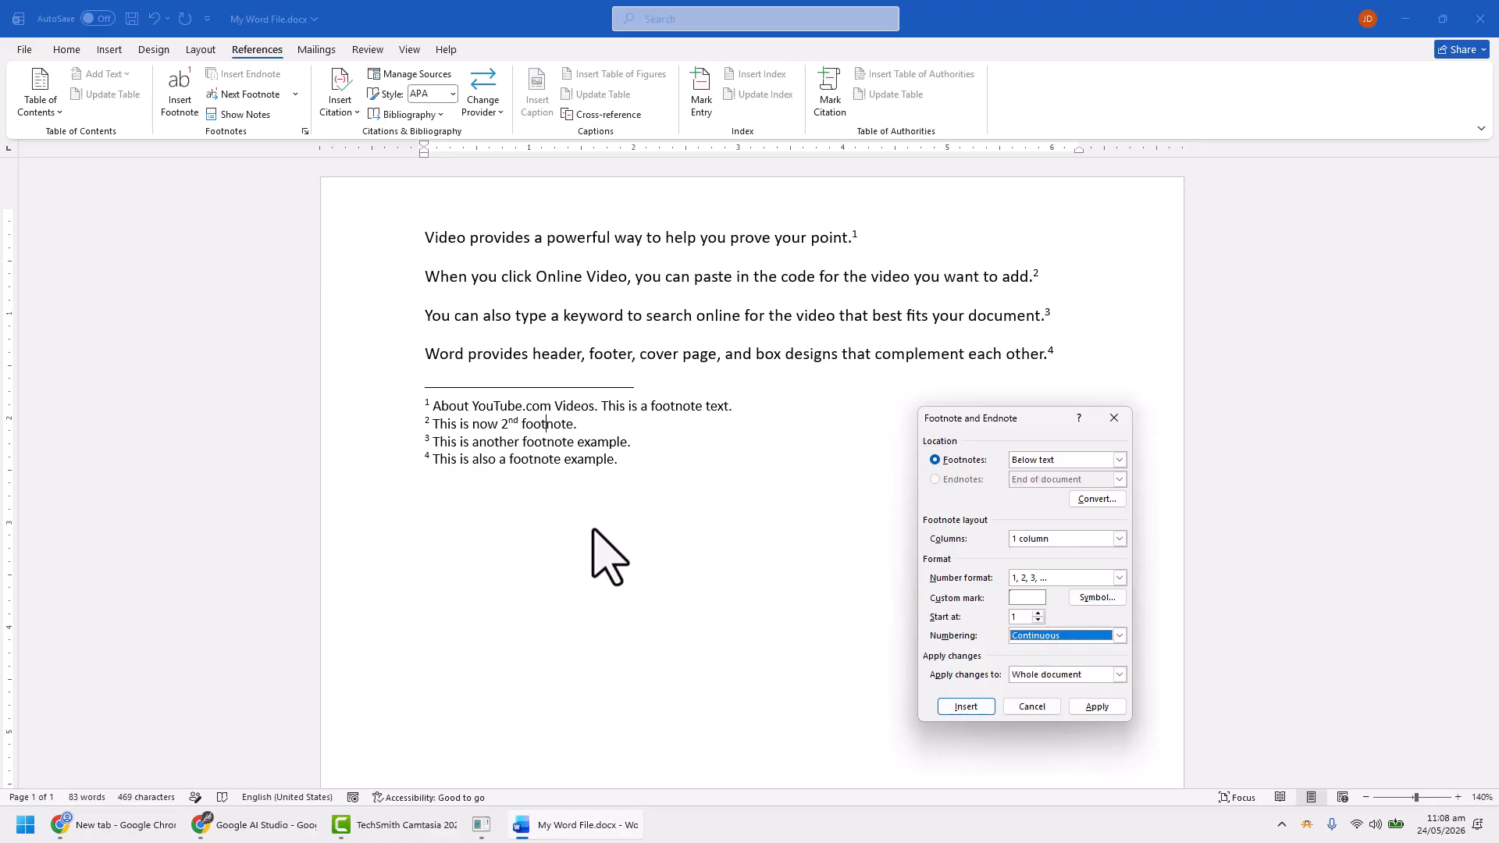
click(1071, 634)
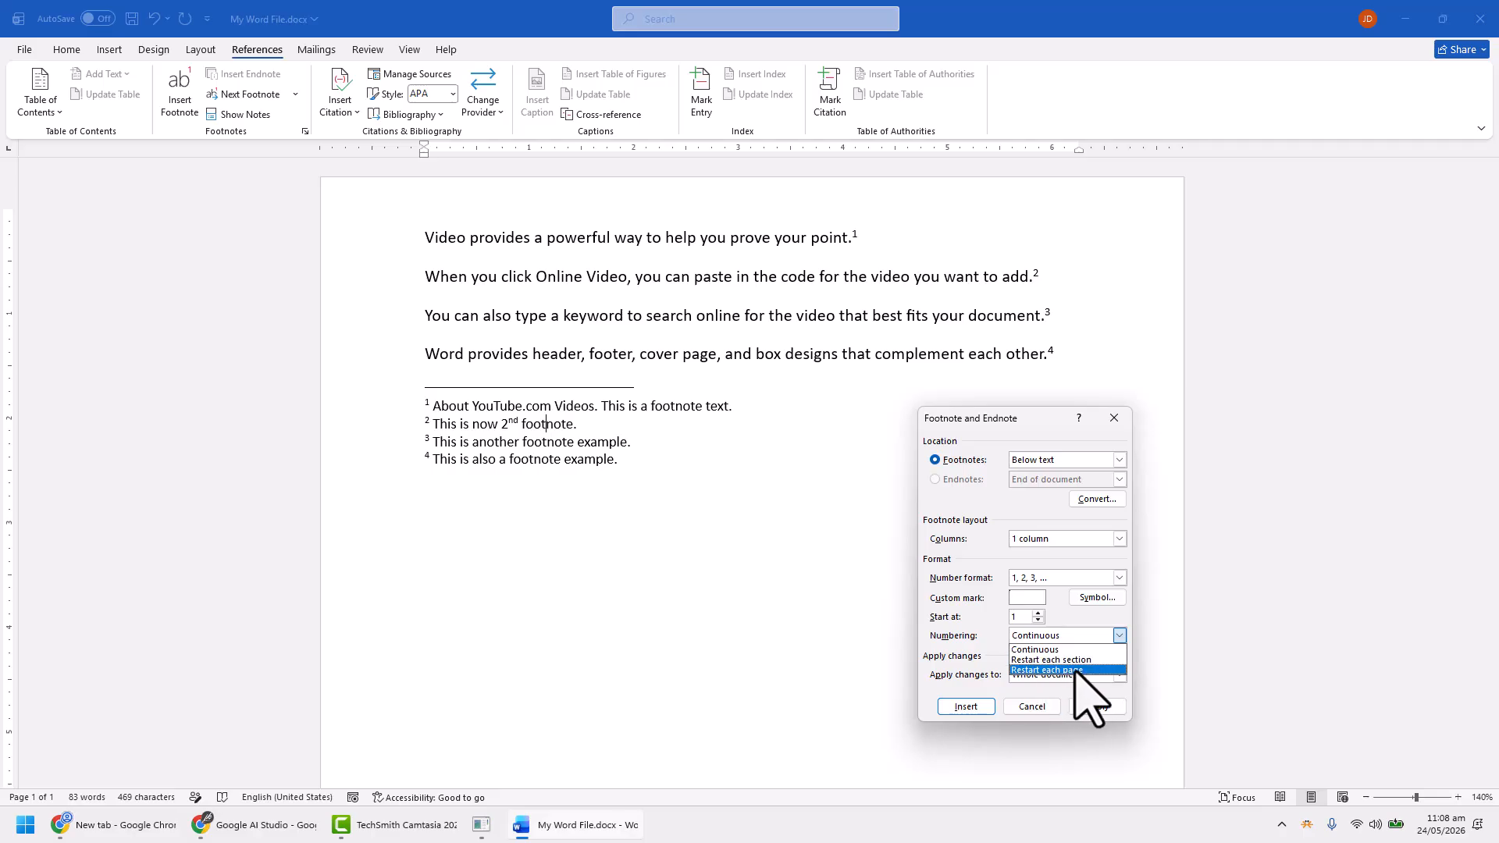
click(1069, 670)
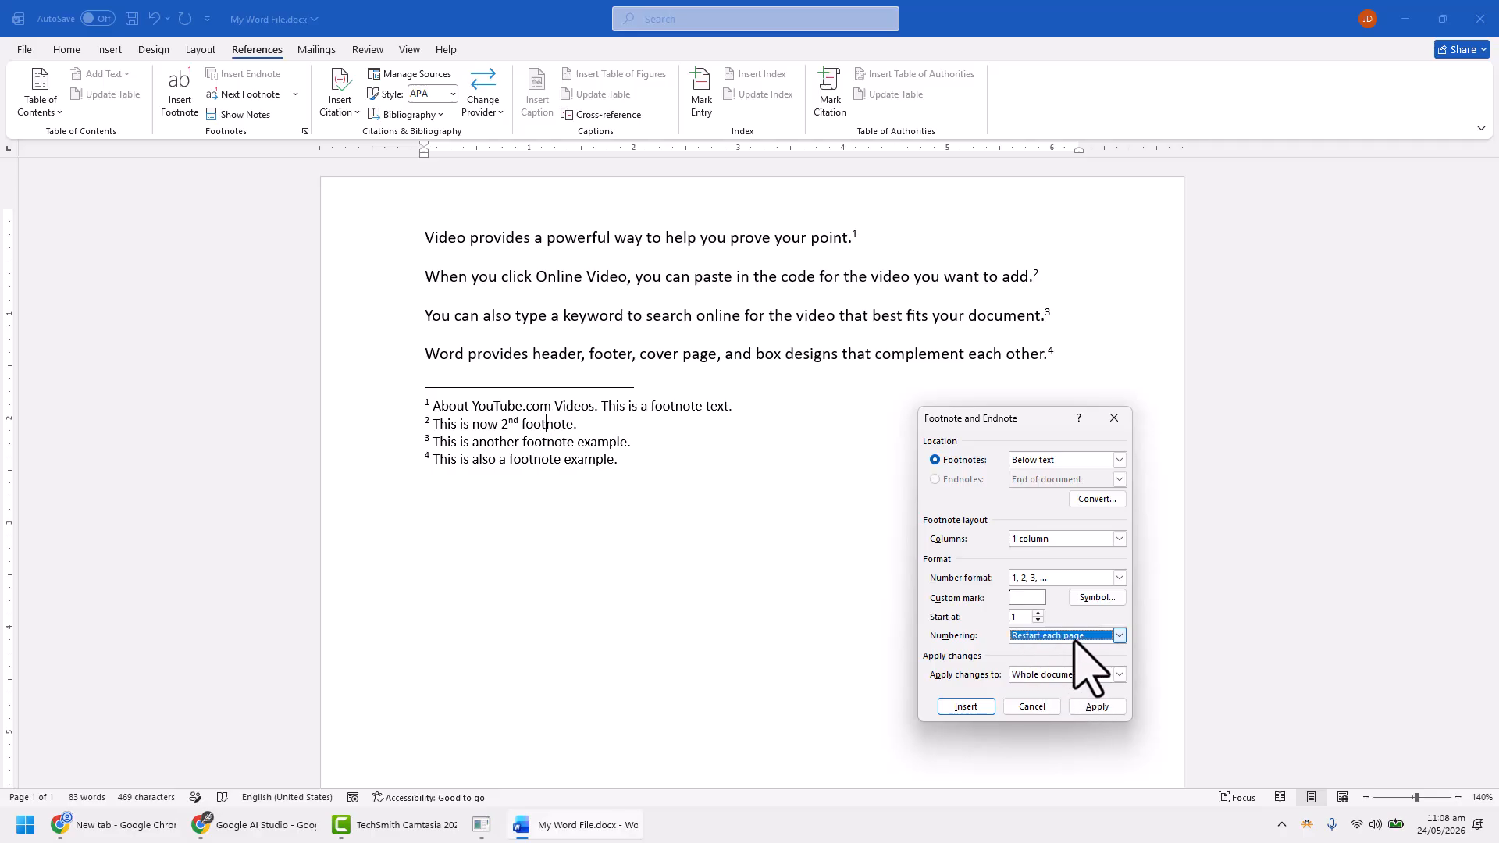
drag(1018, 619, 986, 617)
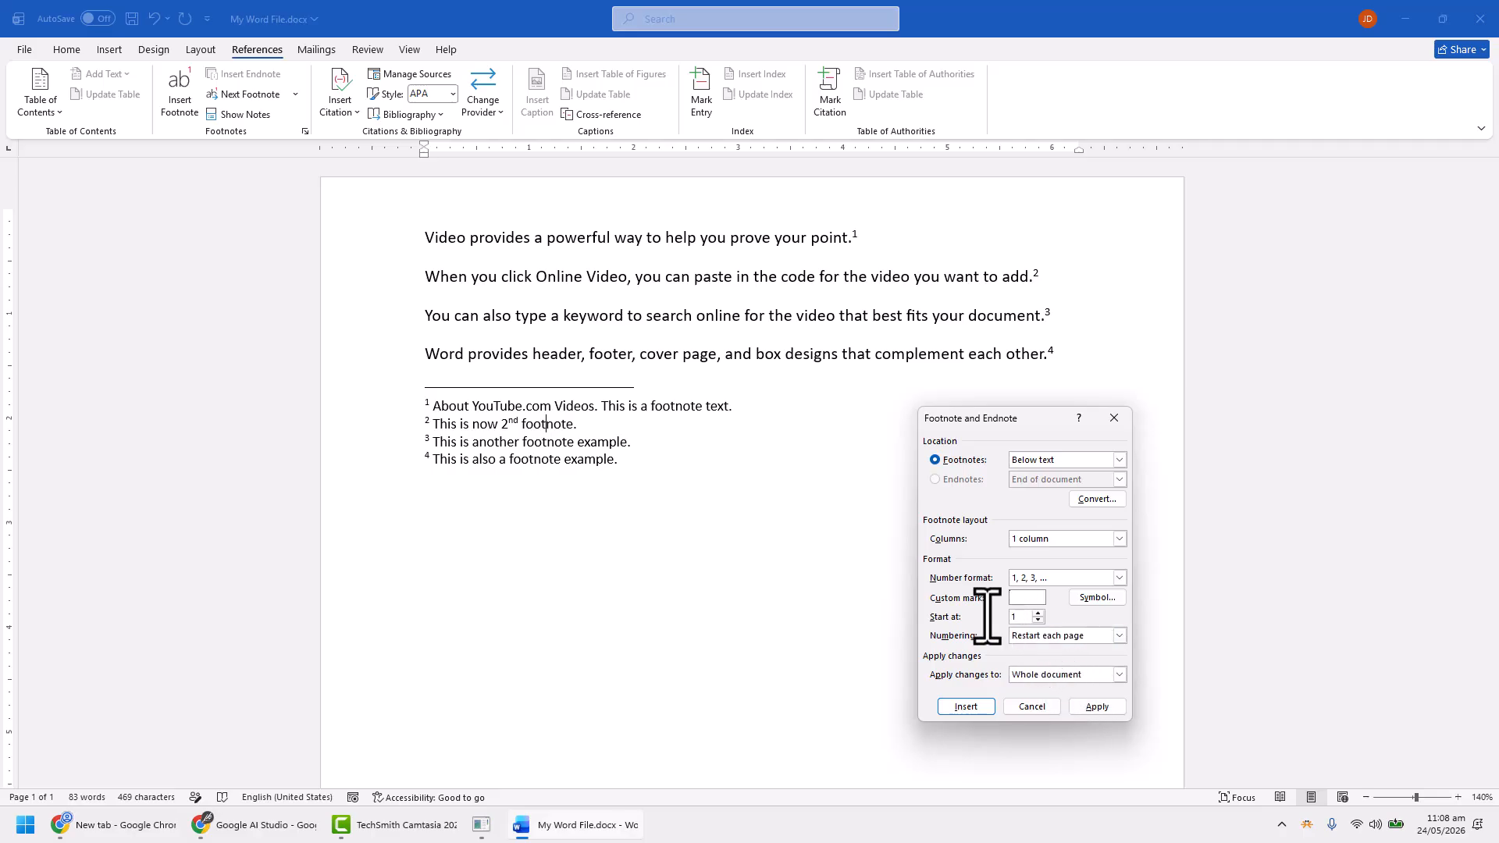
click(1070, 649)
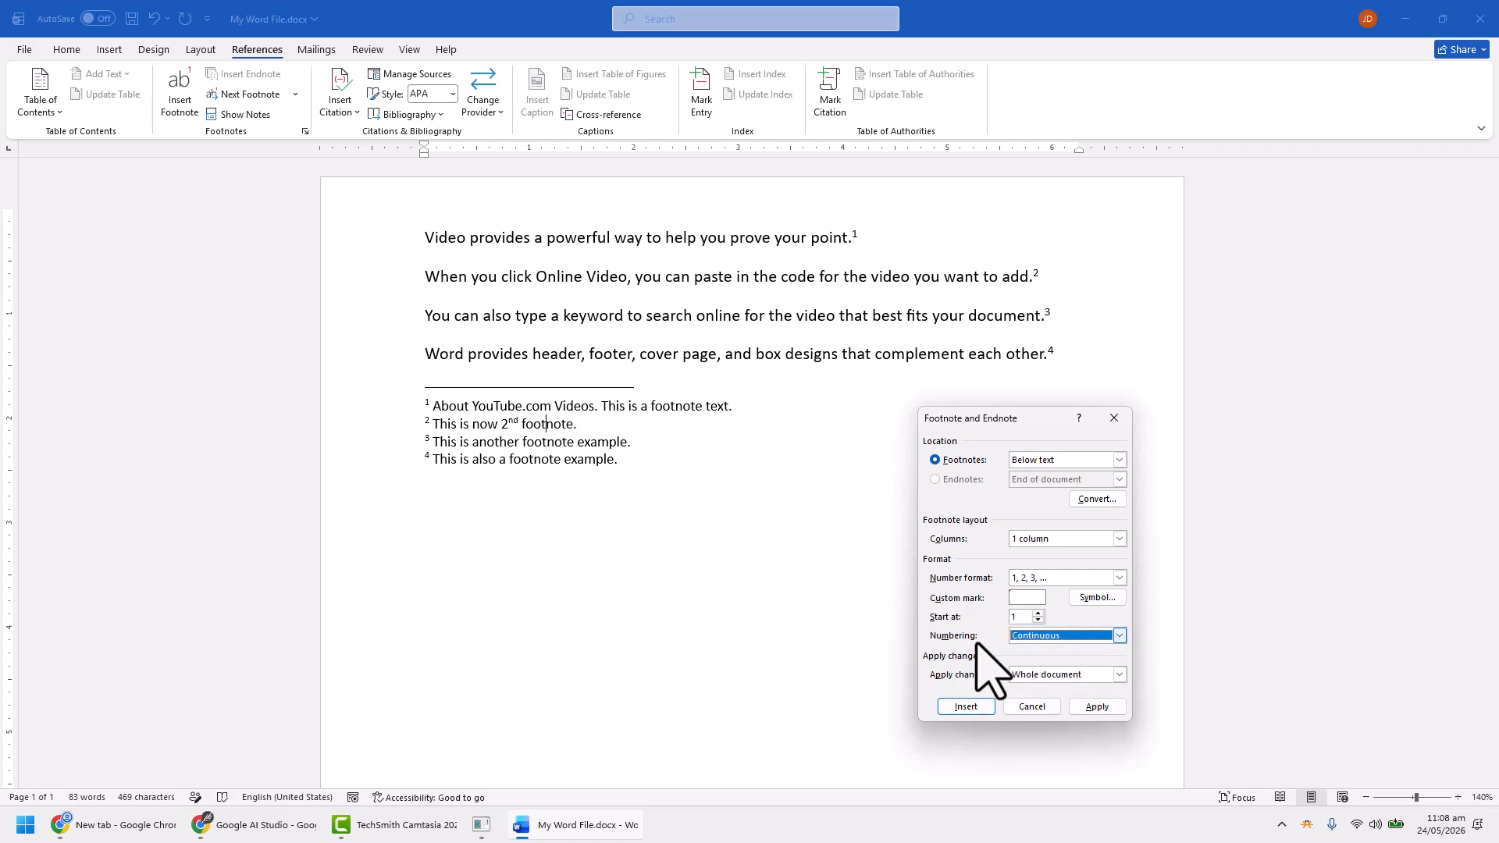
Apply the current footnote settings to the whole document
click(1077, 676)
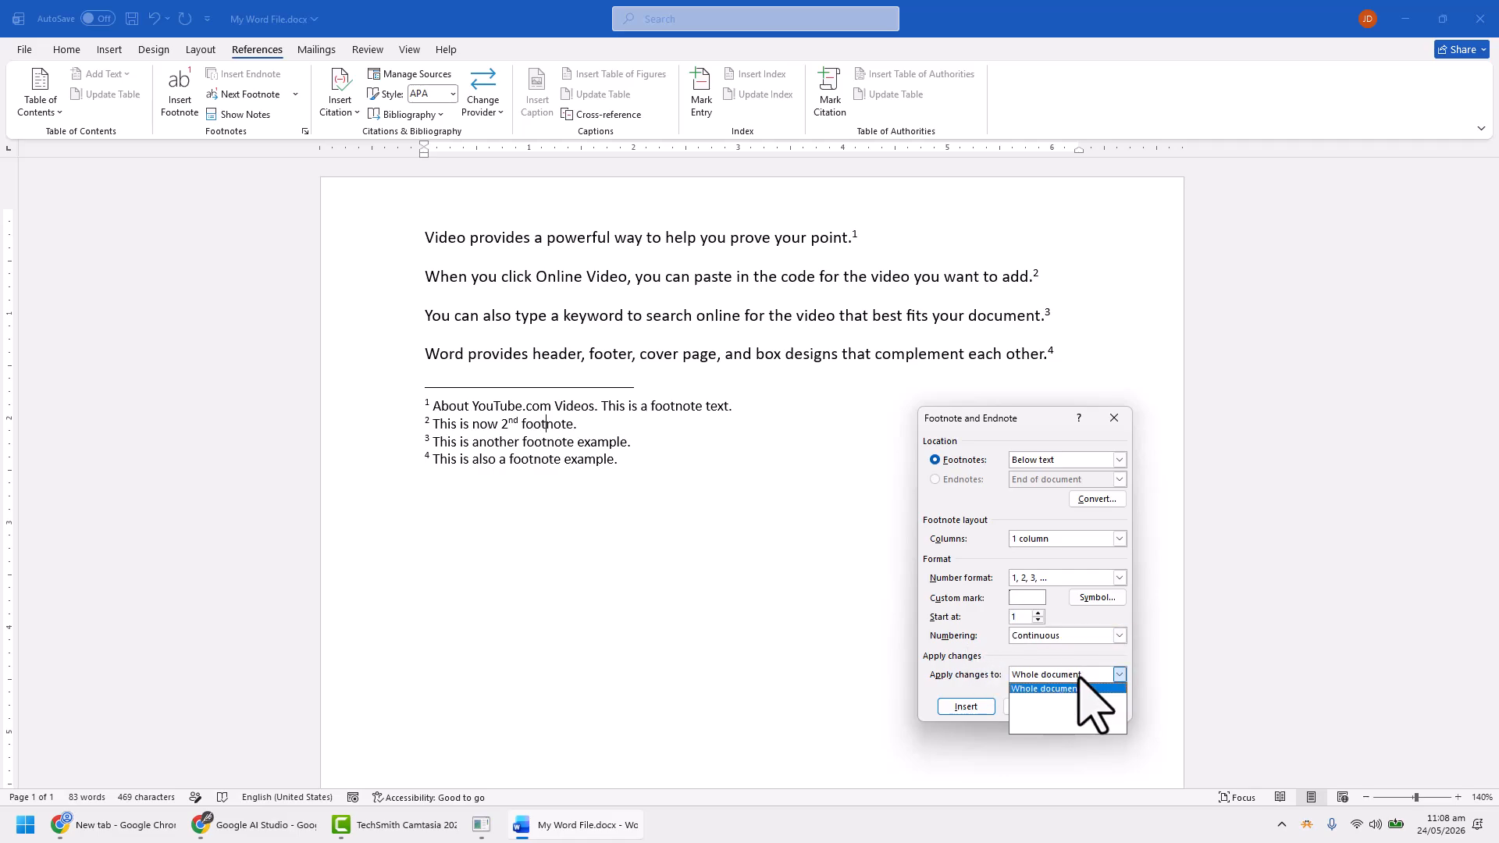
click(1077, 689)
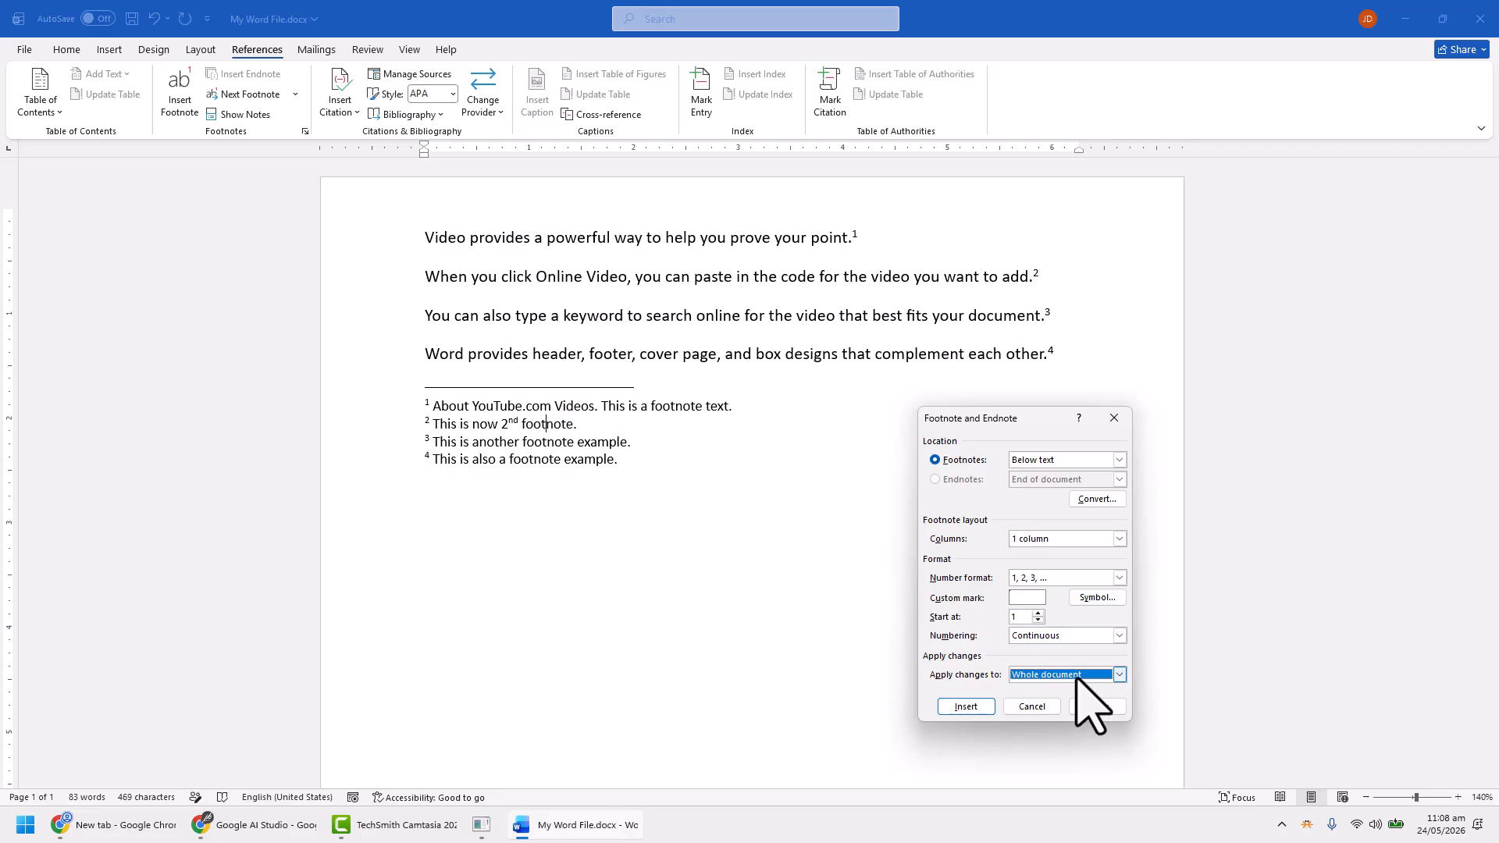
click(1078, 676)
click(1062, 688)
click(1097, 706)
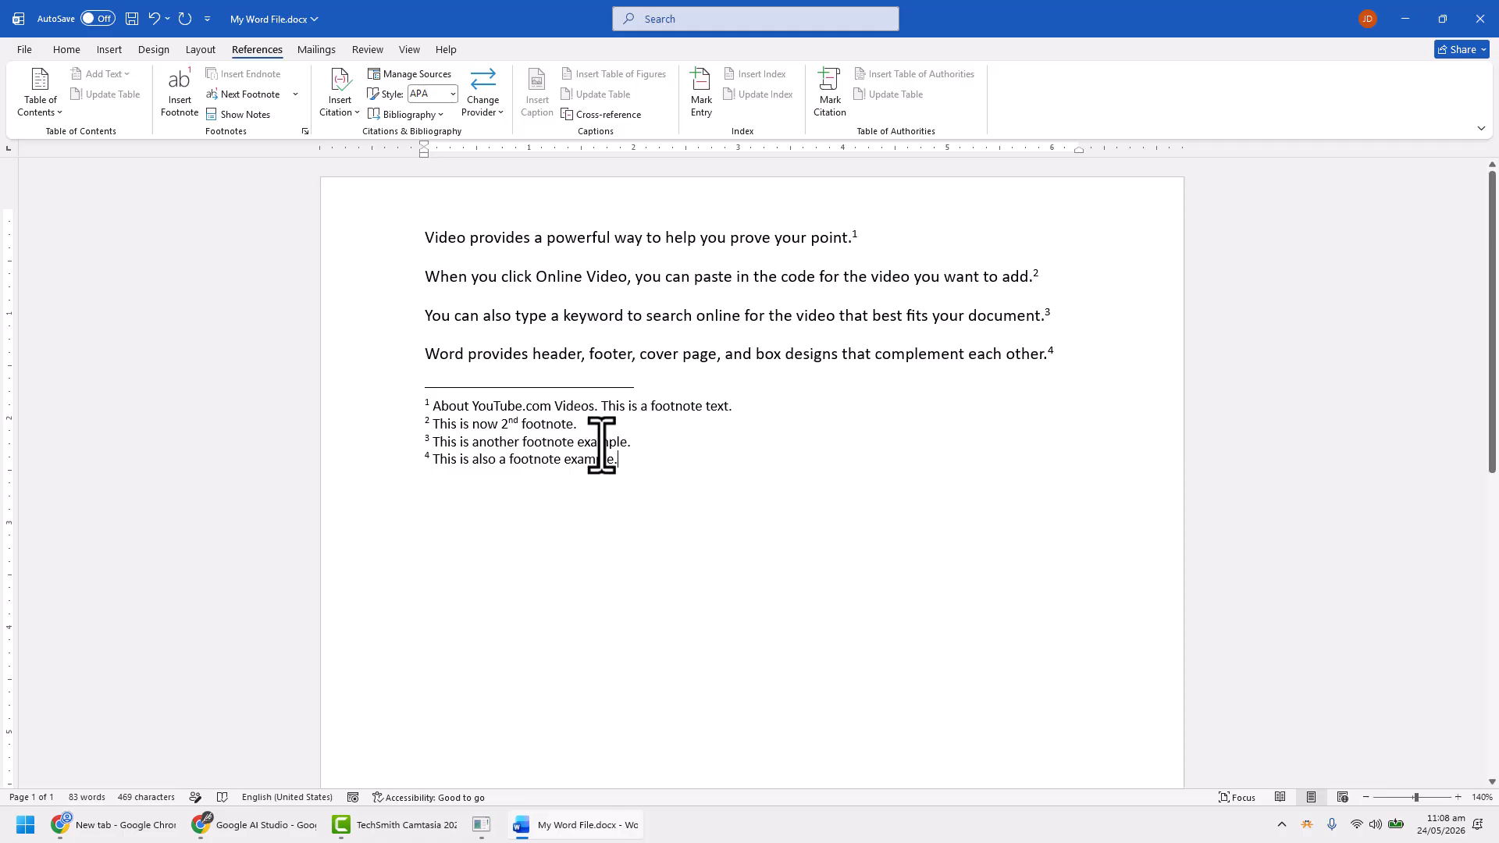
Select all the footnote text, display the list of styles and enlarge it to browse the available styles
click(663, 406)
click(515, 442)
key(ctrl+a)
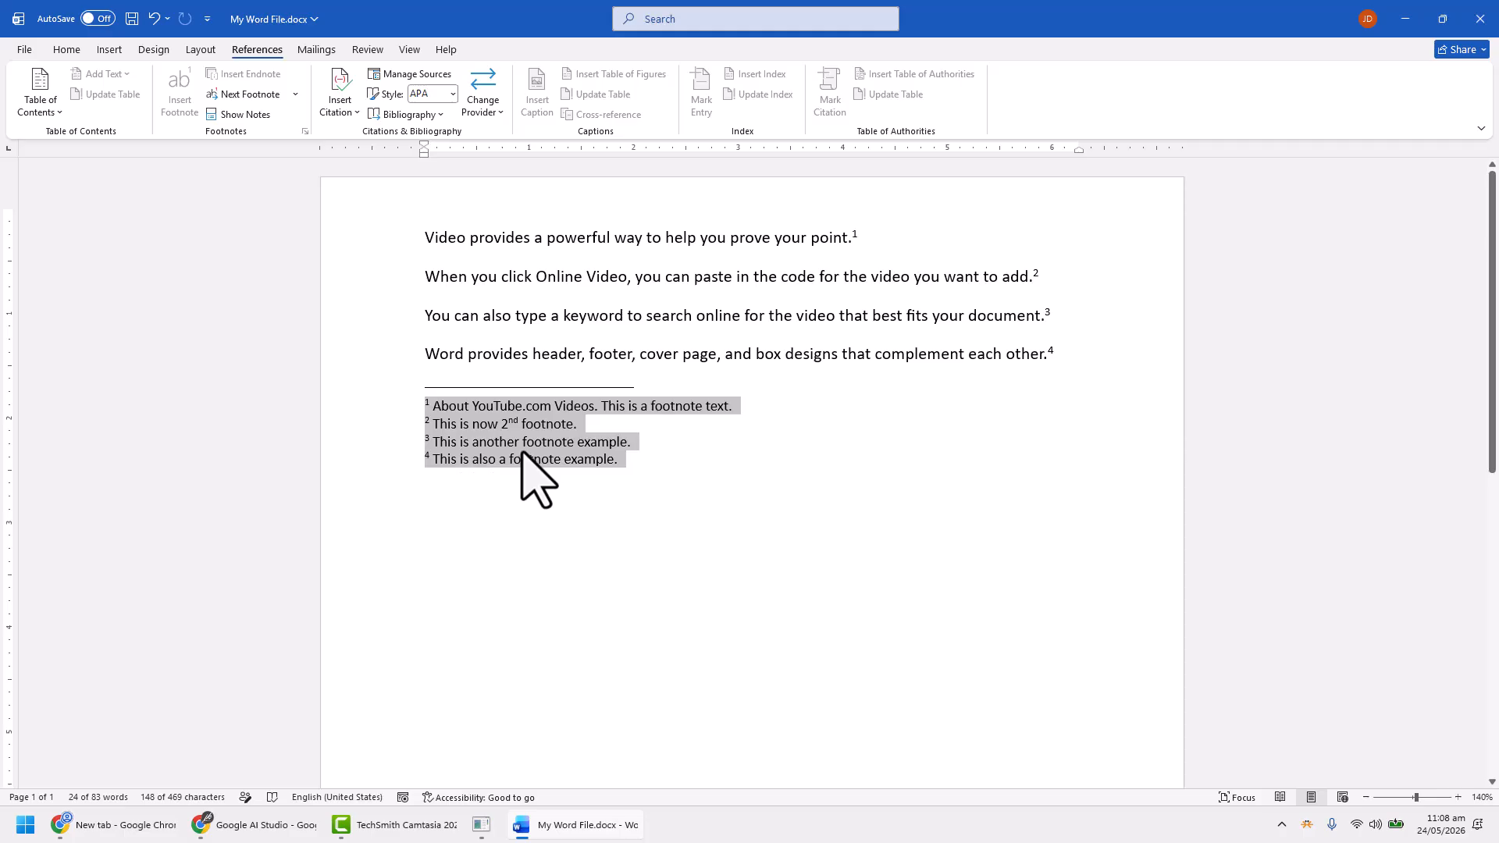
click(63, 49)
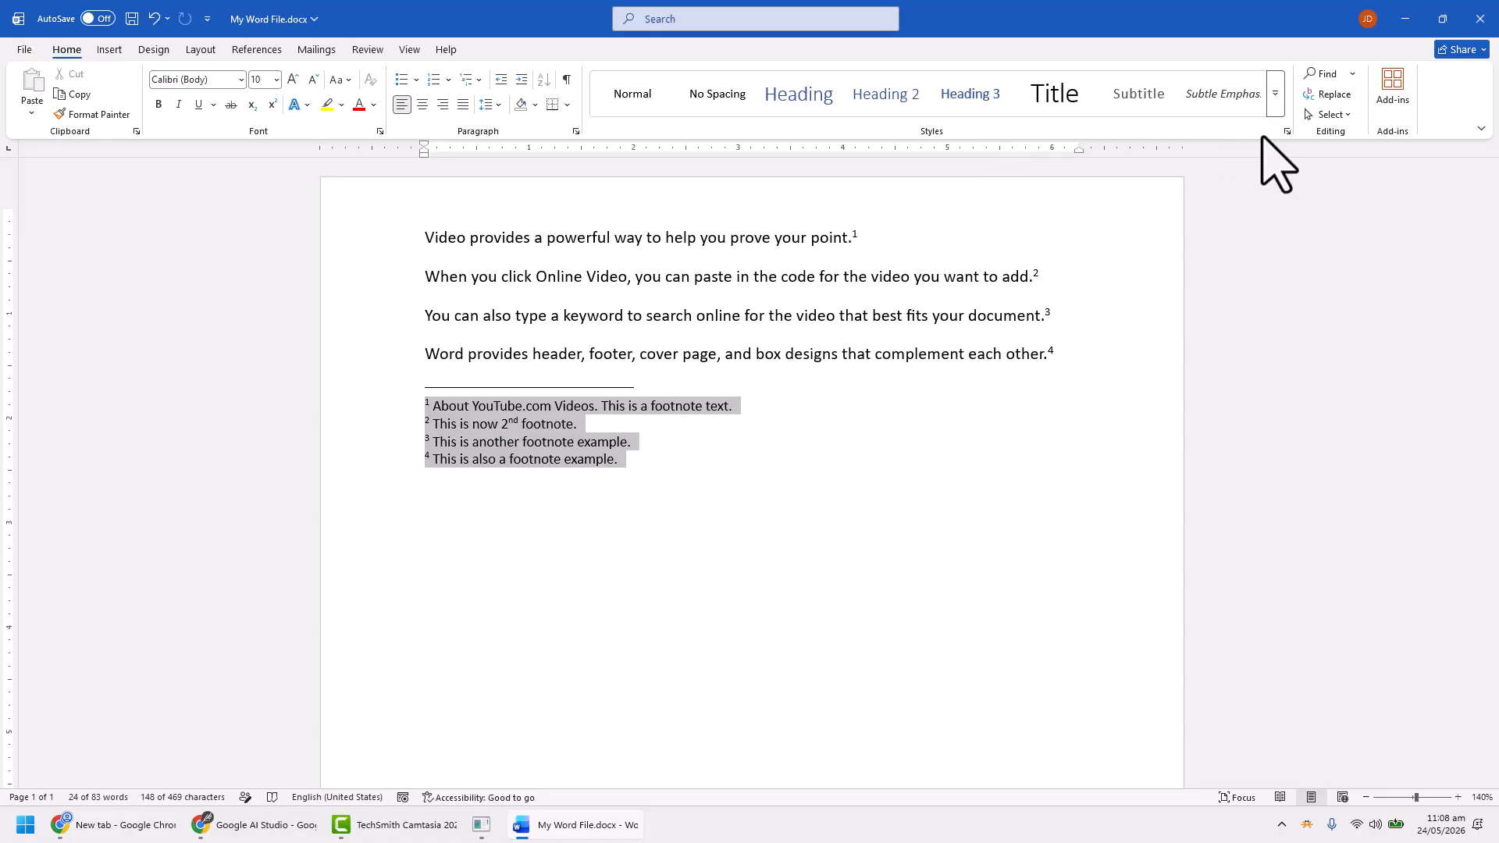
click(1286, 131)
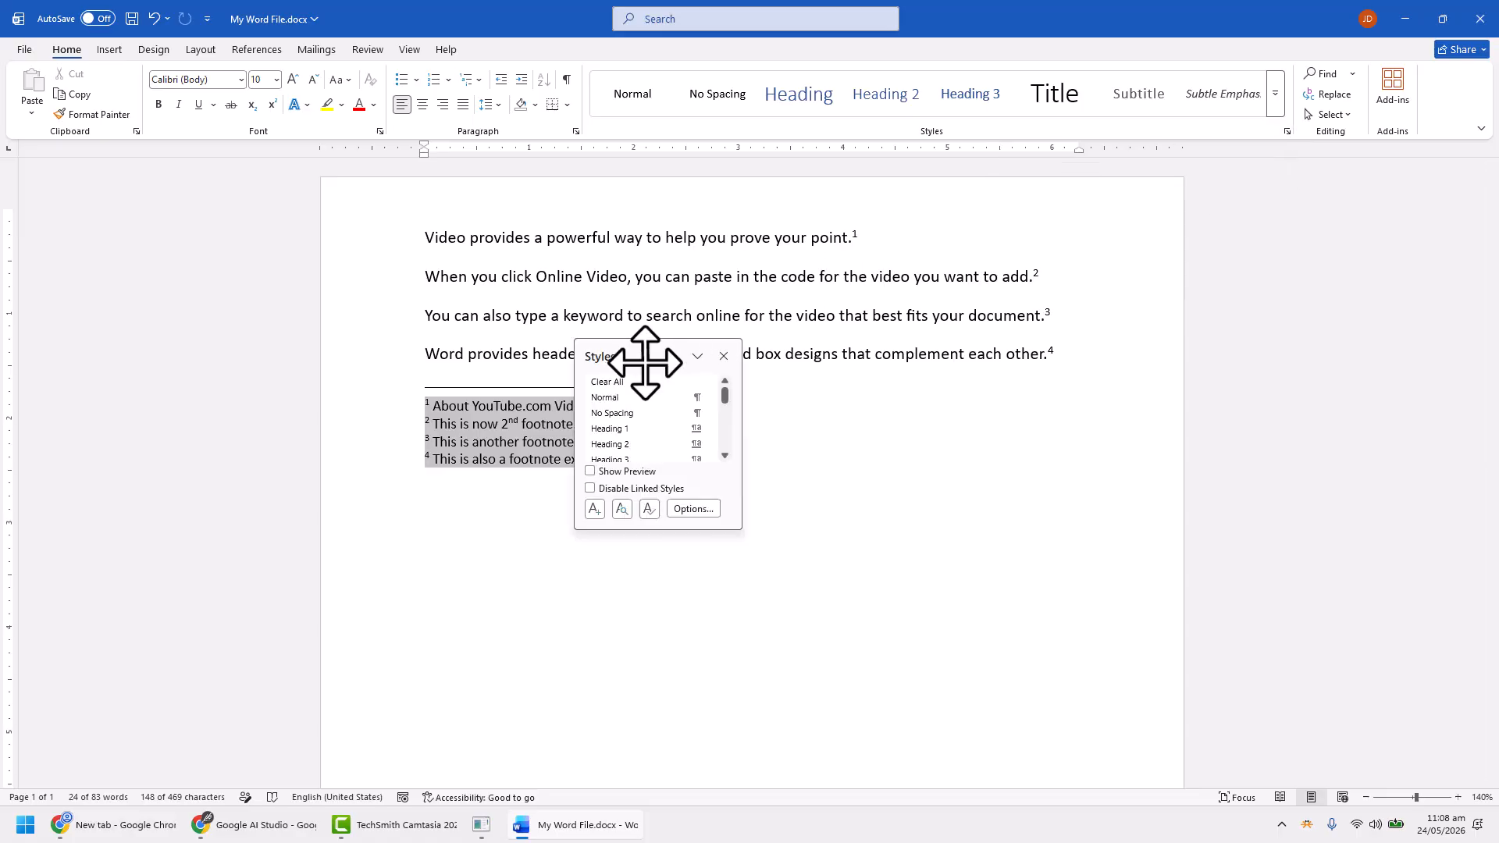
drag(642, 358, 1092, 385)
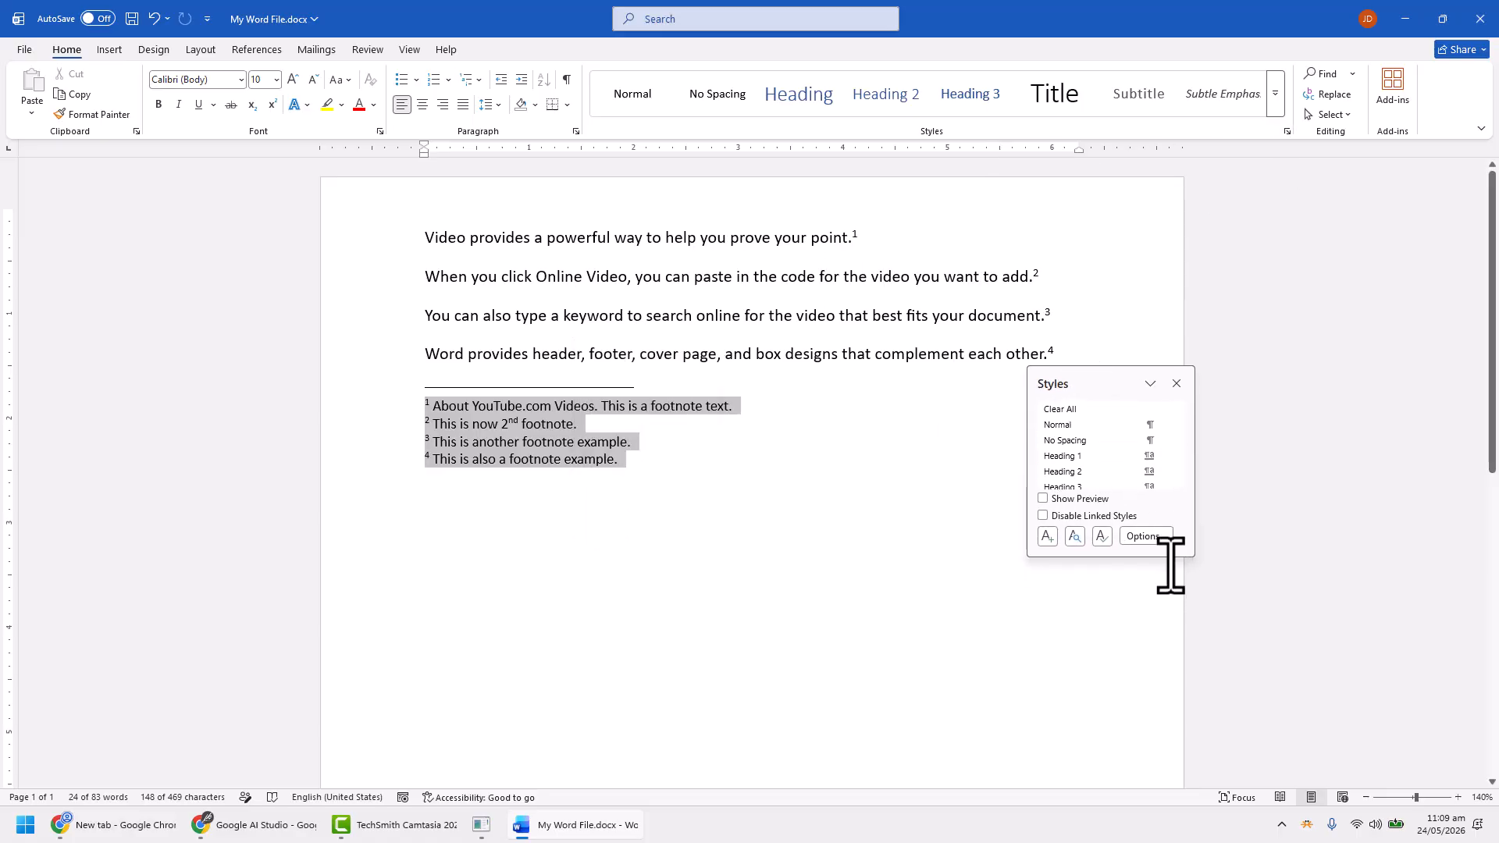
key(Right)
drag(1169, 555, 1168, 739)
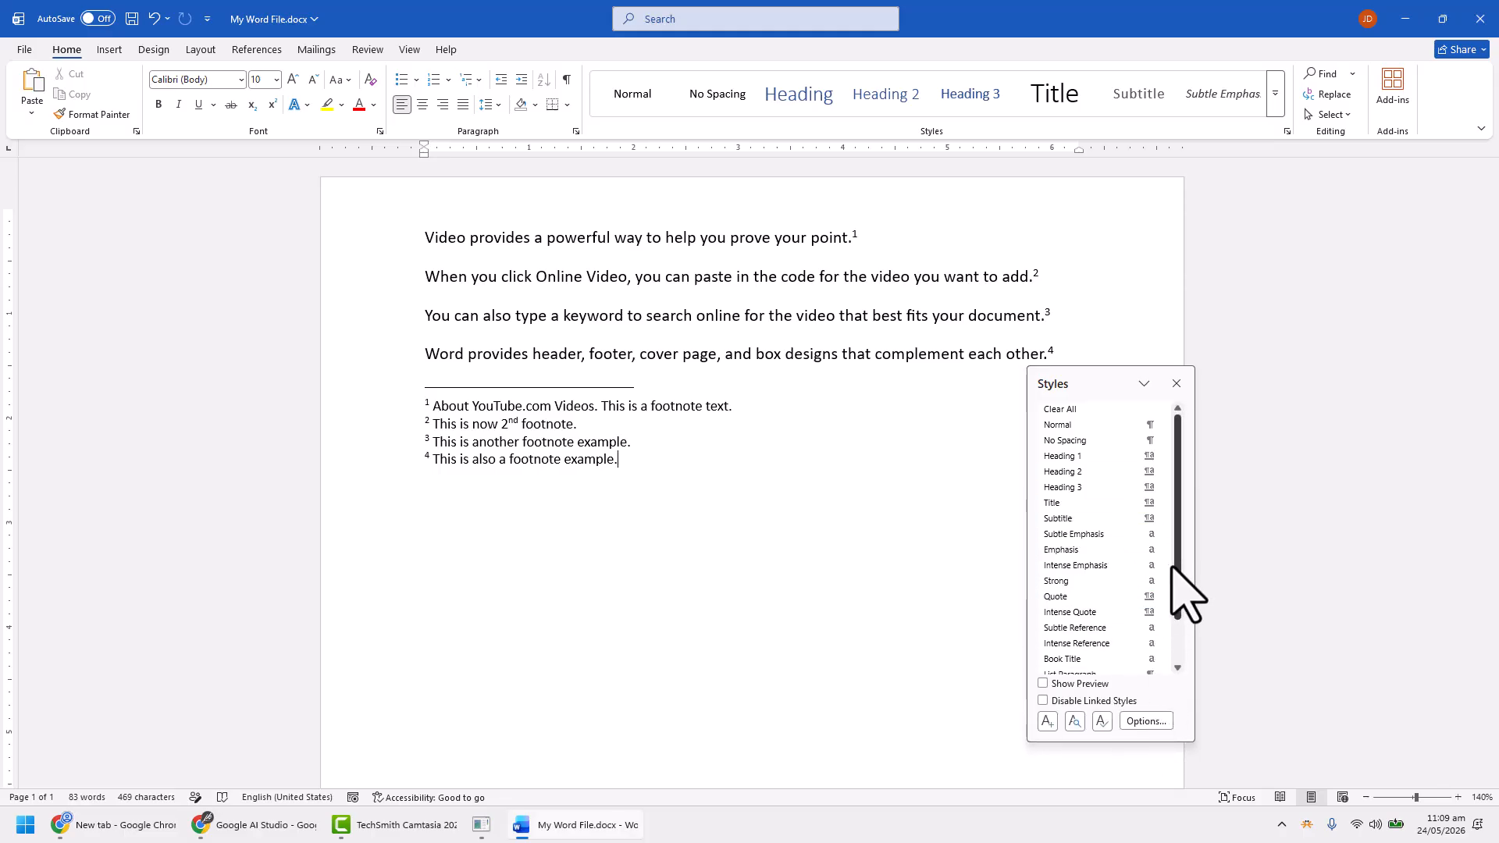
scroll(1158, 594, down, 1)
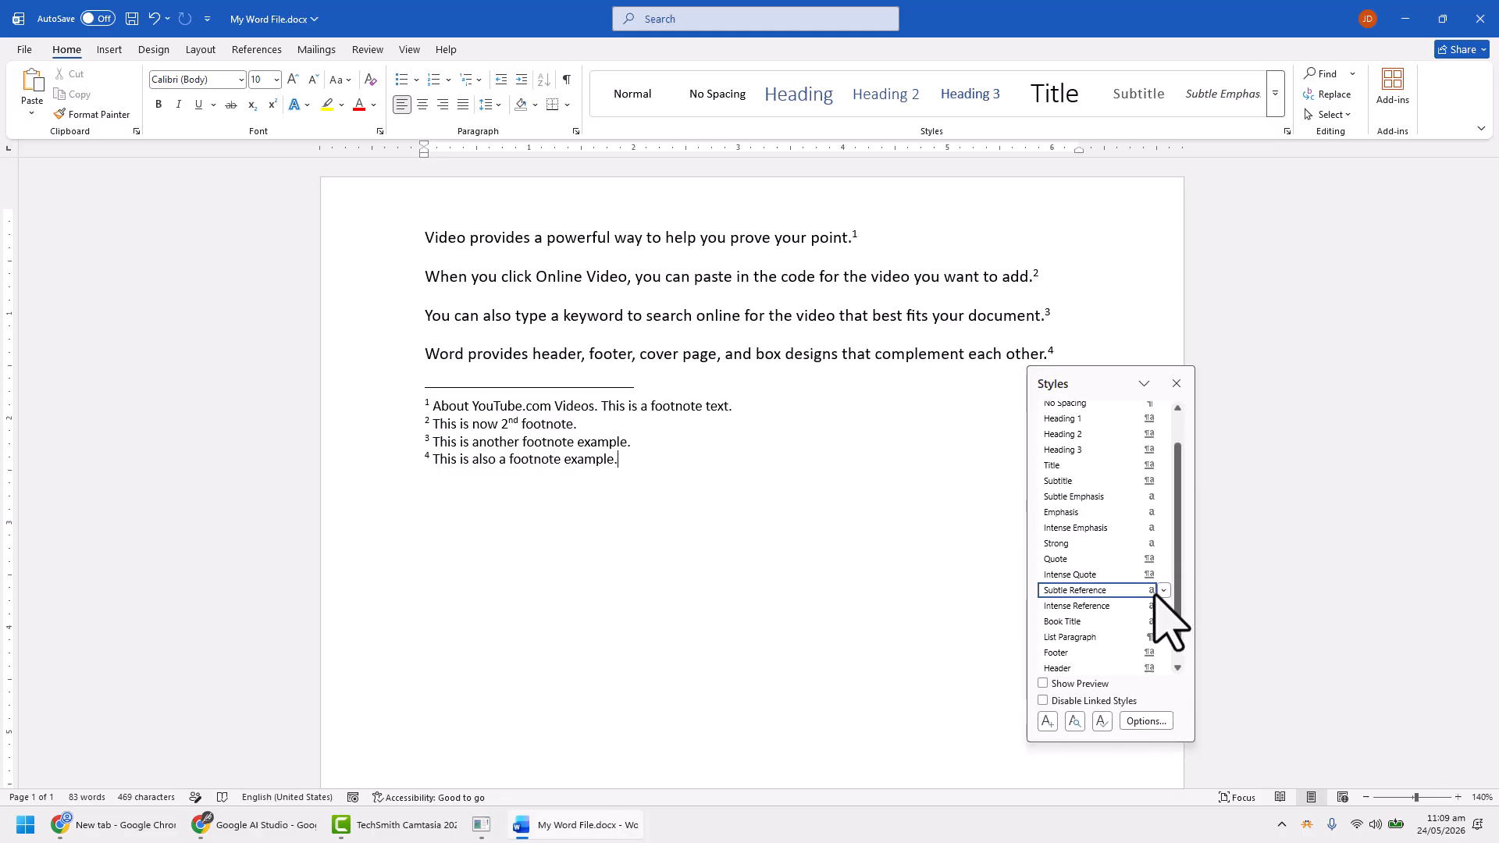
Inspect the footnotes' paragraph style with the Style Inspector and open the Footnote Text style for modification
click(1074, 722)
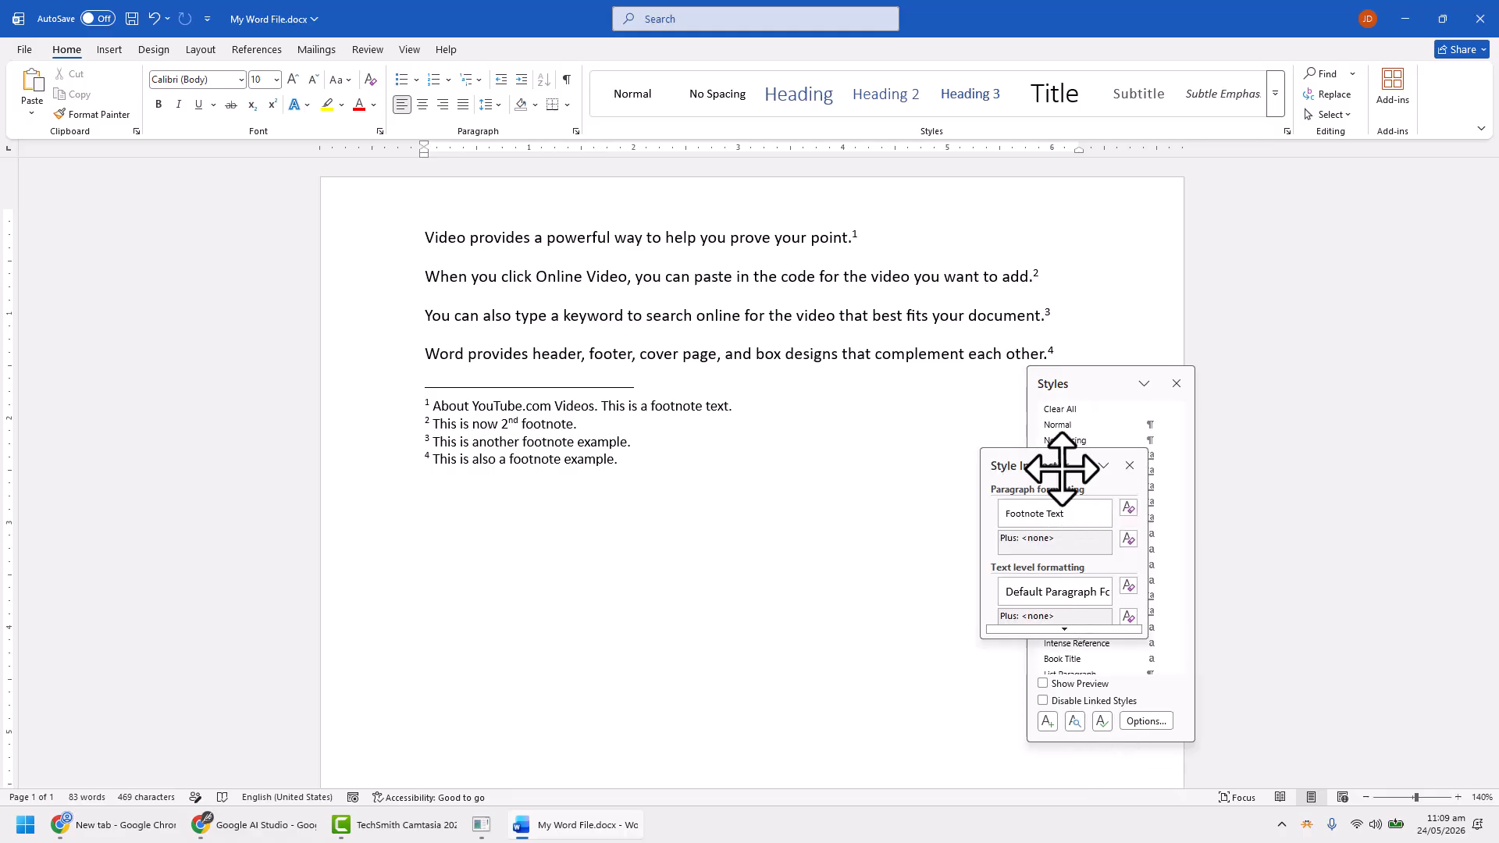
drag(1064, 466, 919, 398)
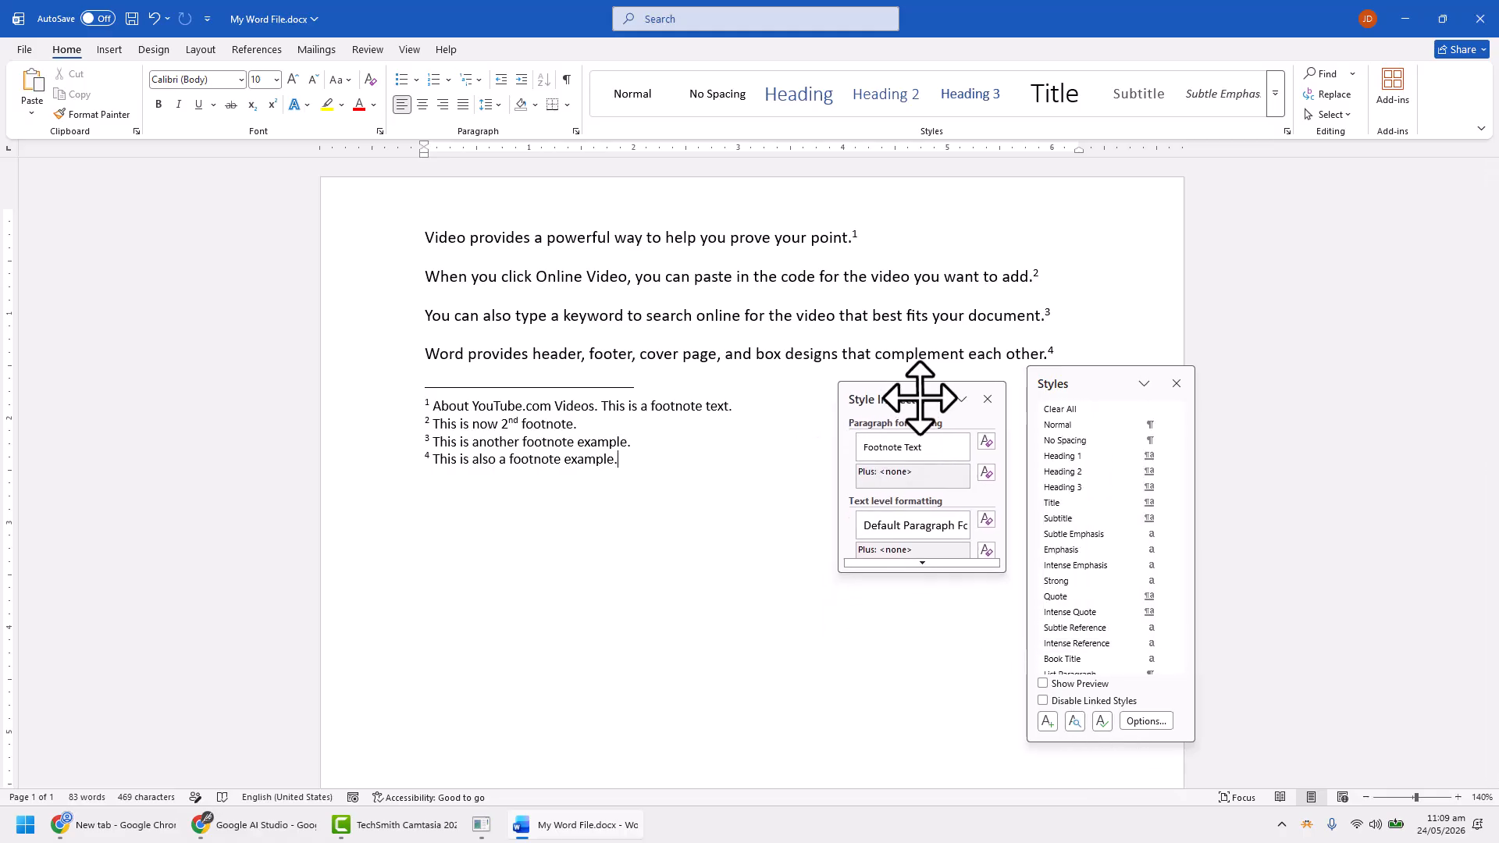
click(960, 446)
click(845, 524)
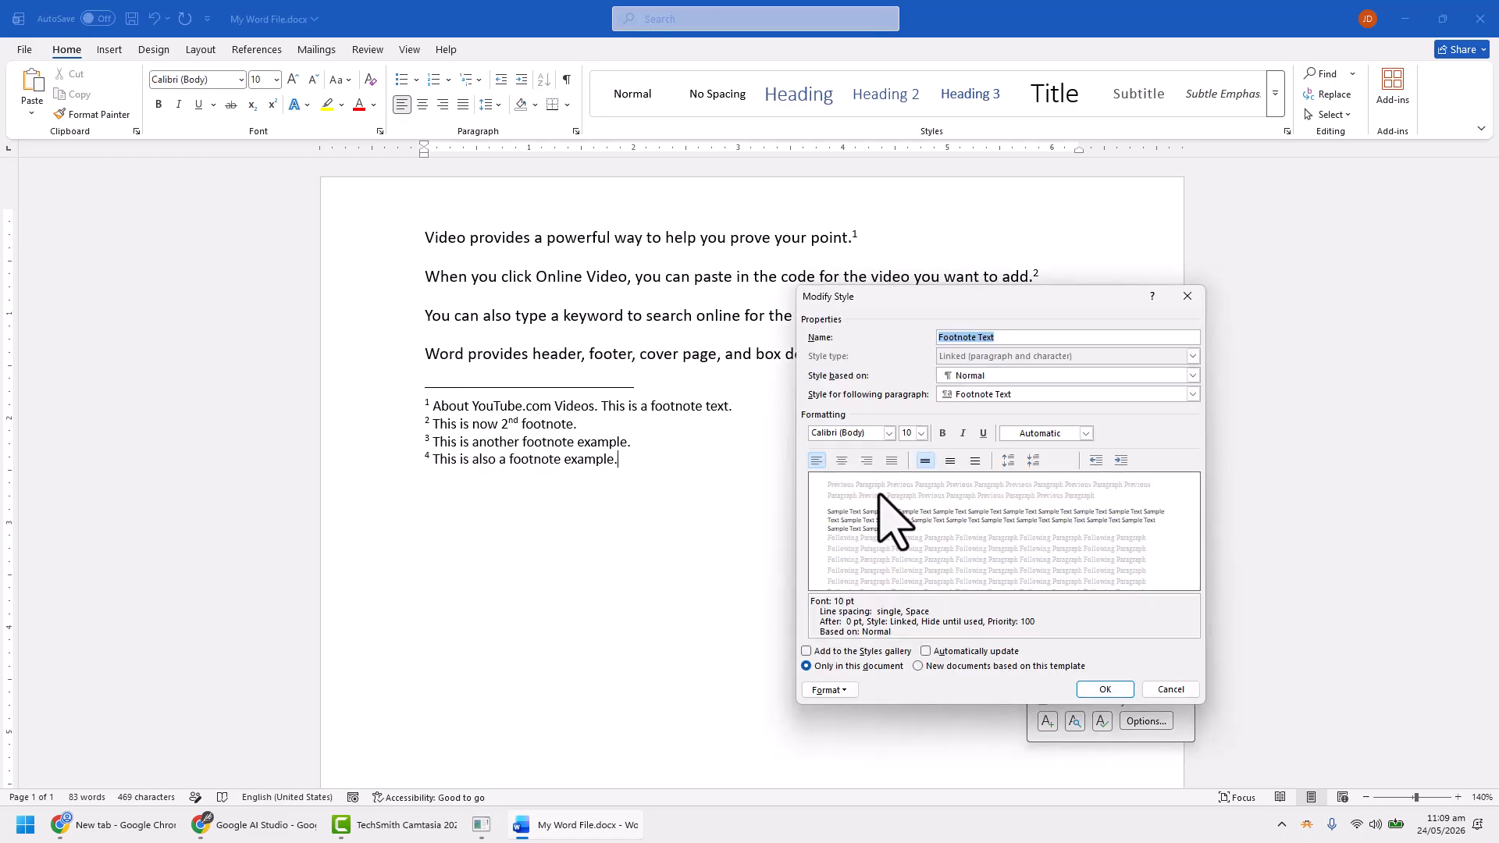
Make the Footnote Text style bold and italic without underline, with the orange Accent 2 font color
click(943, 434)
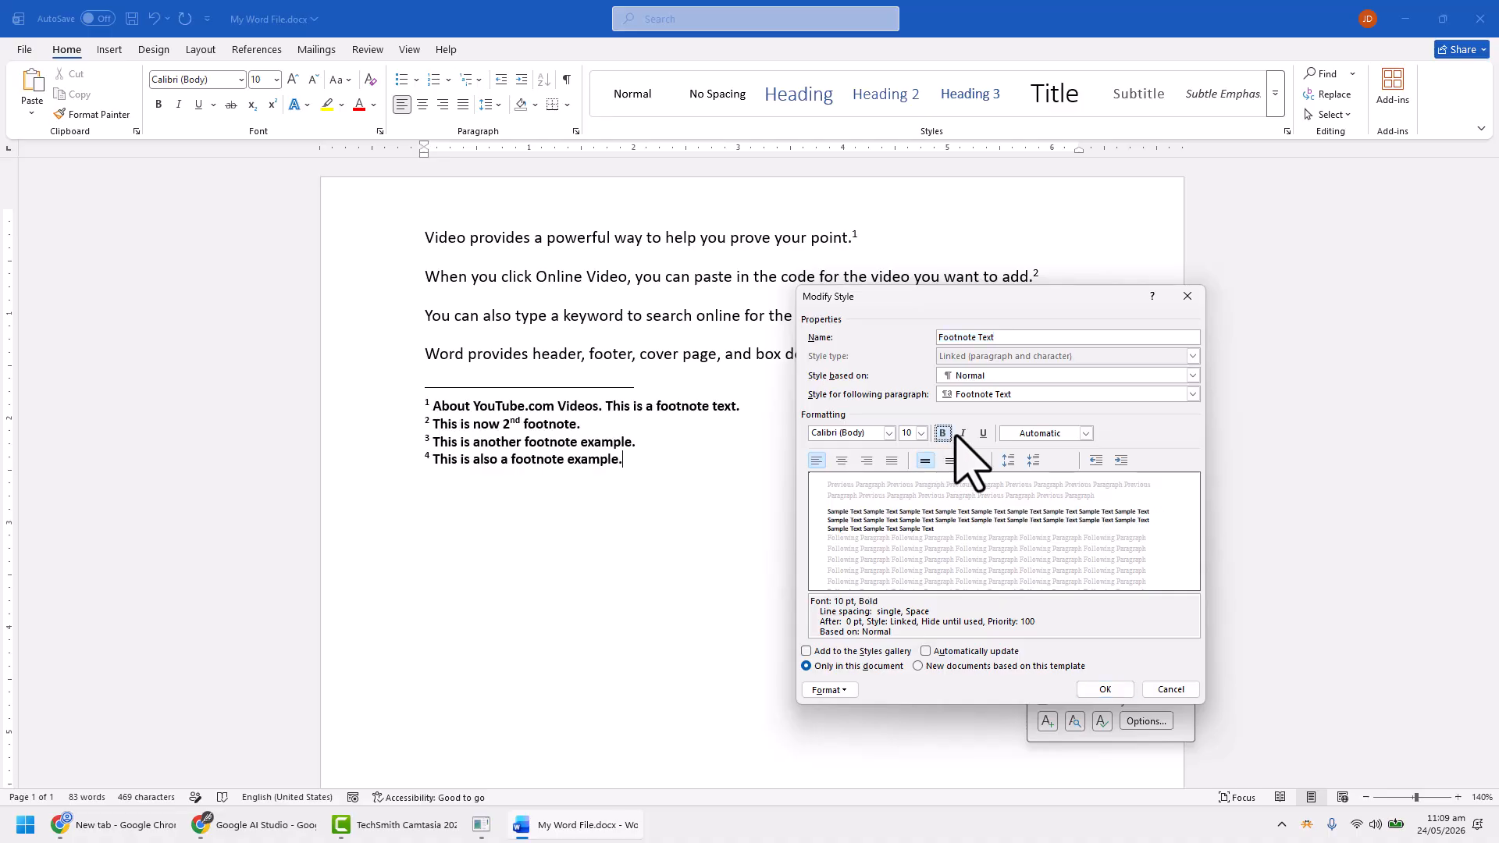
click(963, 433)
click(983, 433)
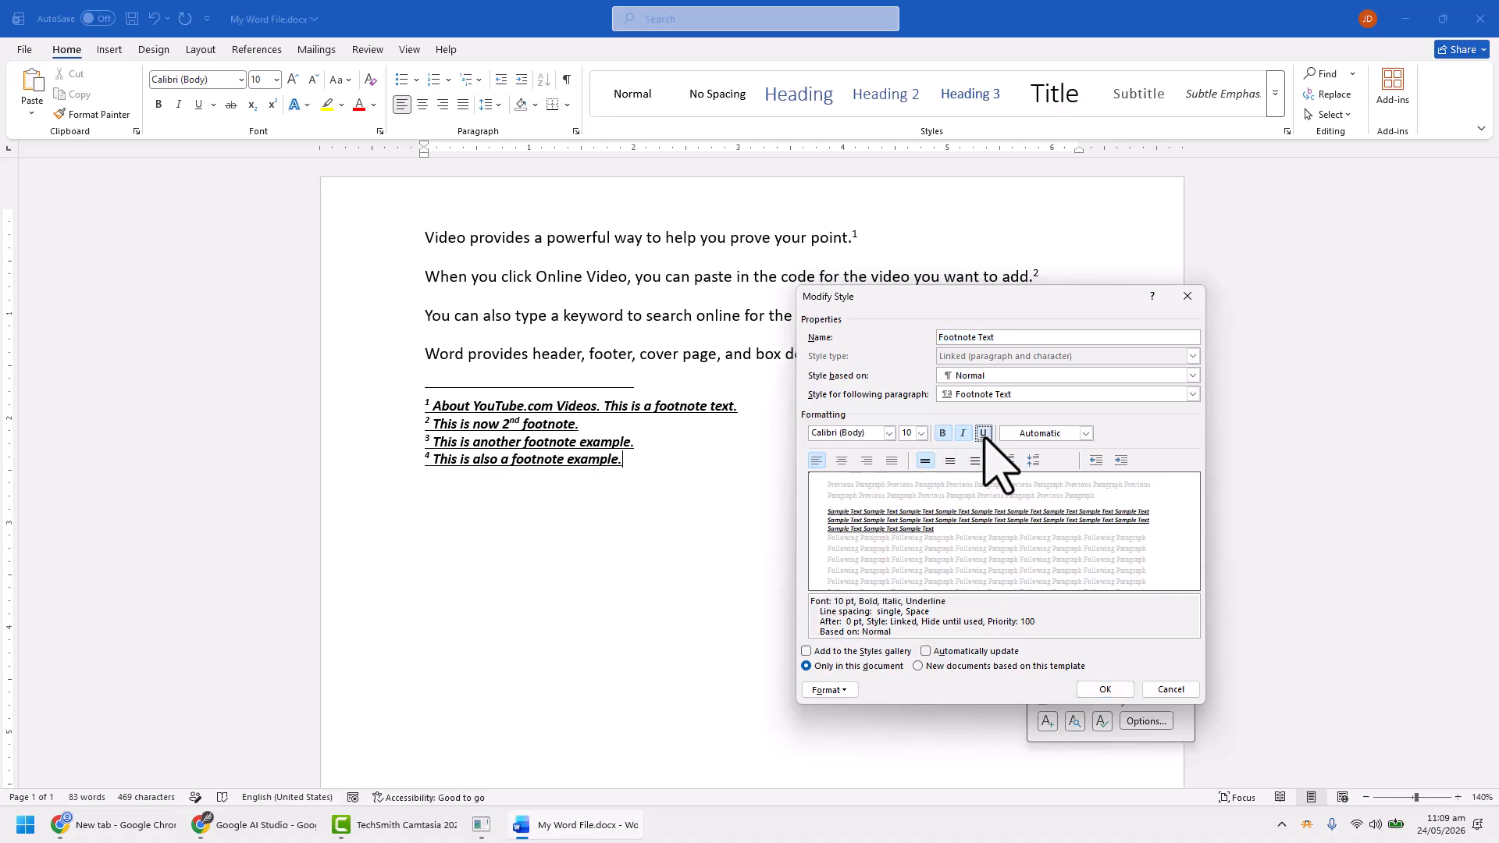
click(983, 436)
click(1062, 435)
click(1109, 490)
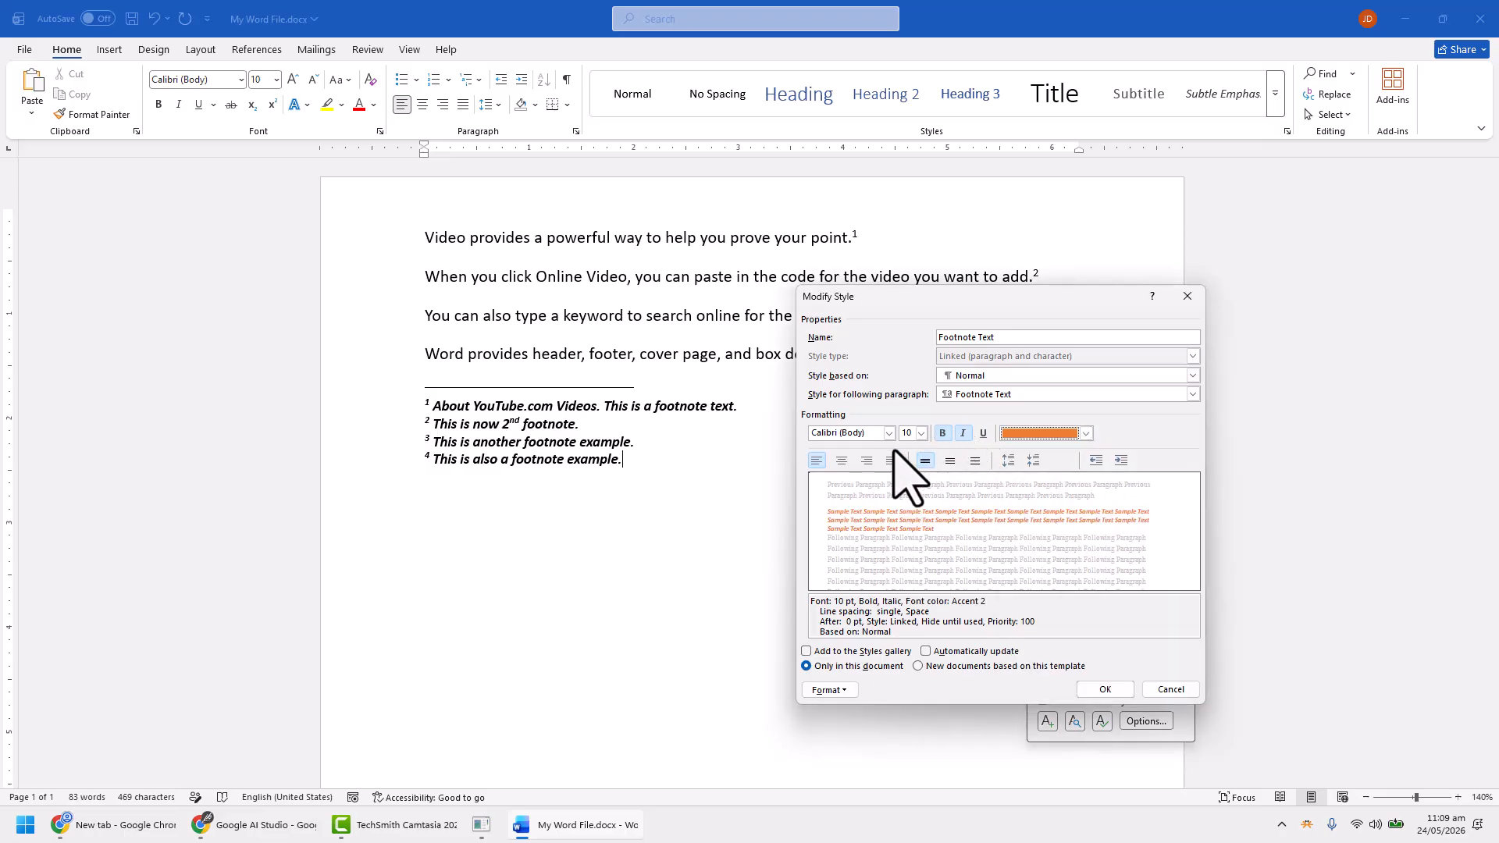
Save the Footnote Text style with left alignment and close the Style Inspector and the styles list
click(841, 460)
click(816, 461)
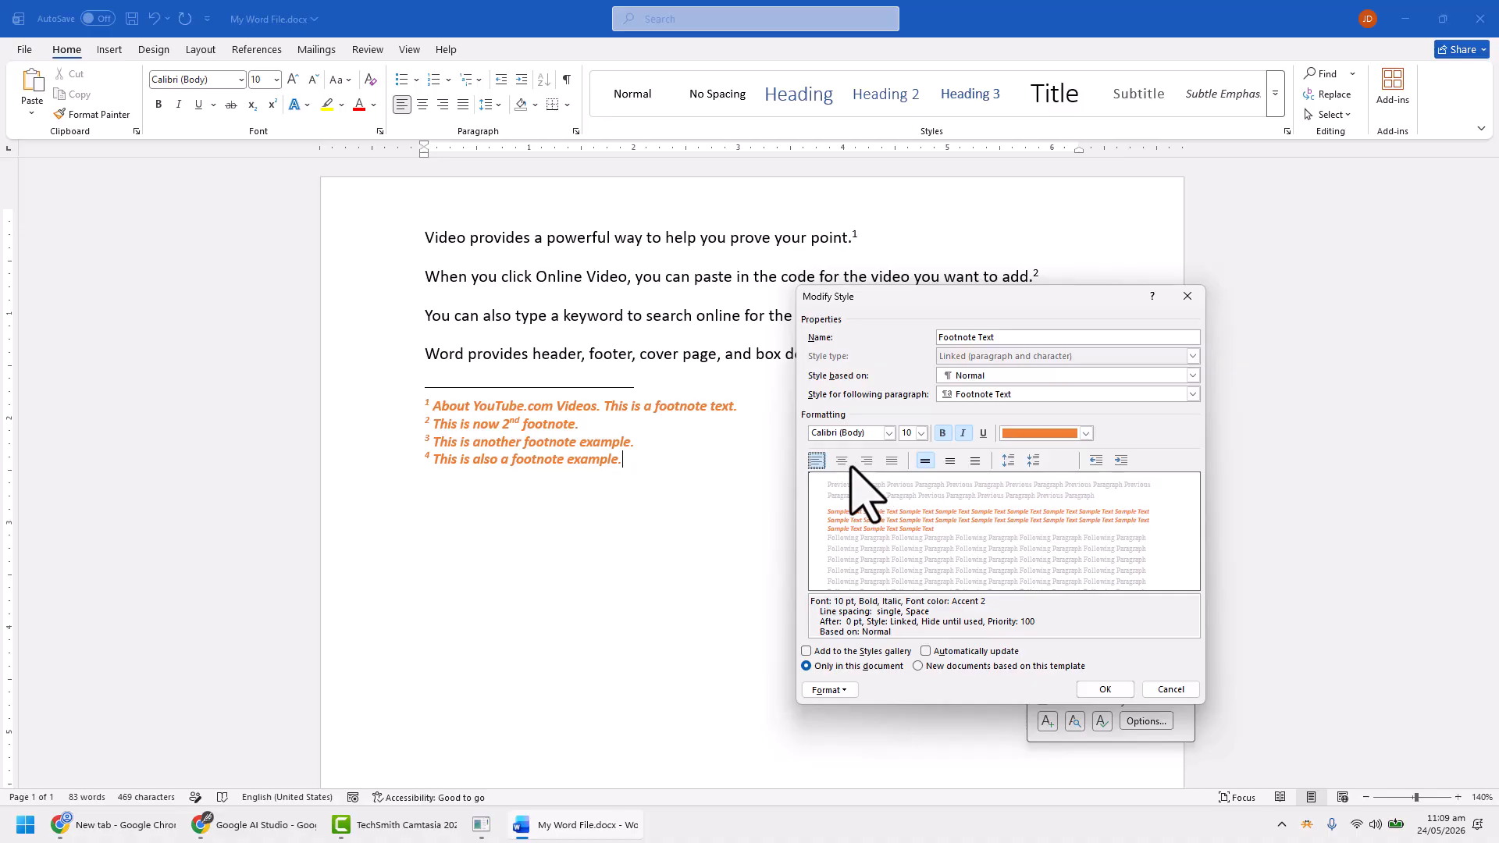
click(1105, 690)
click(987, 399)
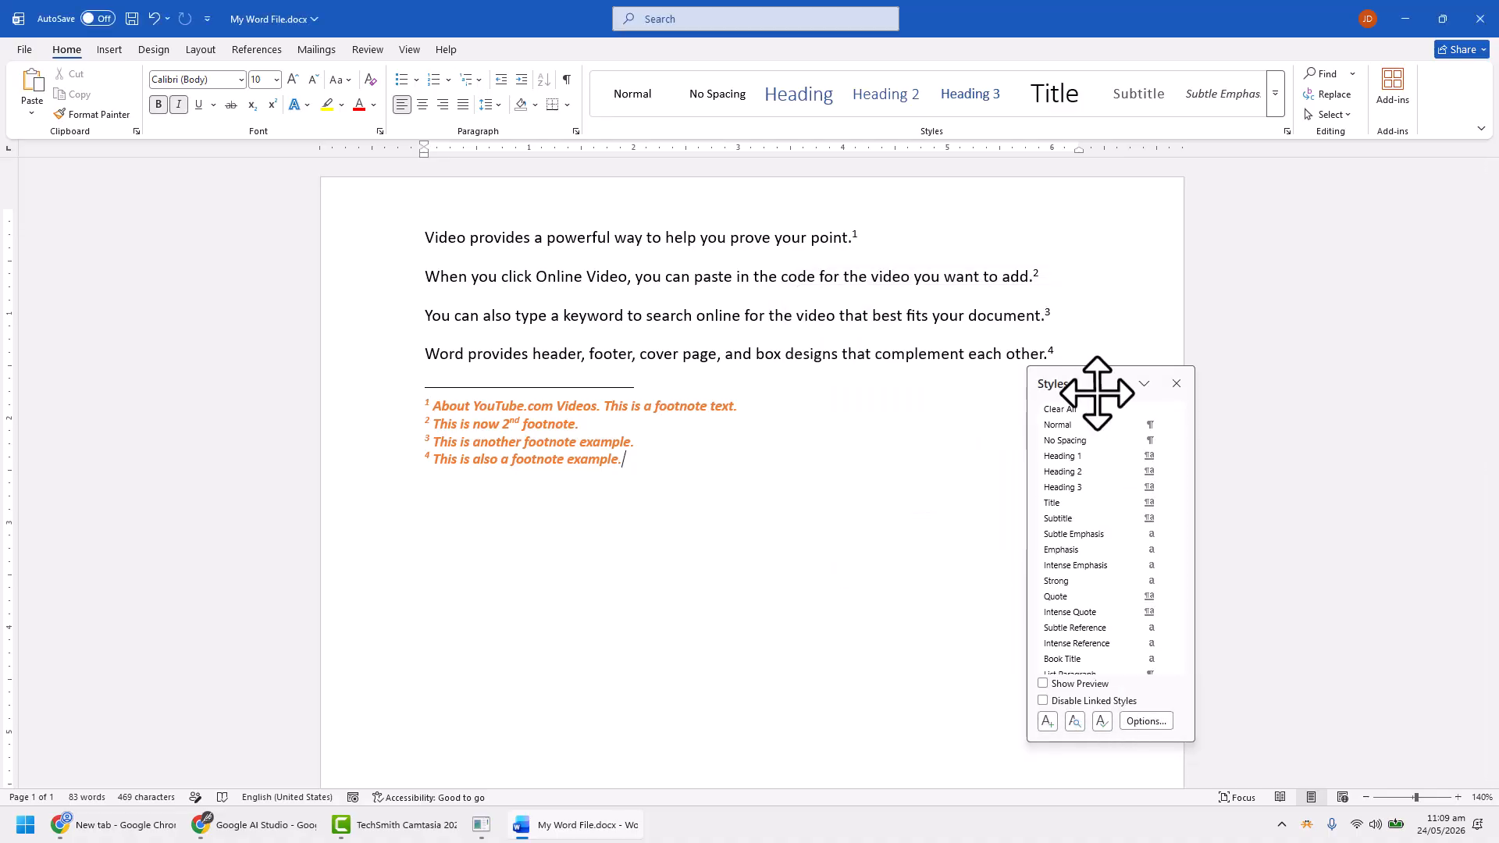
click(1175, 384)
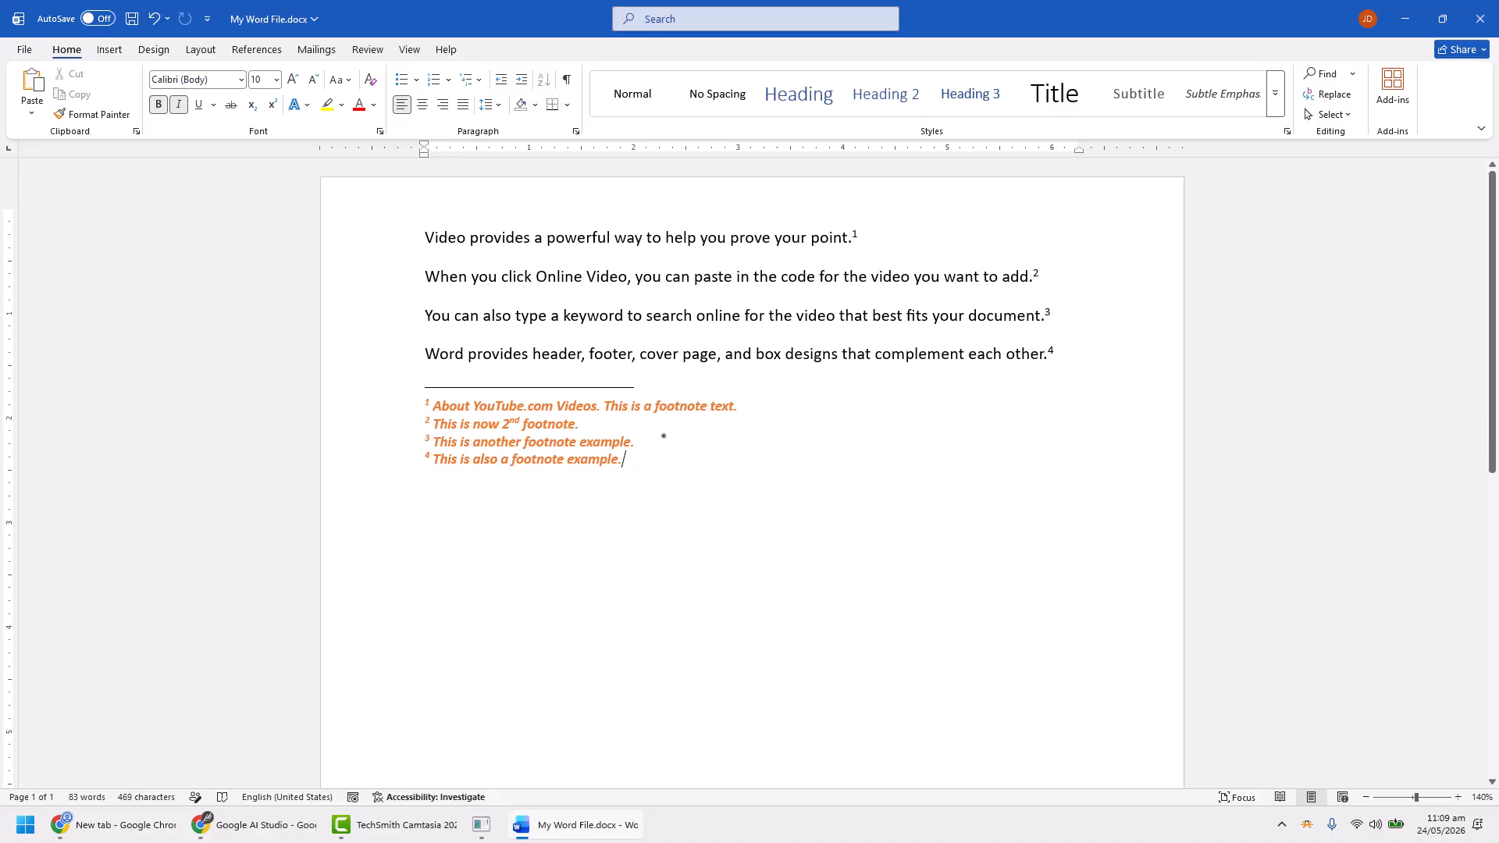
key(ctrl+a)
click(695, 487)
Switch the document to Draft view and show its footnotes
click(575, 356)
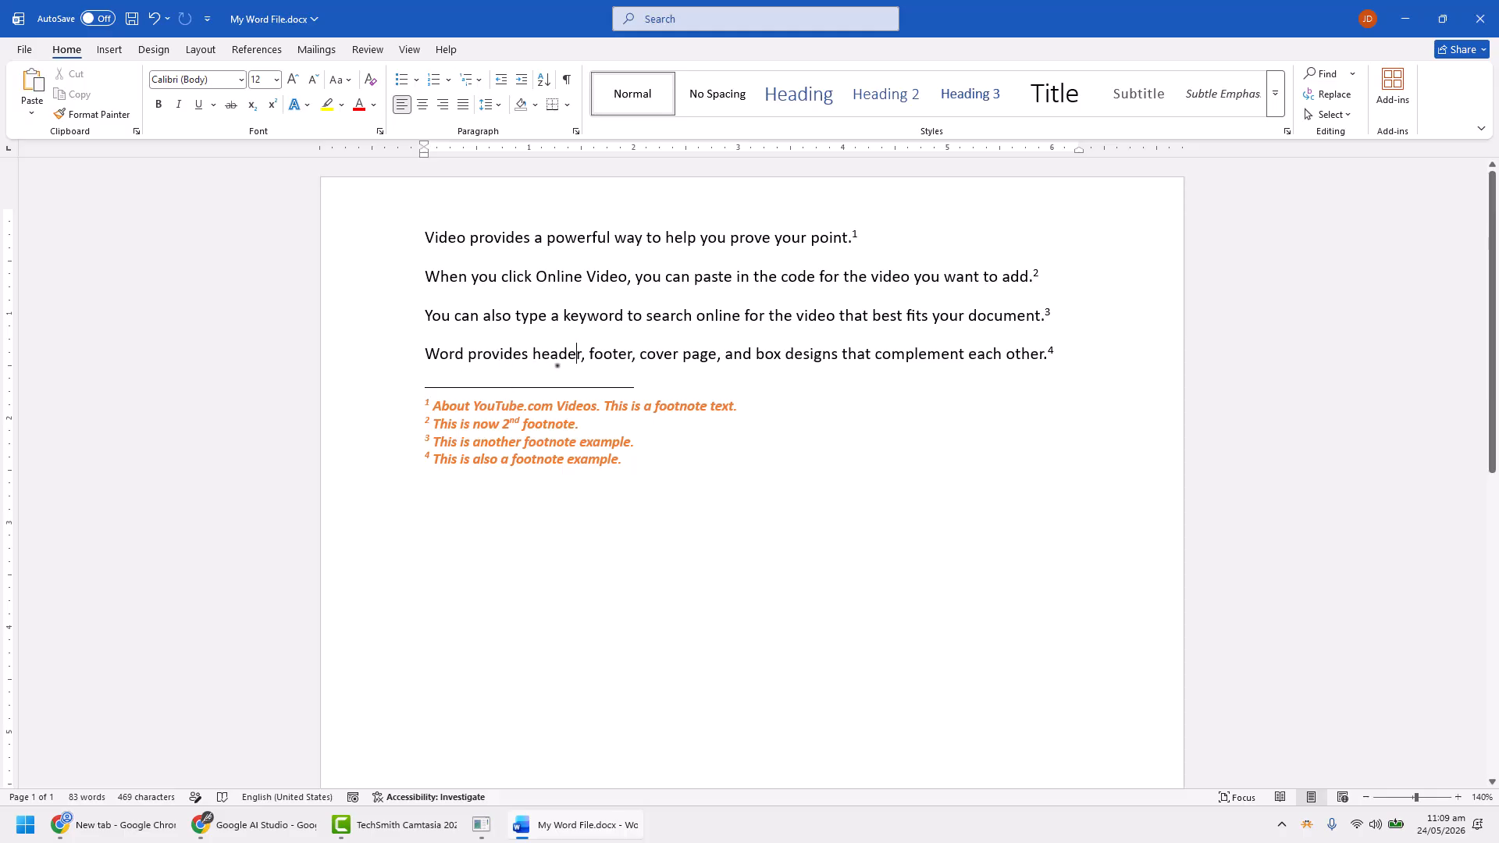
click(411, 50)
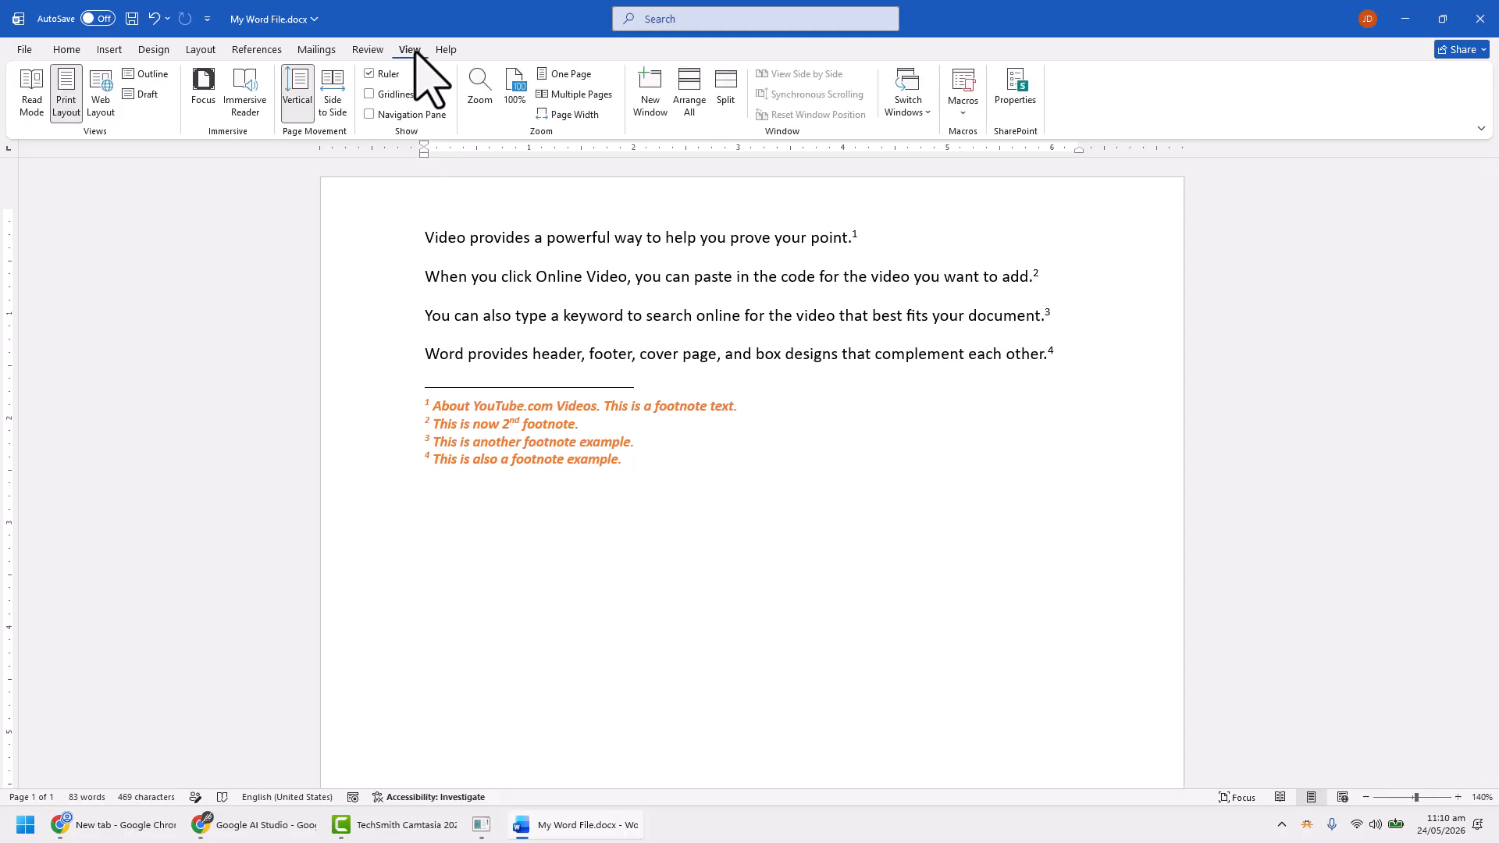
click(146, 94)
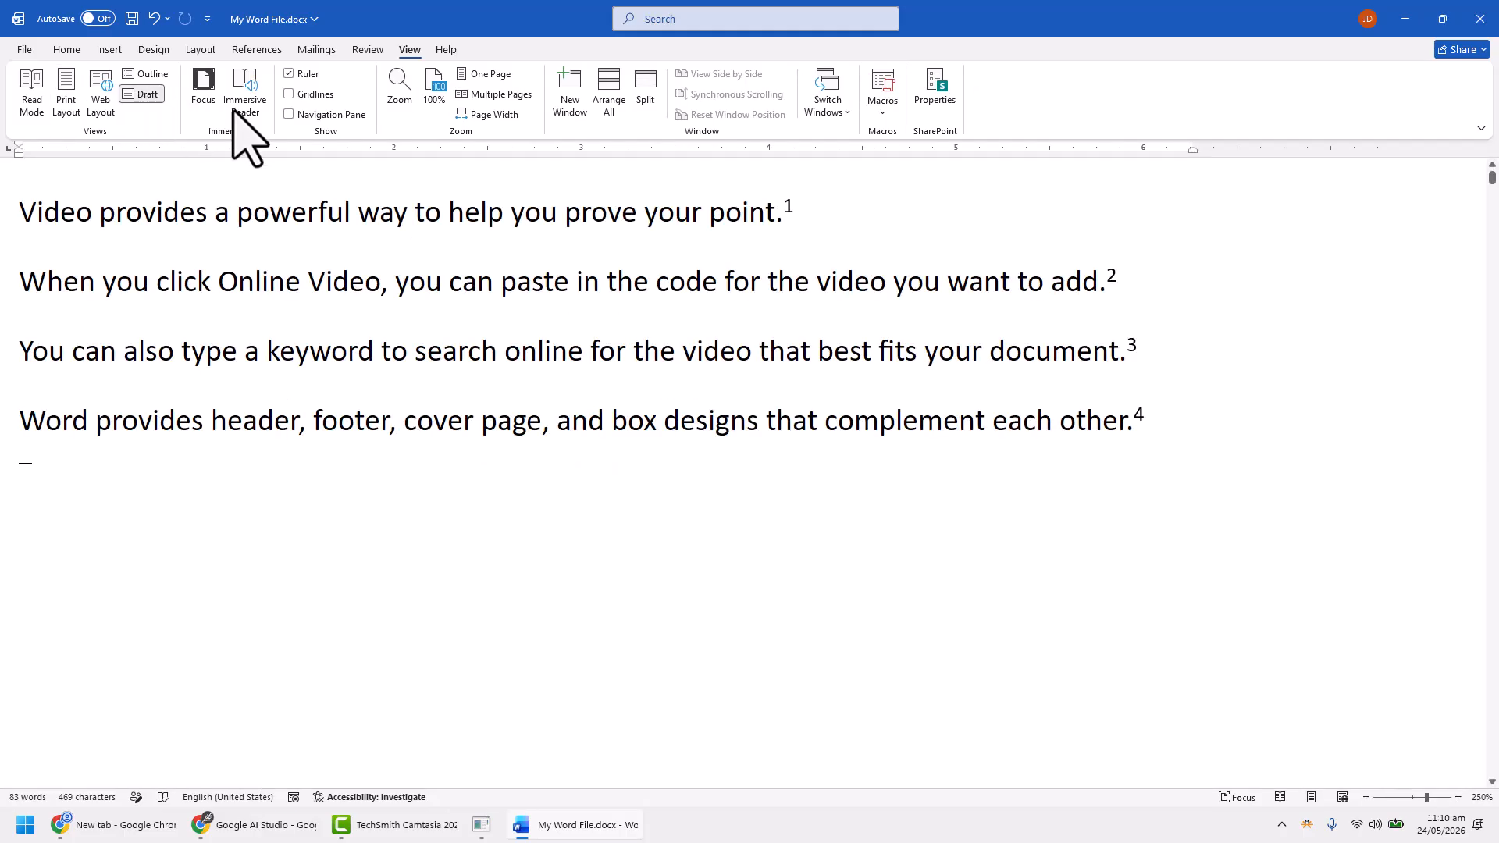
click(260, 52)
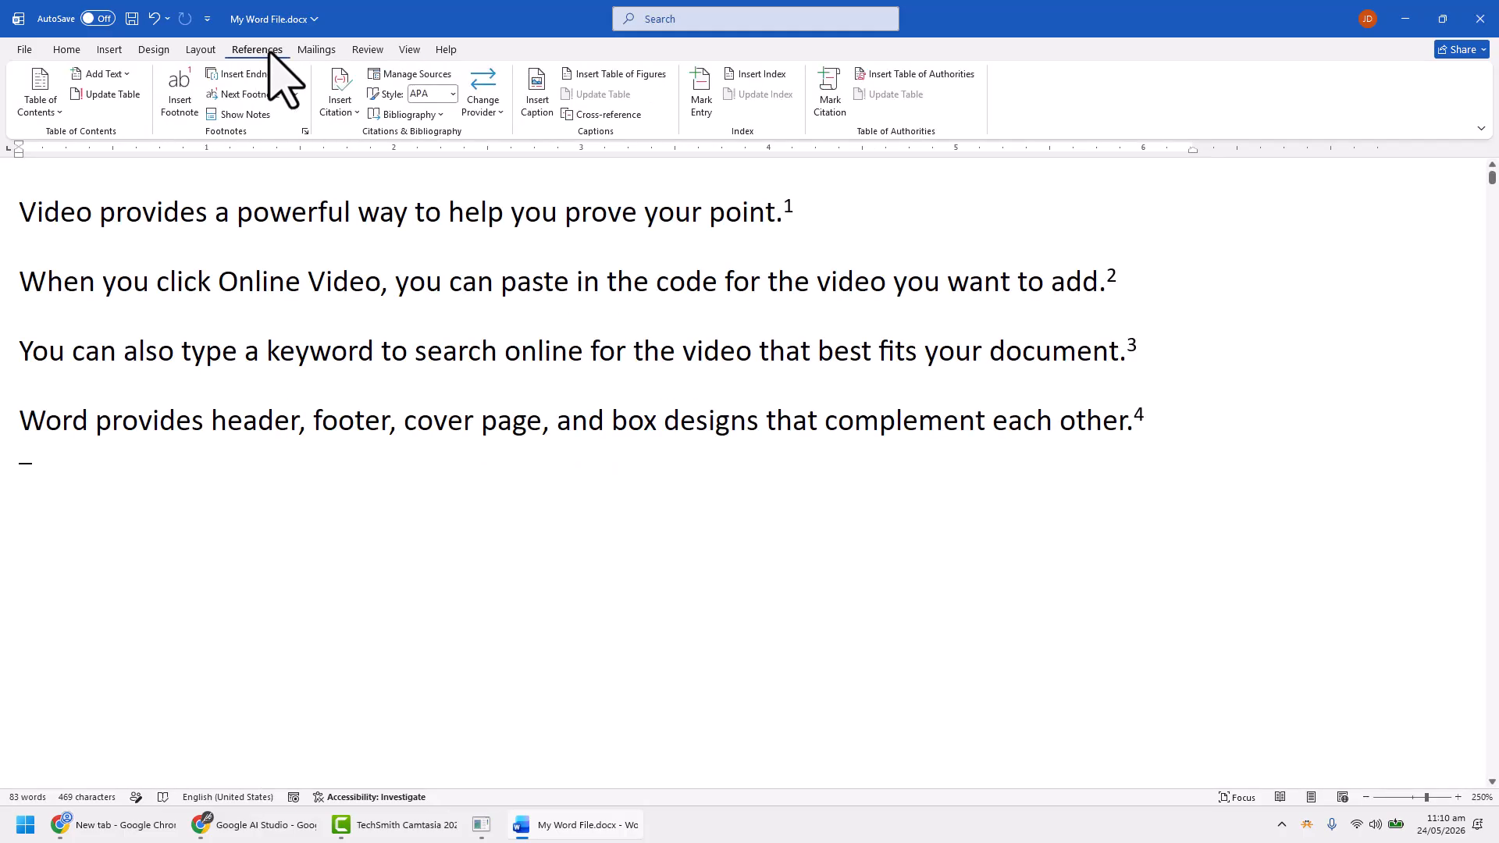
click(241, 115)
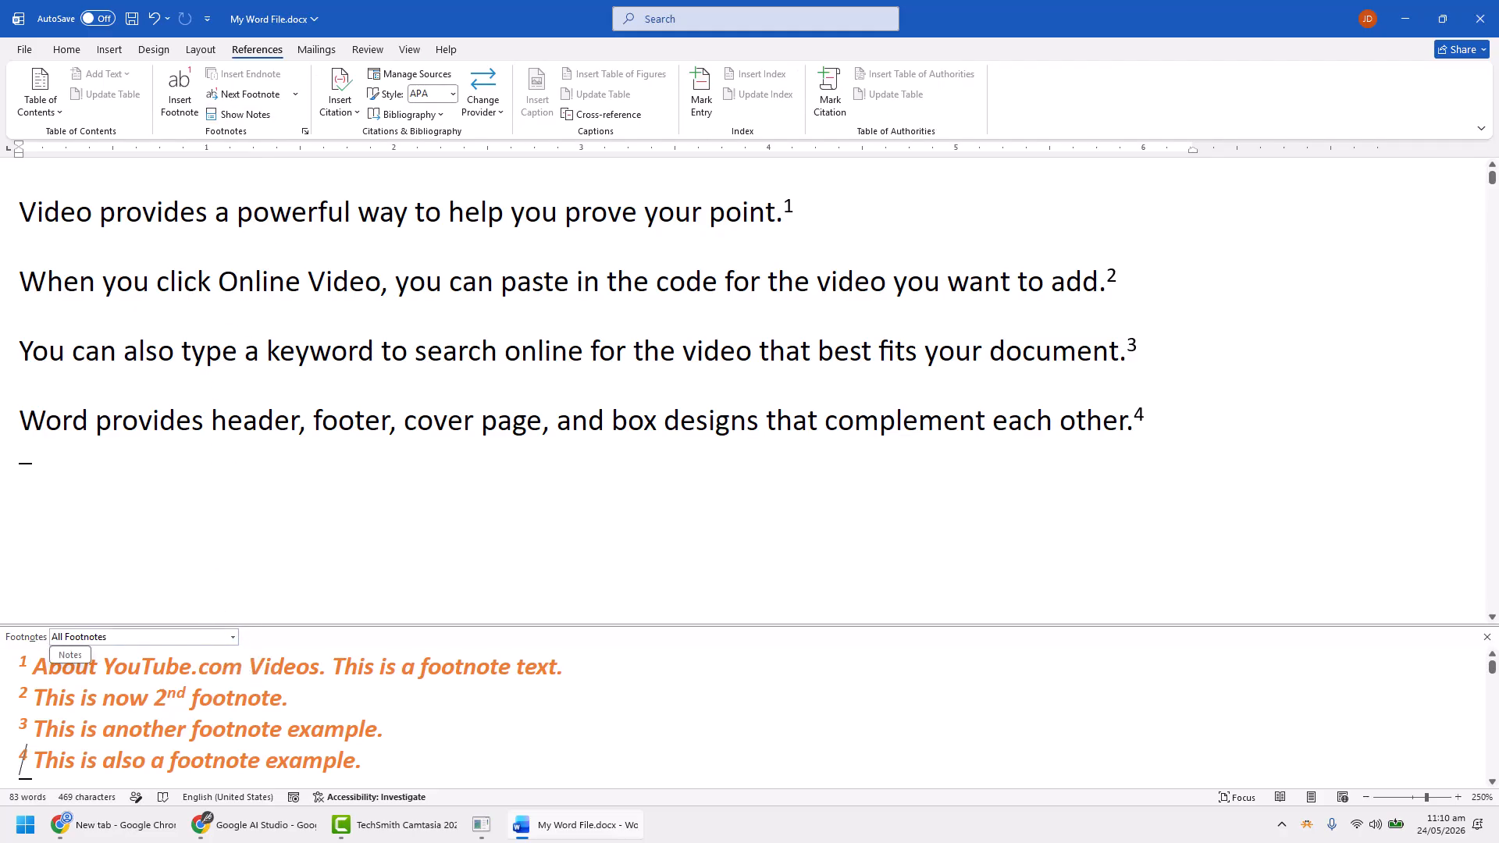
Display the Footnote Separator and replace its solid line with a row of dots
click(228, 638)
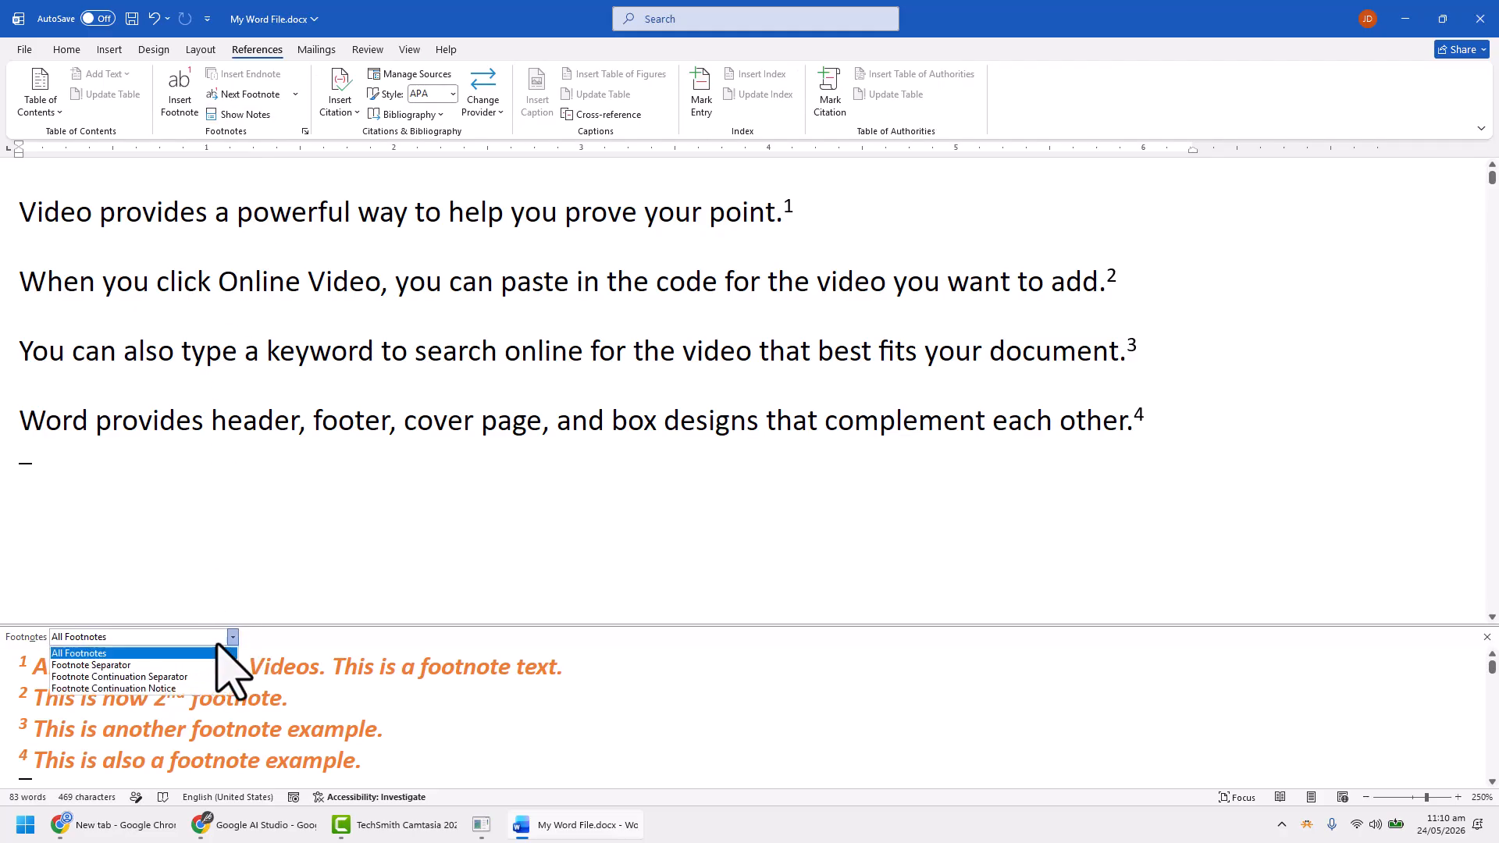
click(156, 665)
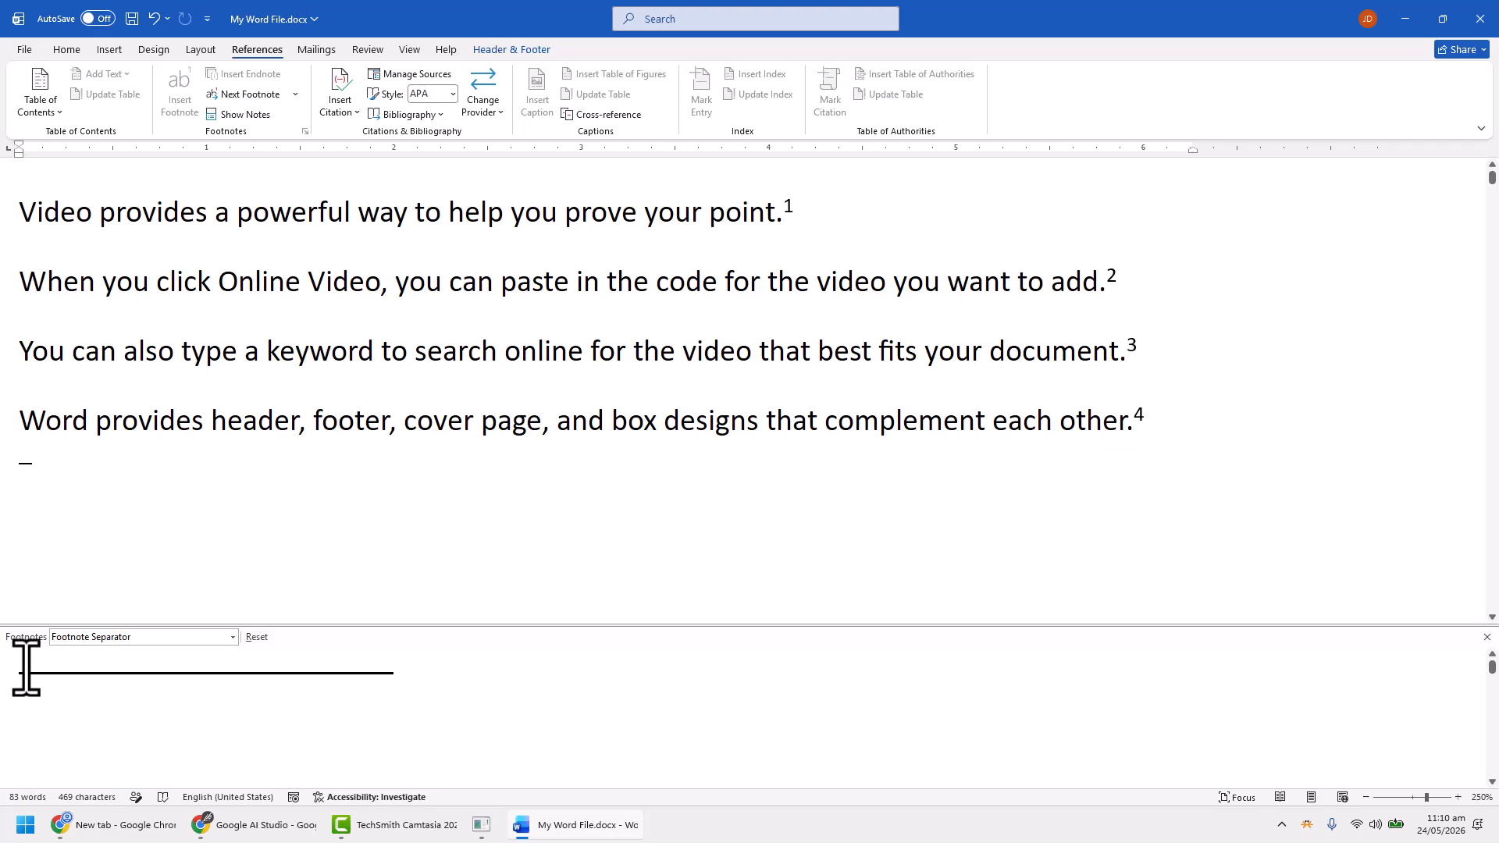
double_click(422, 683)
double_click(377, 674)
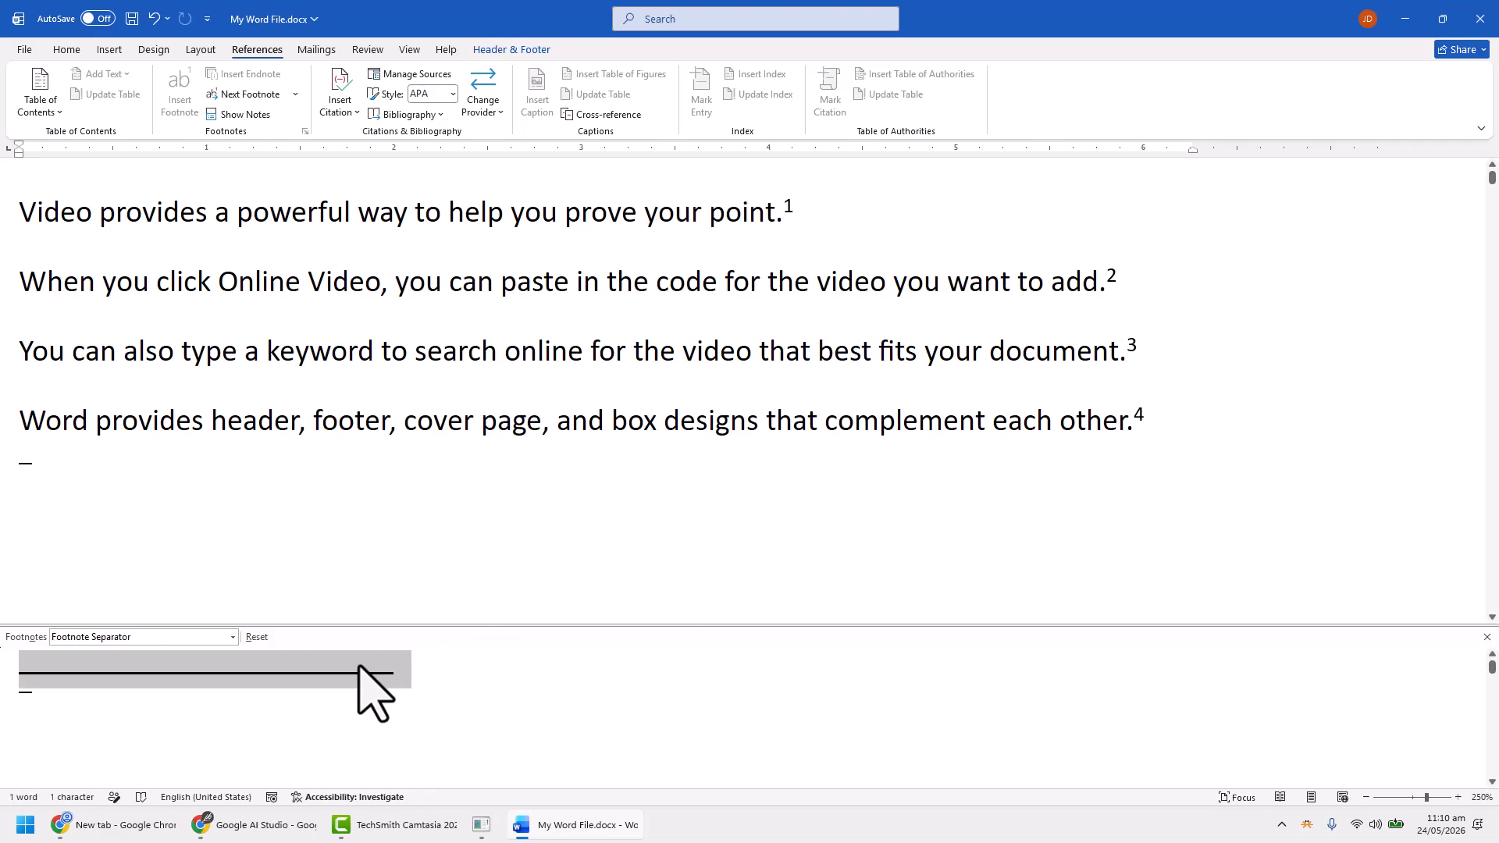
click(74, 49)
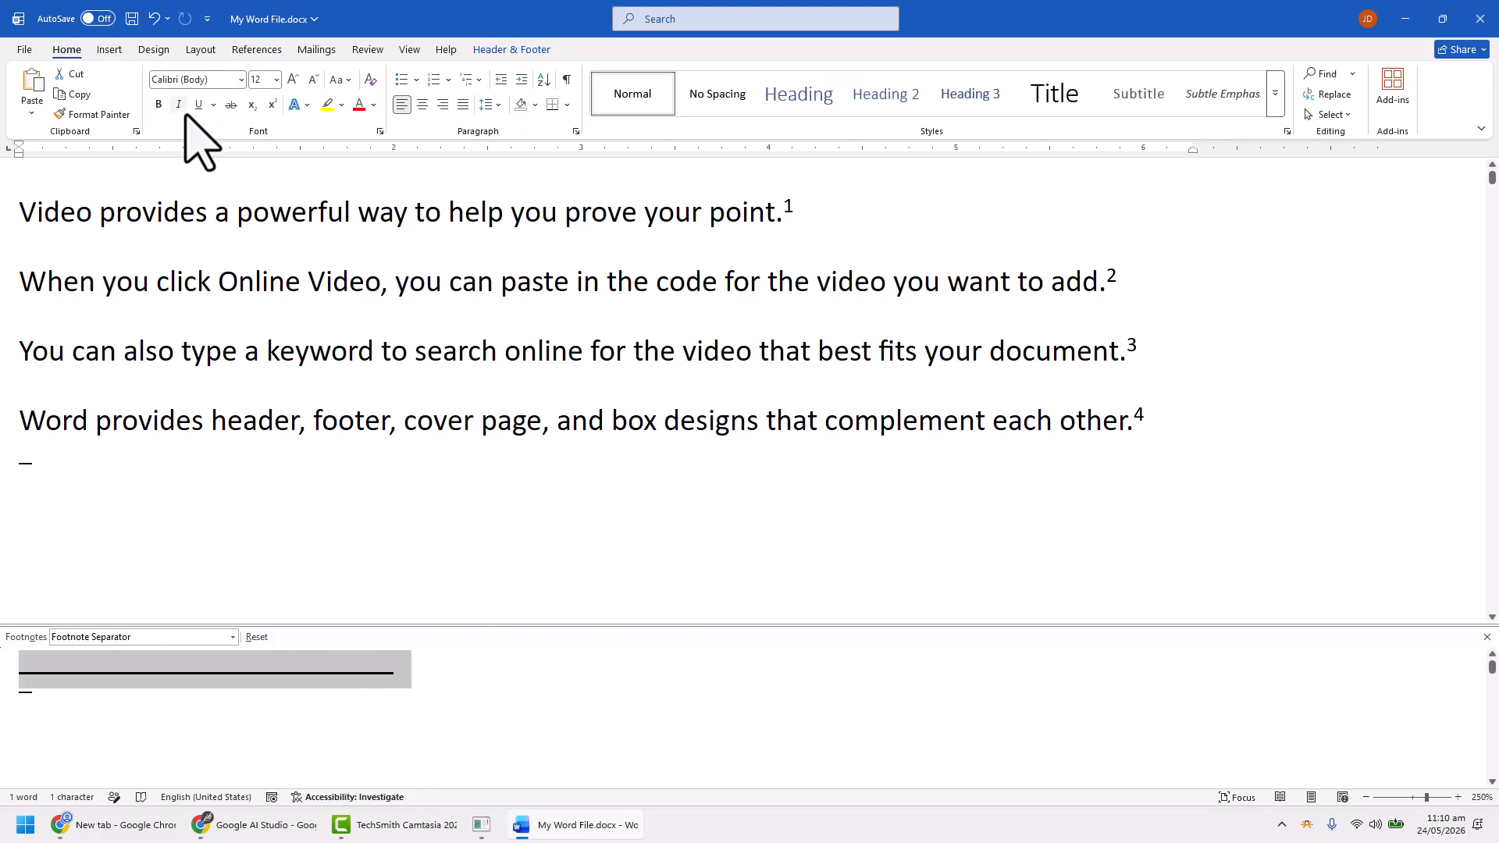
click(404, 672)
drag(395, 672, 1, 667)
text(................................................................)
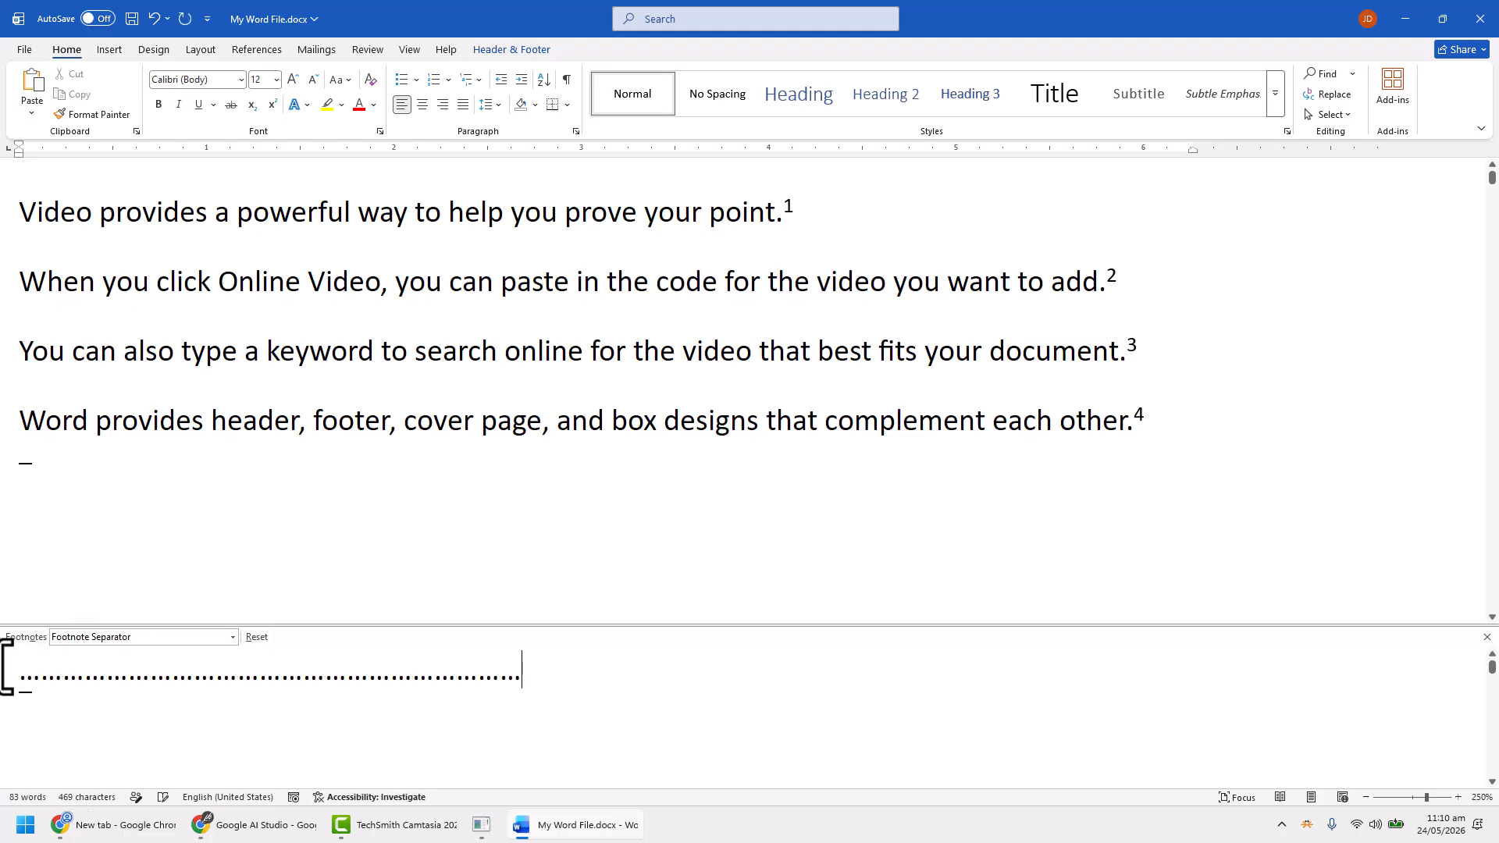
Color the dotted footnote separator red and highlight it in yellow
triple_click(144, 673)
click(359, 104)
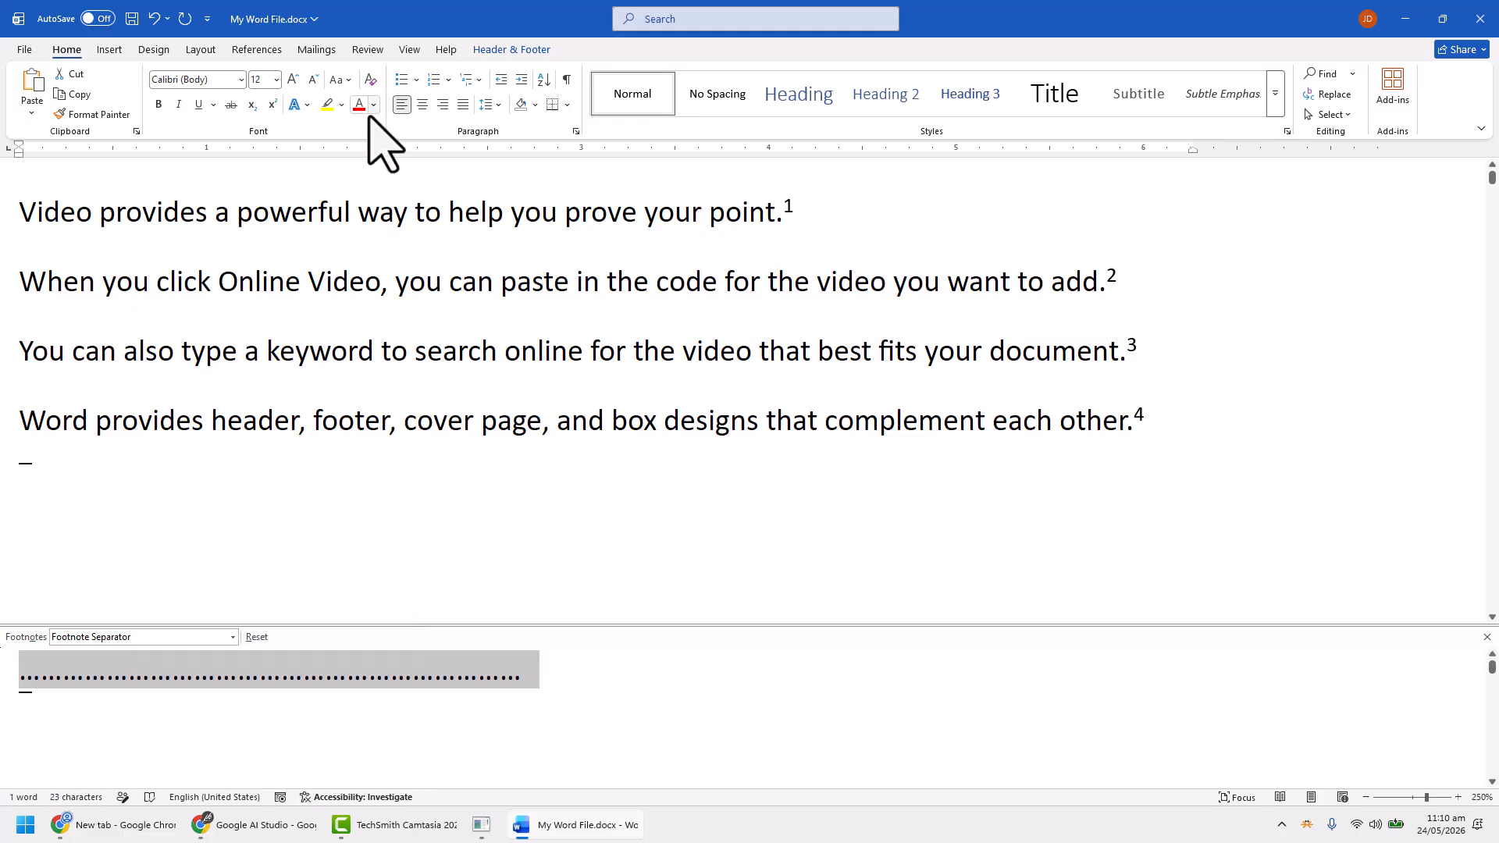
click(341, 109)
click(395, 678)
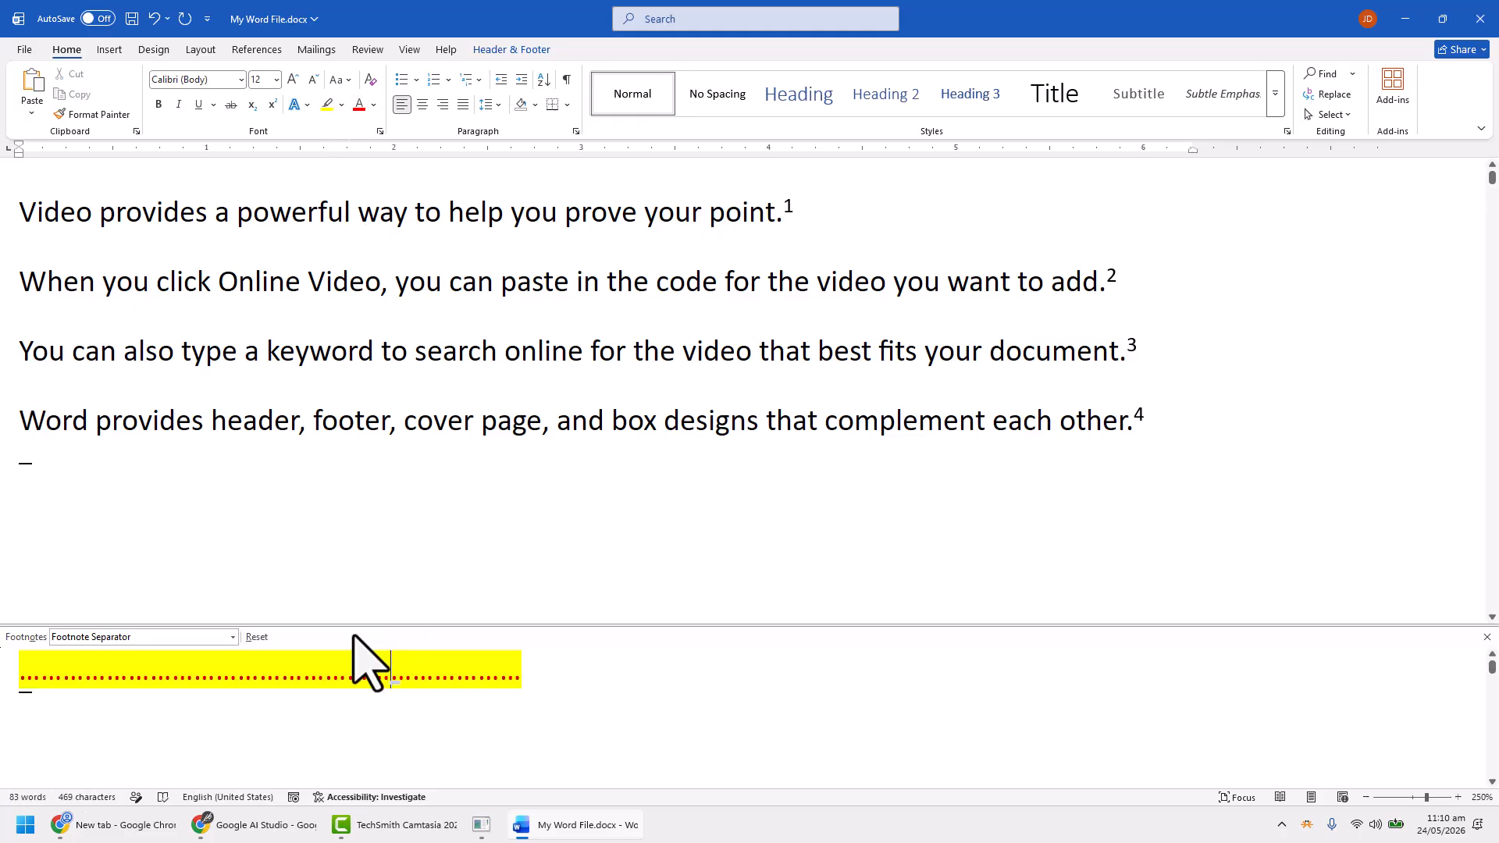
Return the document to Print Layout view with the cursor in the last body paragraph
click(403, 53)
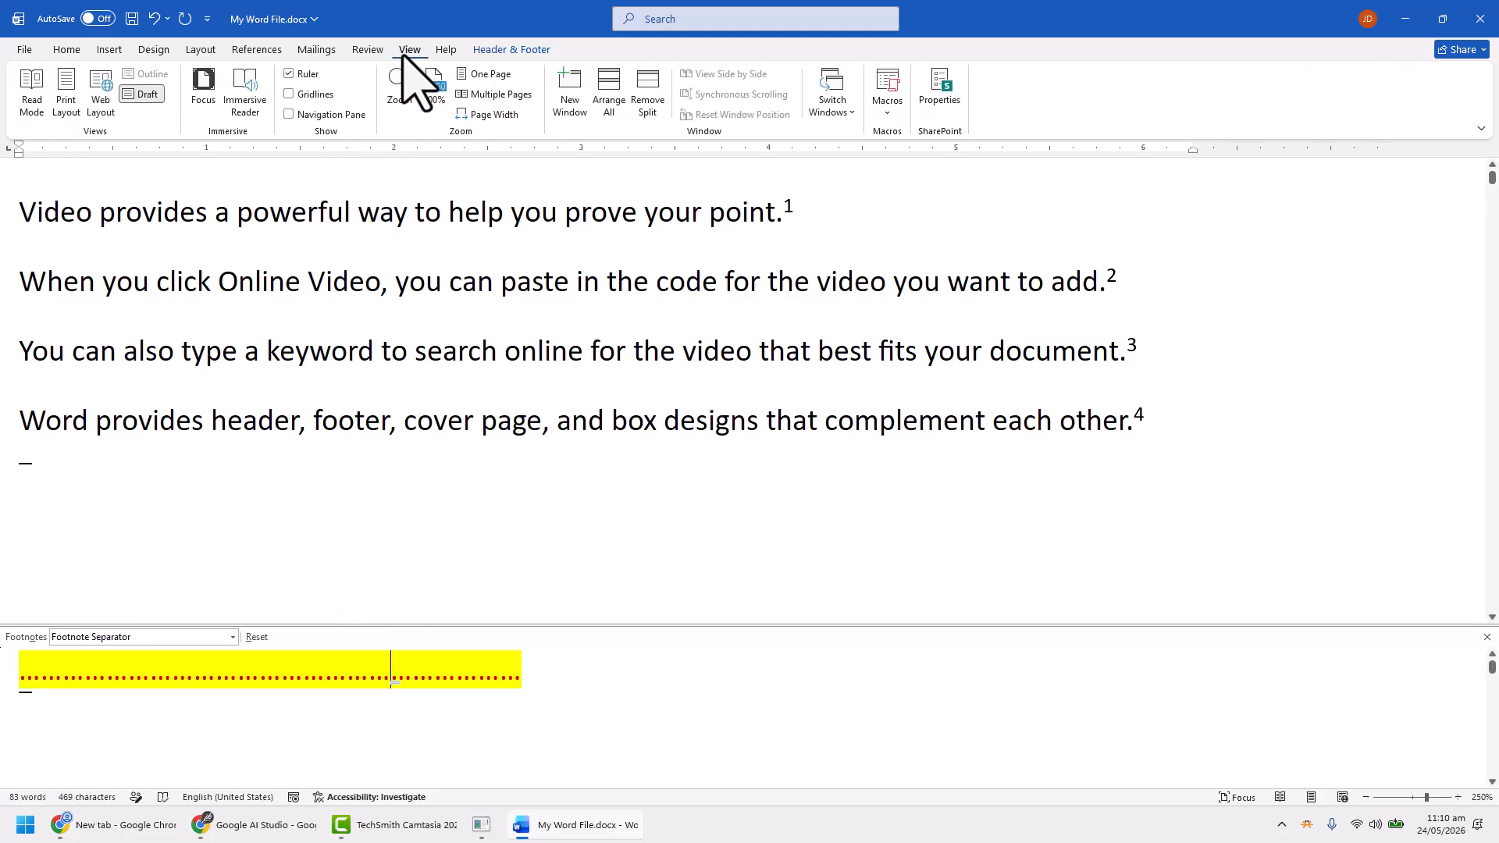
click(66, 94)
click(578, 355)
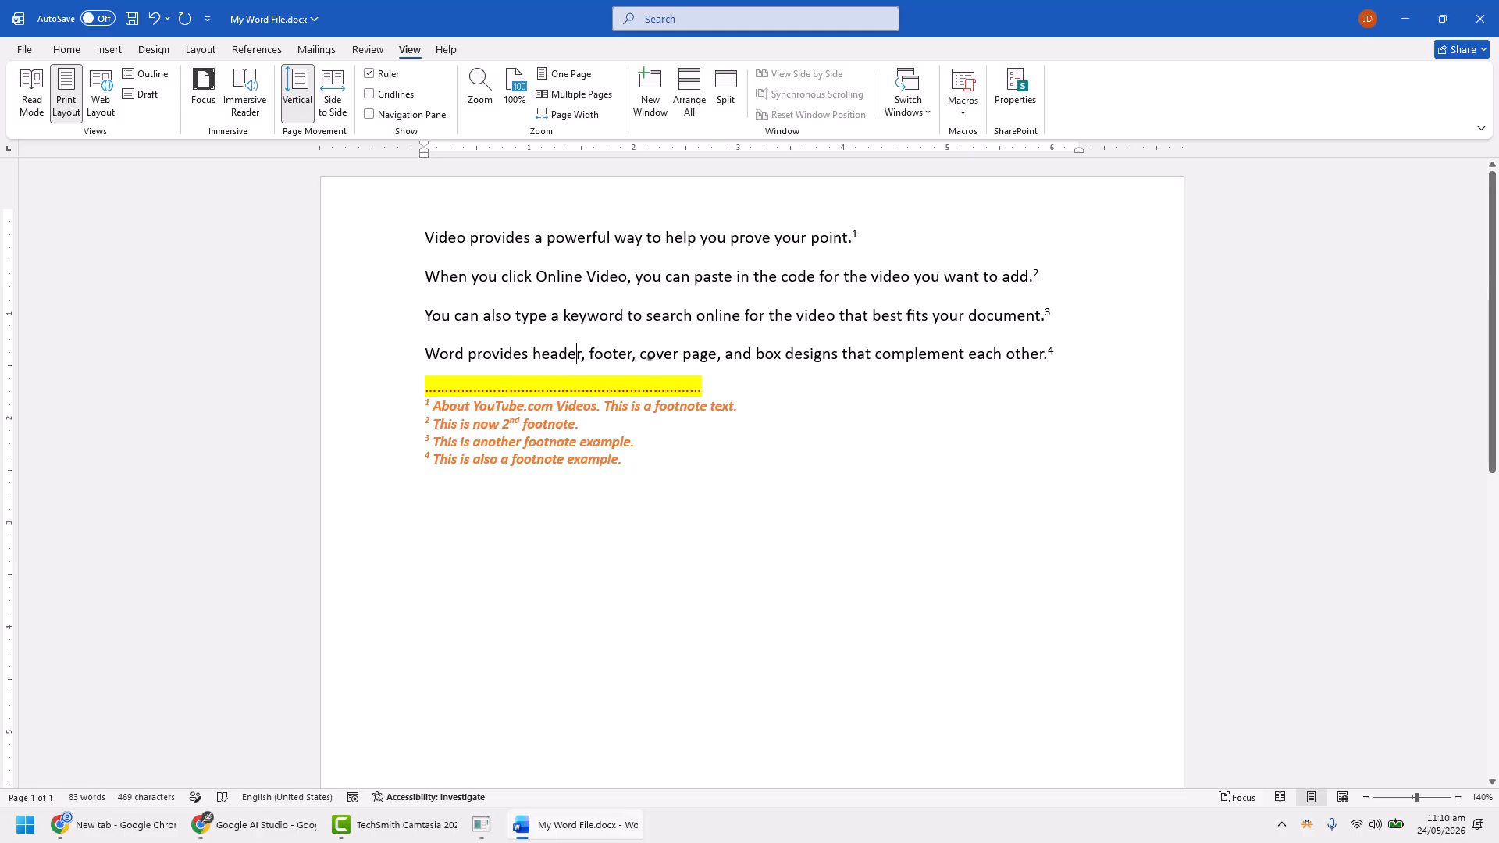